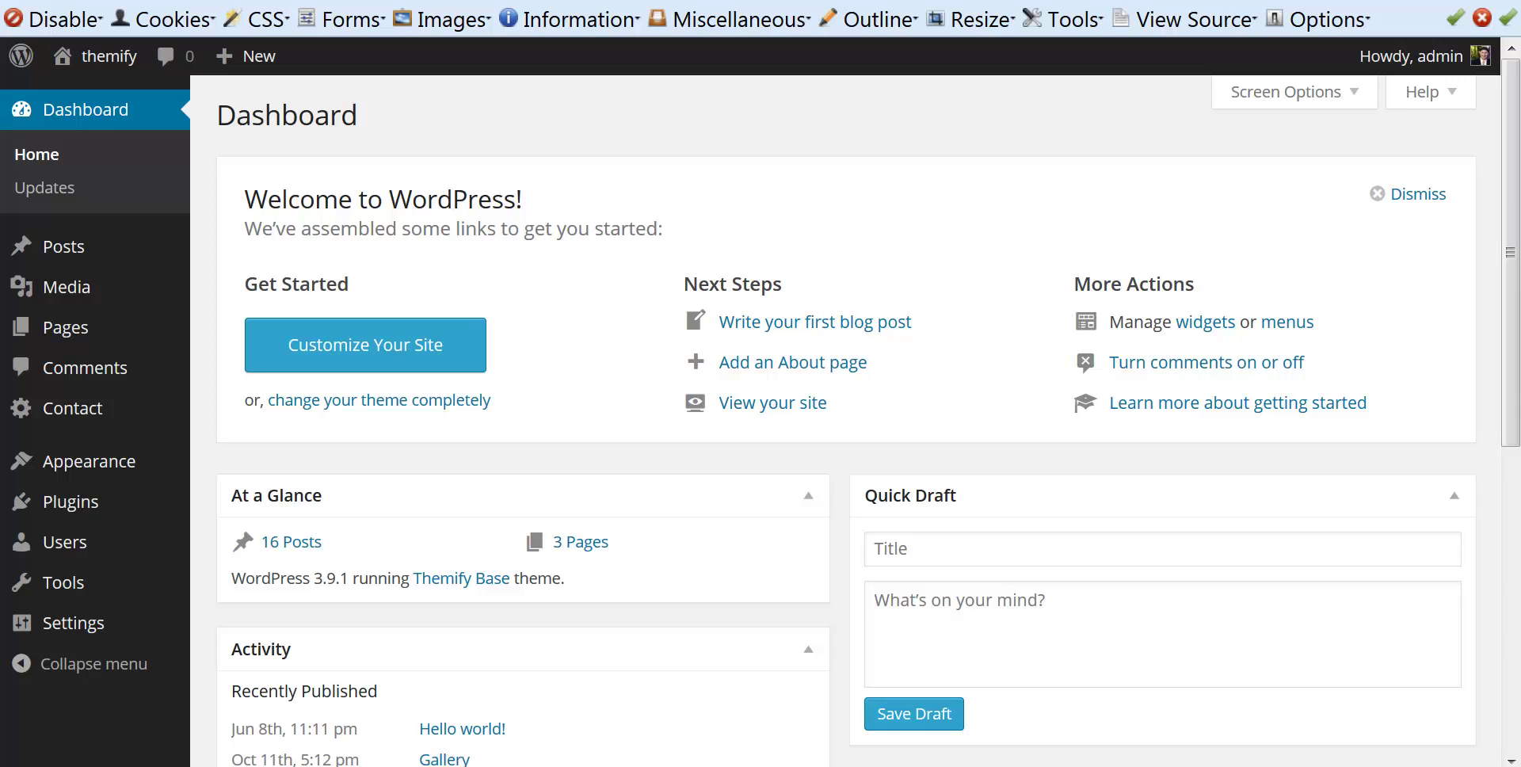
Show the Appearance submenu (Themes, Customize, Widgets, Menus) from the admin sidebar
{"action": "mouse_move", "coordinate": [150, 474]}
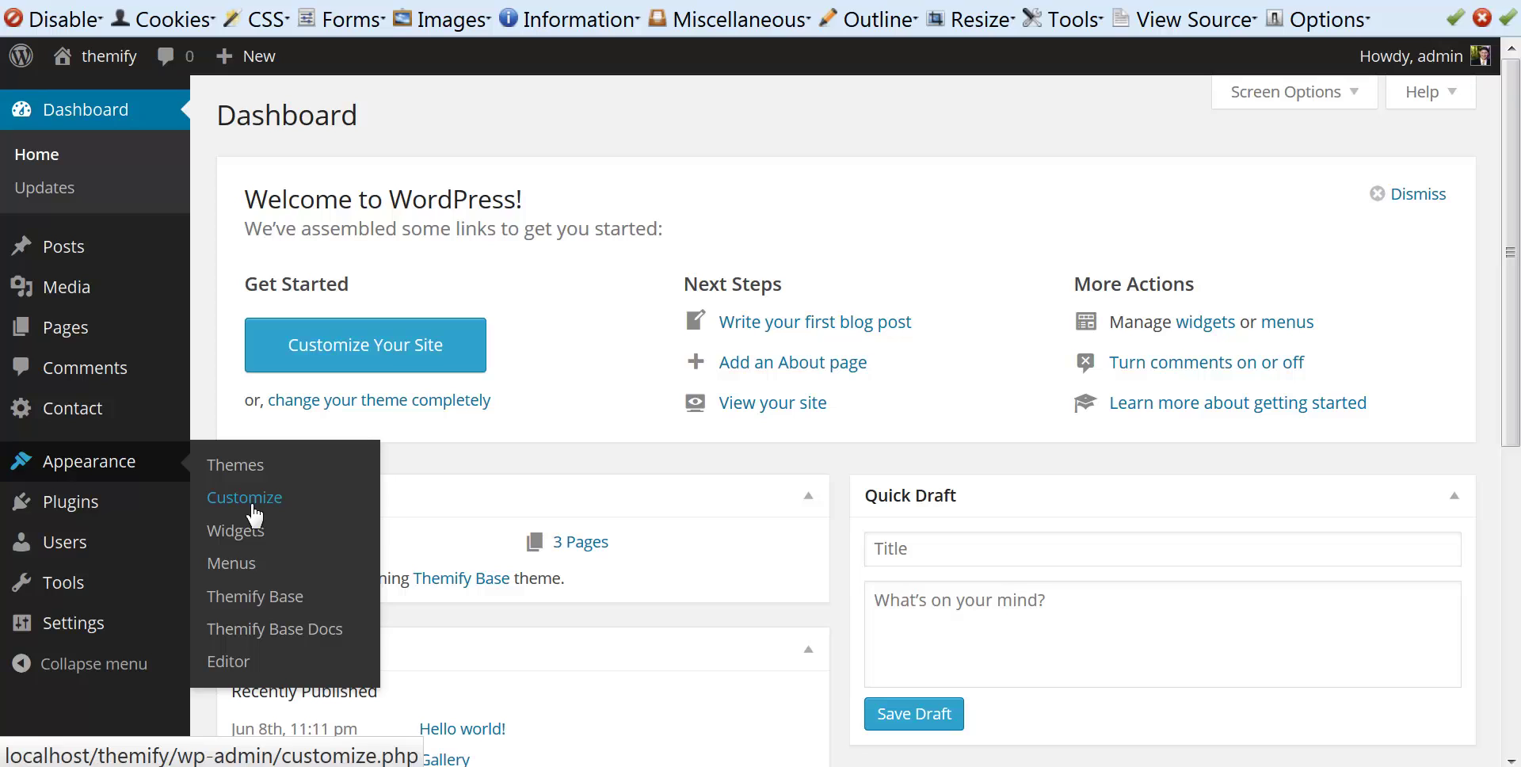
Open the Themify Customizer and expand the Body section's background, border and spacing settings
{"action": "left_click", "coordinate": [253, 515]}
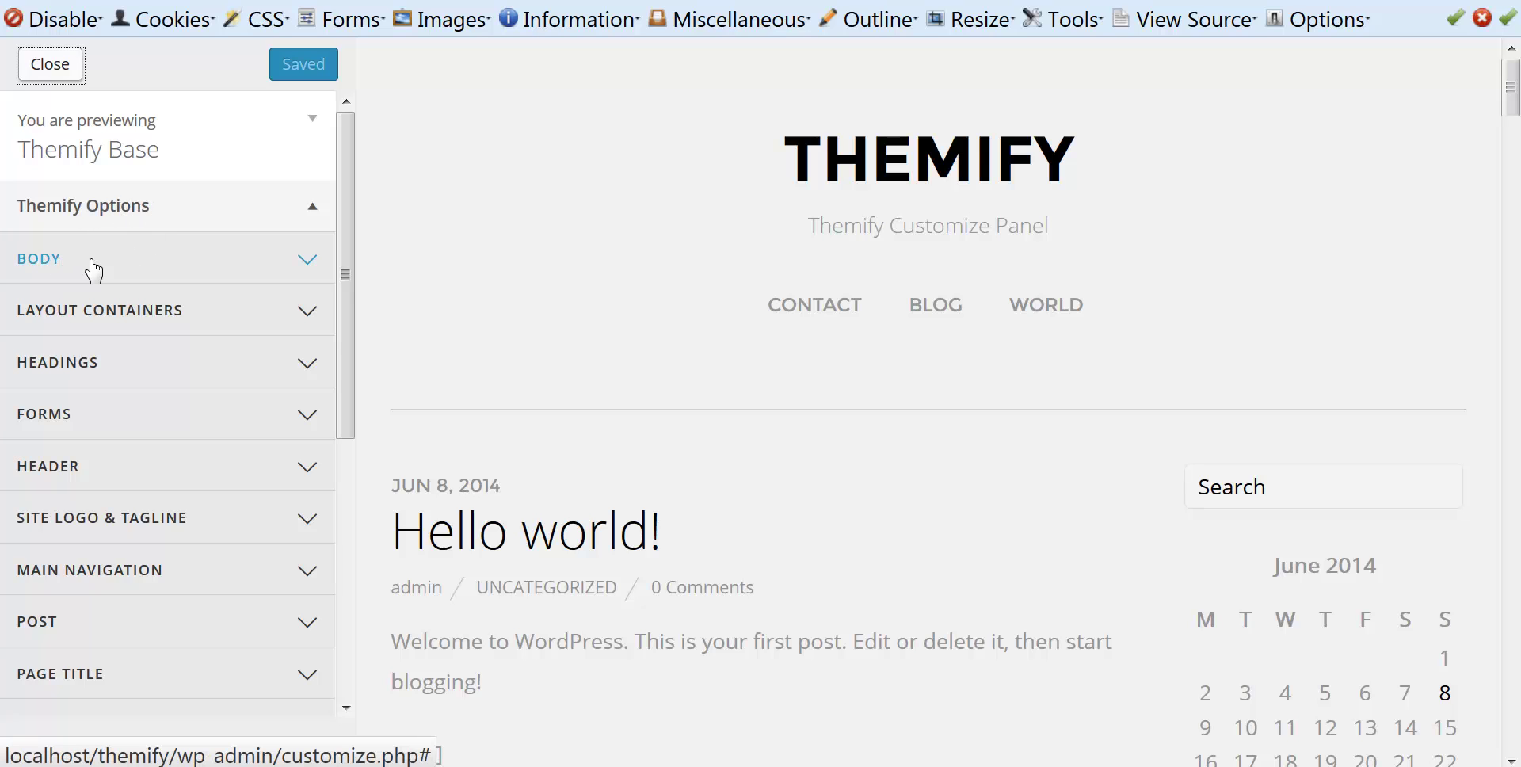
{"action": "left_click", "coordinate": [161, 263]}
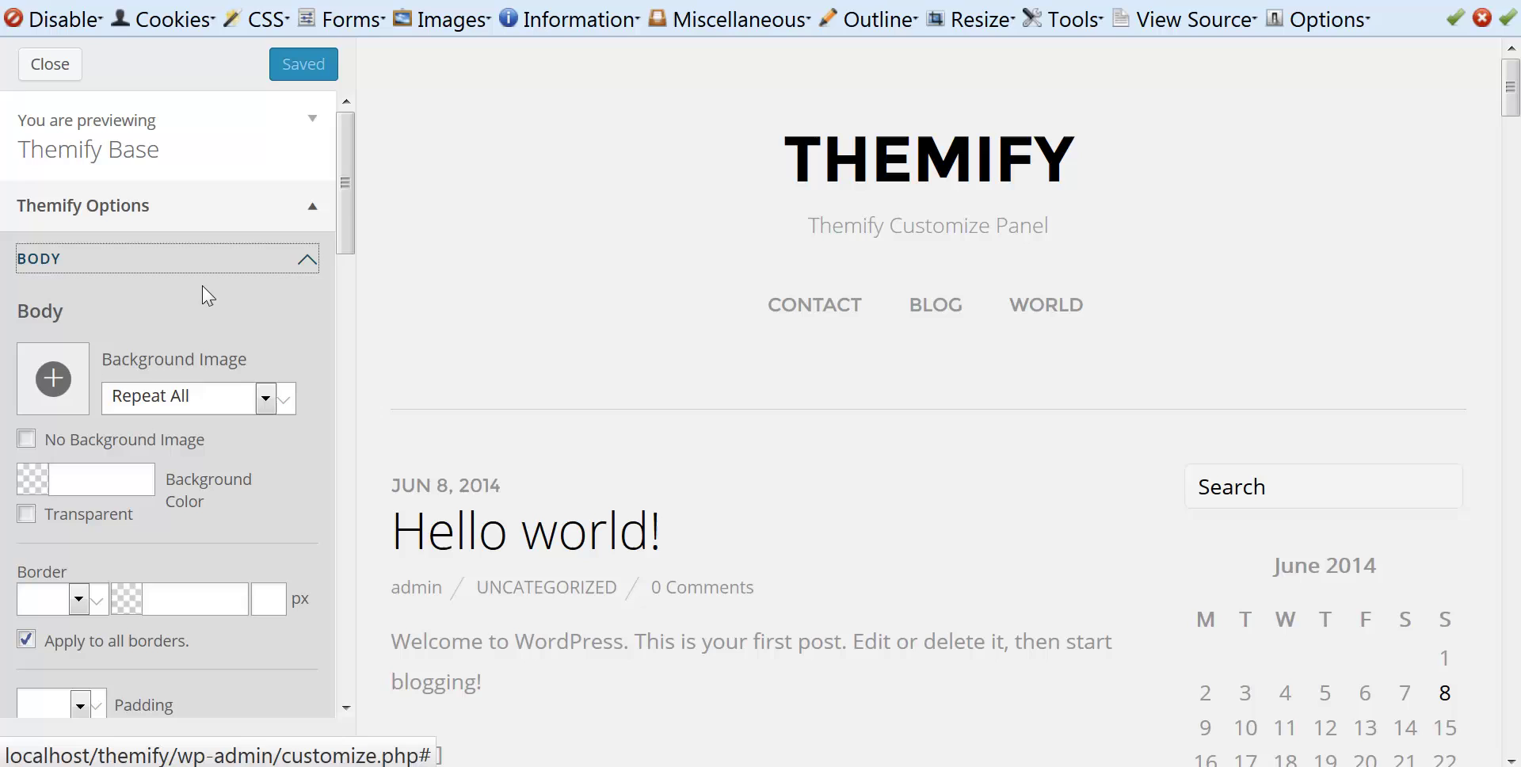
{"action": "mouse_move", "coordinate": [347, 225]}
{"action": "left_mouse_down"}
{"action": "mouse_move", "coordinate": [341, 262]}
{"action": "mouse_move", "coordinate": [346, 247]}
{"action": "left_mouse_up"}
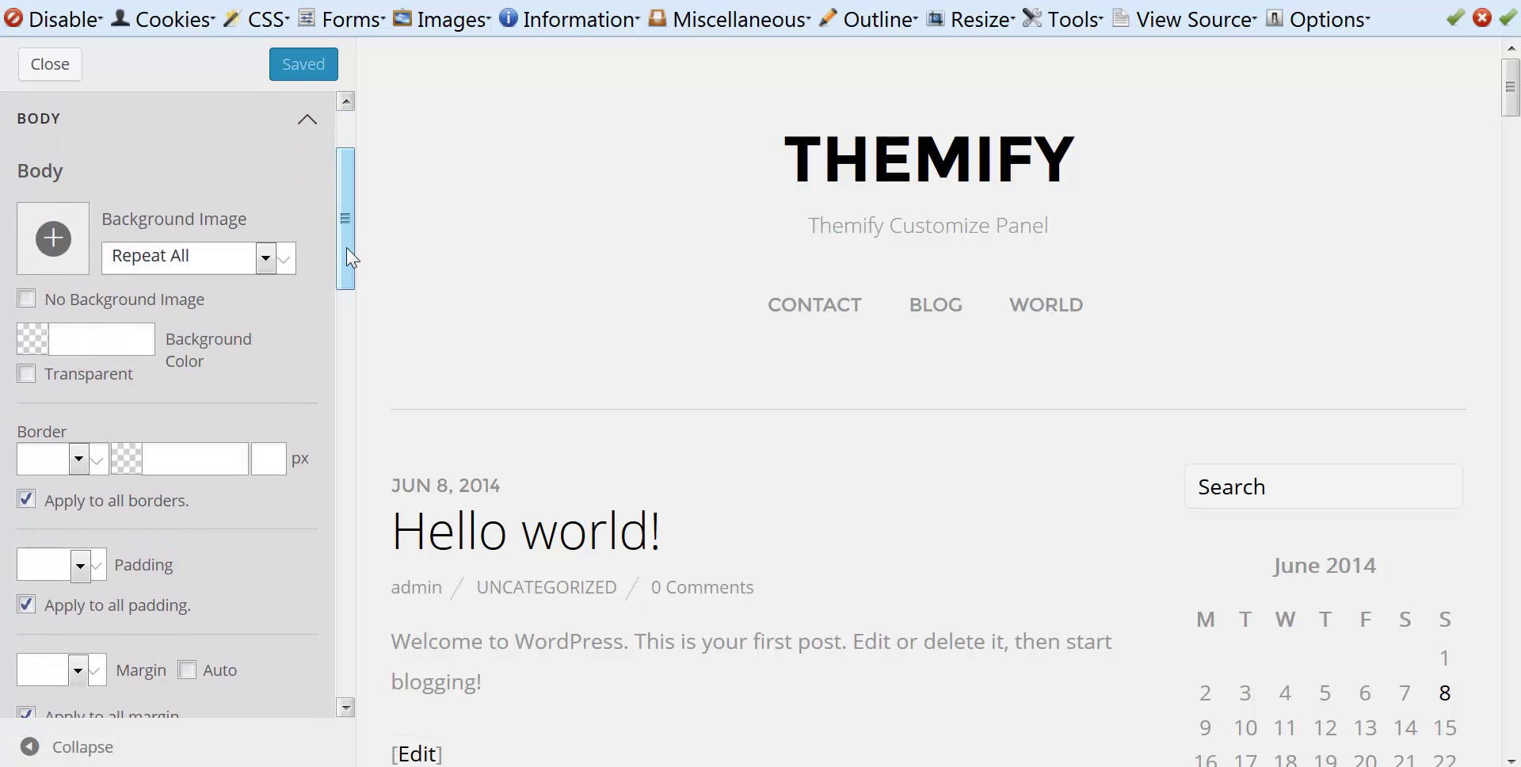
Set the Body background colour to reddish-brown #753d11
{"action": "left_click", "coordinate": [31, 342]}
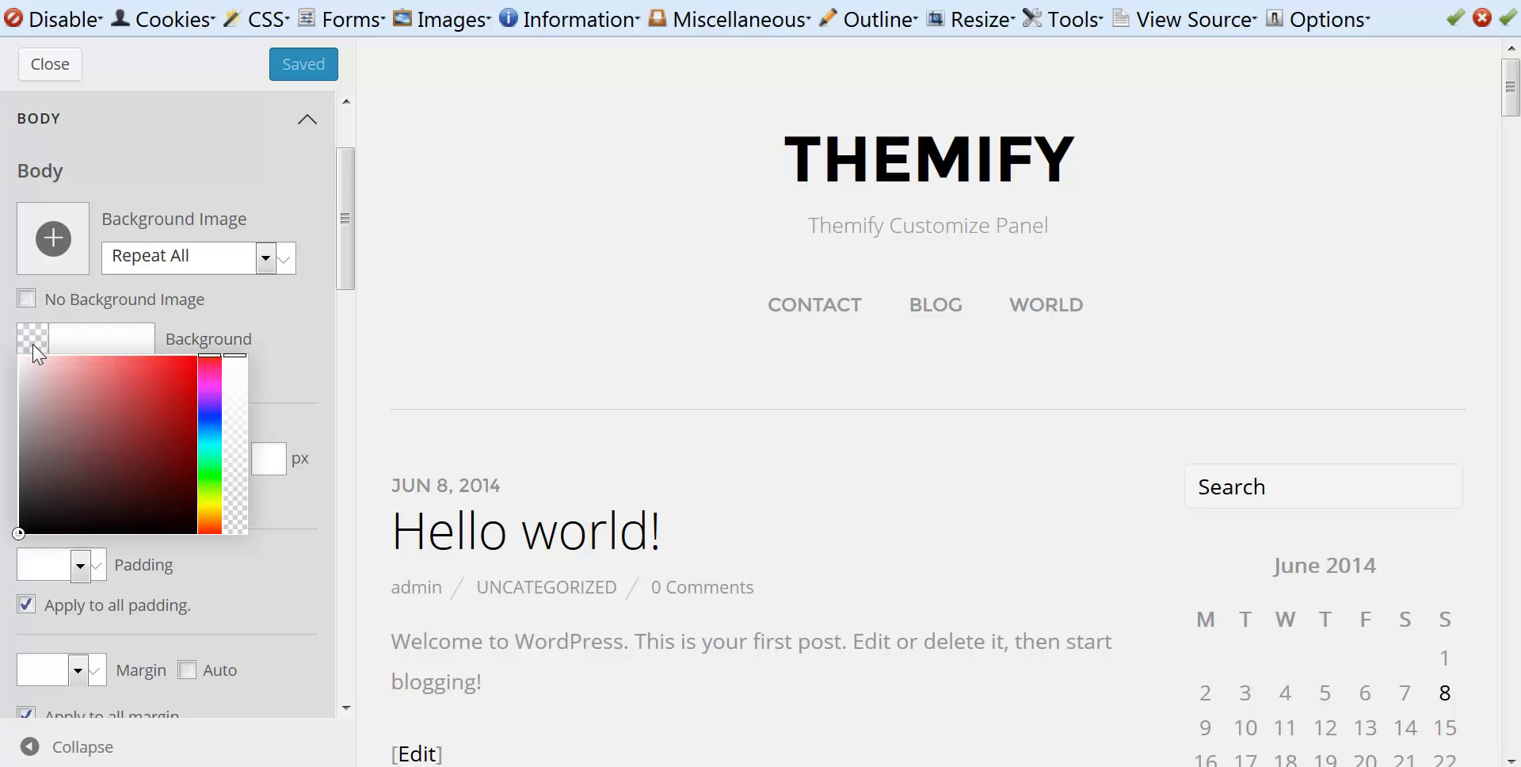
{"action": "mouse_move", "coordinate": [160, 388]}
{"action": "left_mouse_down"}
{"action": "mouse_move", "coordinate": [180, 376]}
{"action": "mouse_move", "coordinate": [187, 431]}
{"action": "mouse_move", "coordinate": [160, 448]}
{"action": "mouse_move", "coordinate": [145, 433]}
{"action": "left_mouse_up"}
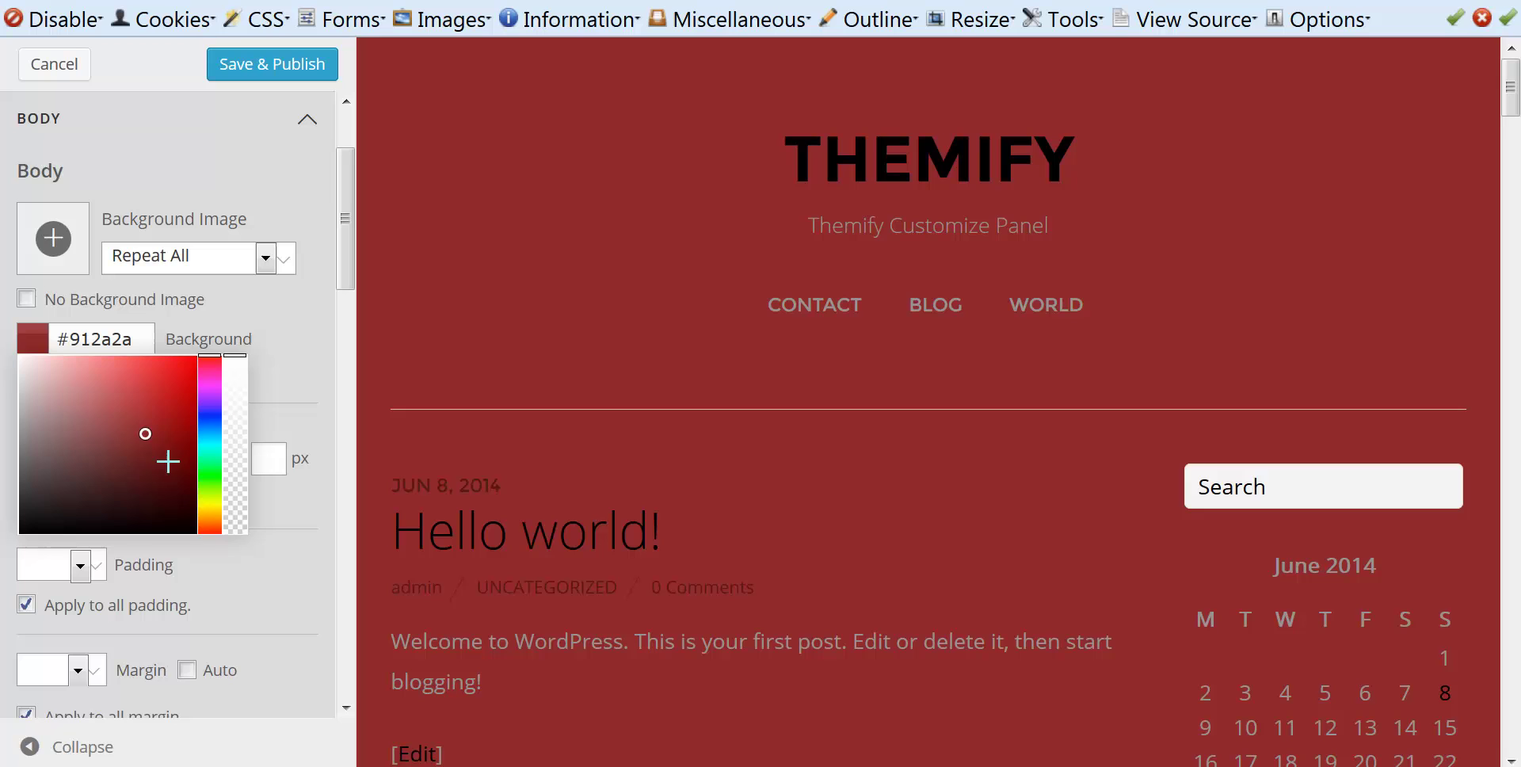
{"action": "left_click", "coordinate": [214, 499]}
{"action": "mouse_move", "coordinate": [214, 499]}
{"action": "left_mouse_down"}
{"action": "mouse_move", "coordinate": [213, 471]}
{"action": "mouse_move", "coordinate": [218, 516]}
{"action": "left_mouse_up"}
{"action": "mouse_move", "coordinate": [156, 442]}
{"action": "left_mouse_down"}
{"action": "mouse_move", "coordinate": [134, 393]}
{"action": "mouse_move", "coordinate": [119, 400]}
{"action": "mouse_move", "coordinate": [129, 432]}
{"action": "mouse_move", "coordinate": [171, 453]}
{"action": "left_mouse_up"}
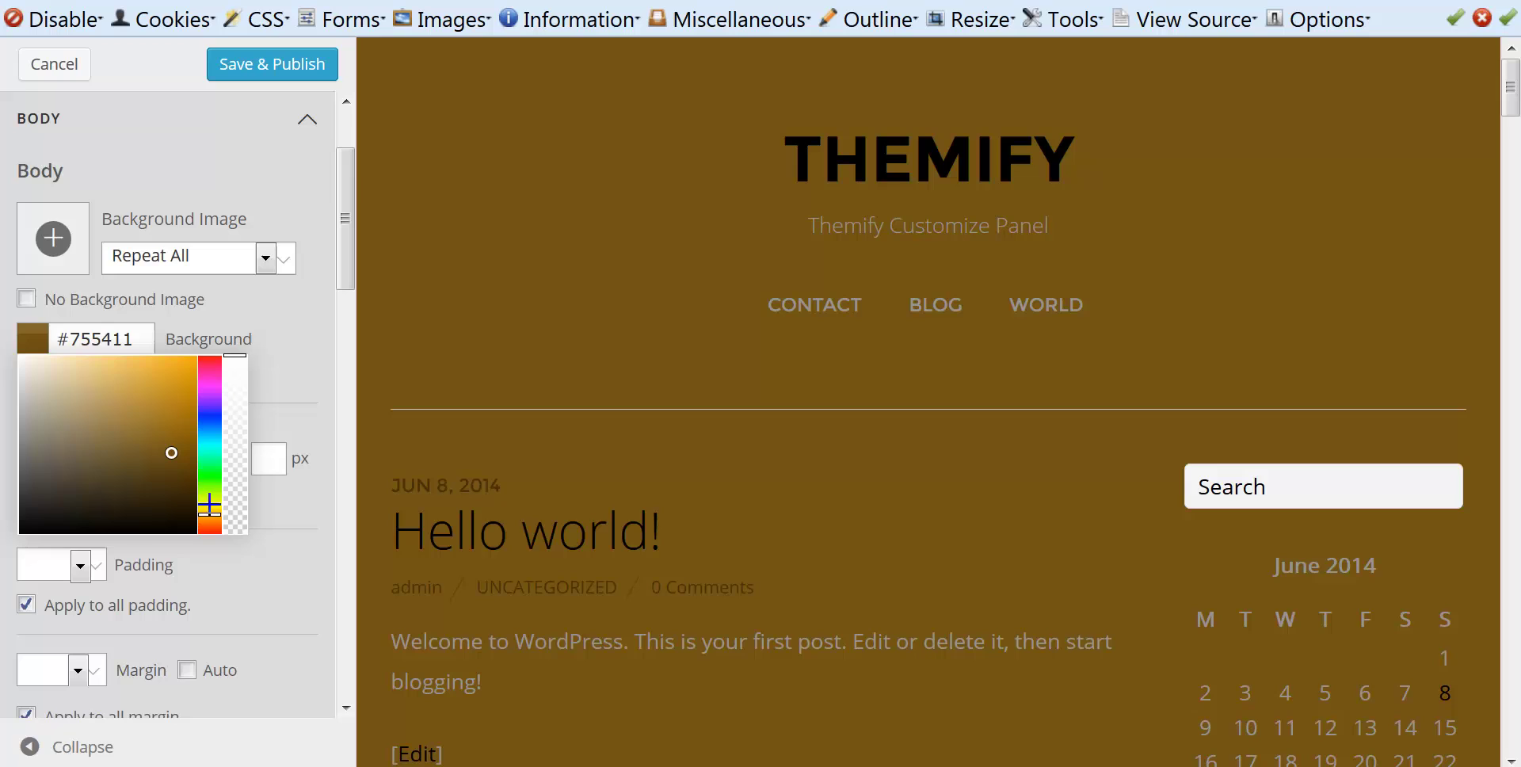
{"action": "left_click_drag", "start_coordinate": [210, 514], "coordinate": [211, 523]}
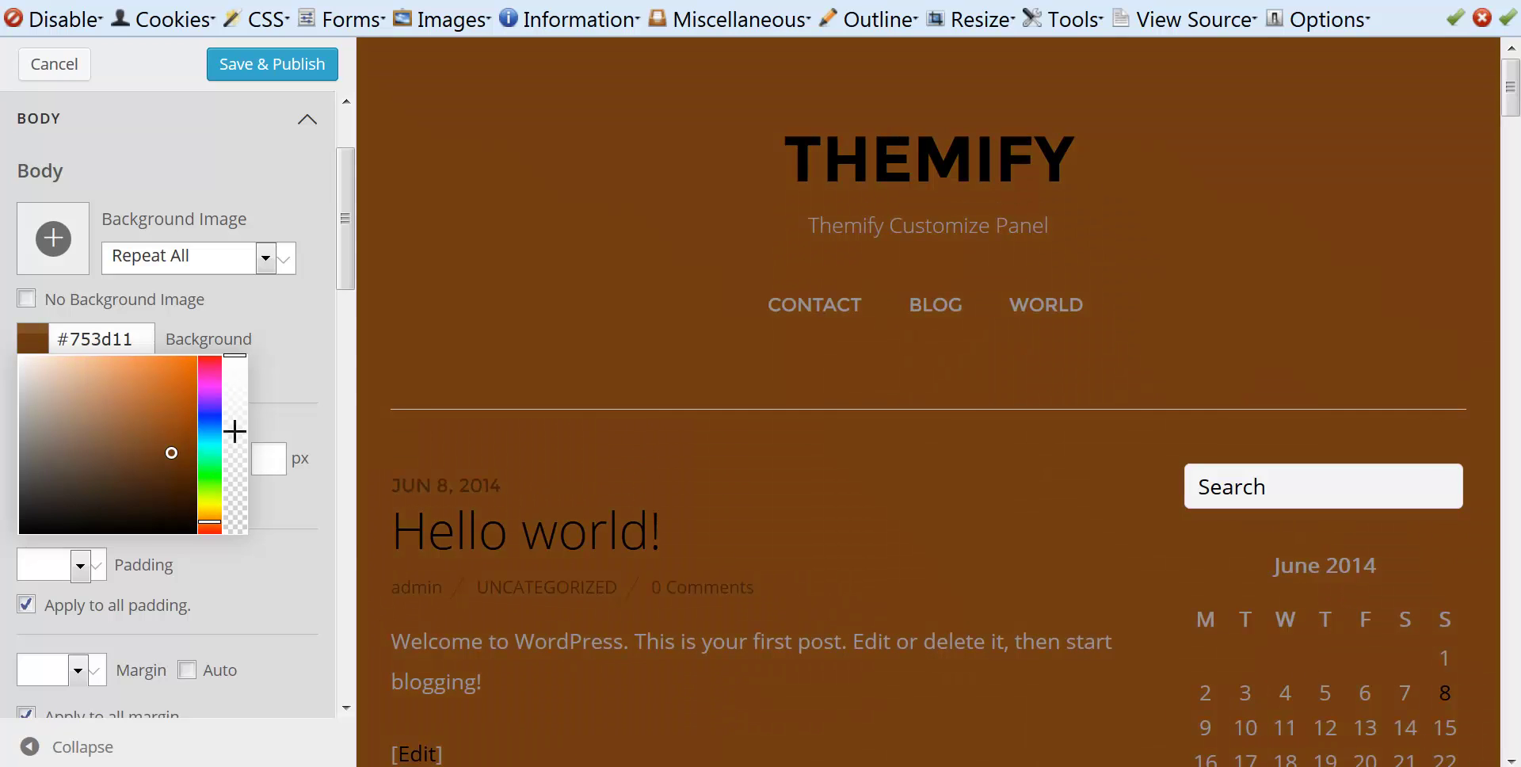
{"action": "left_click", "coordinate": [309, 350]}
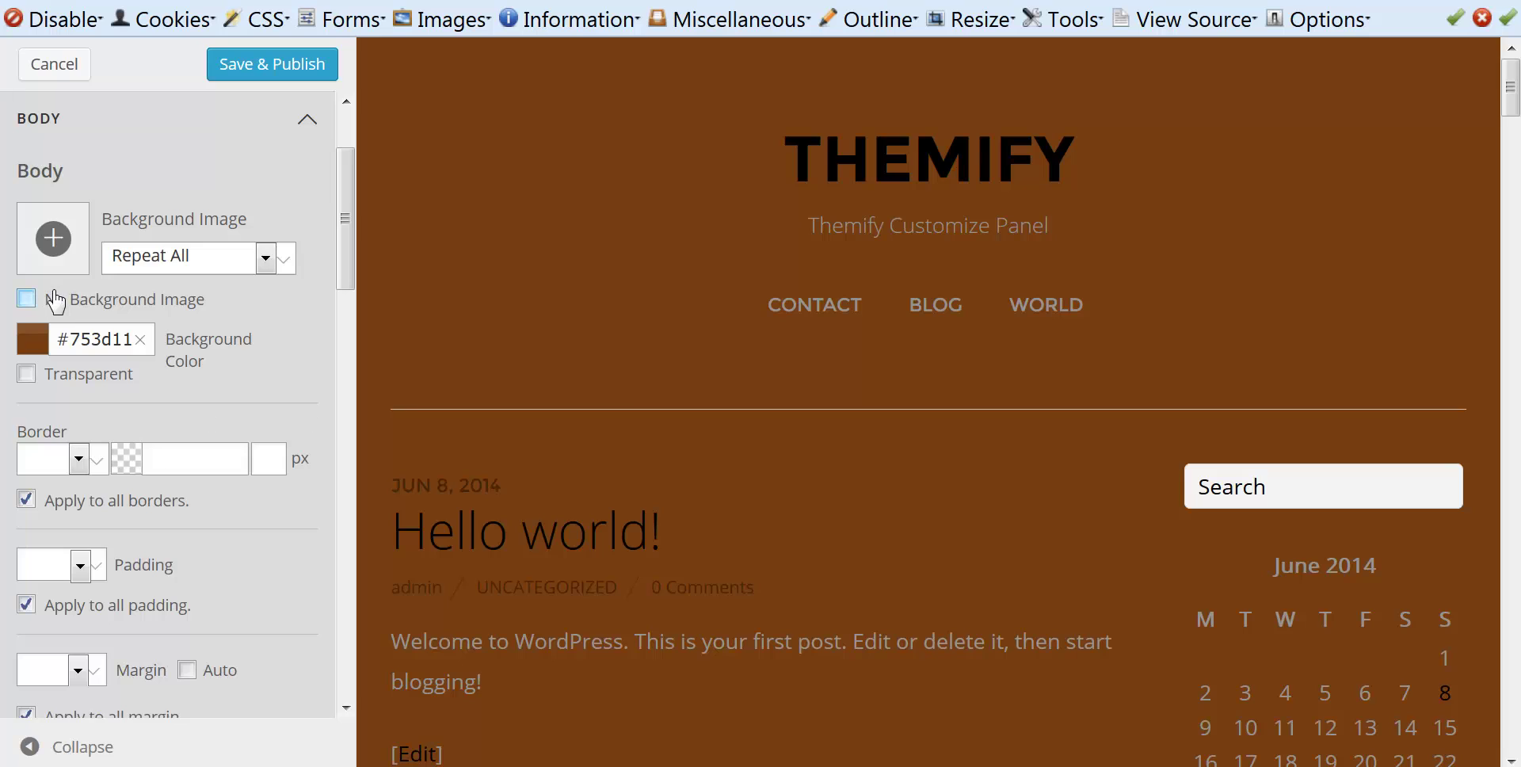
Insert the sunset surfer photo 2863983.jpg from the Media Library as the Body background image
{"action": "left_click", "coordinate": [53, 241]}
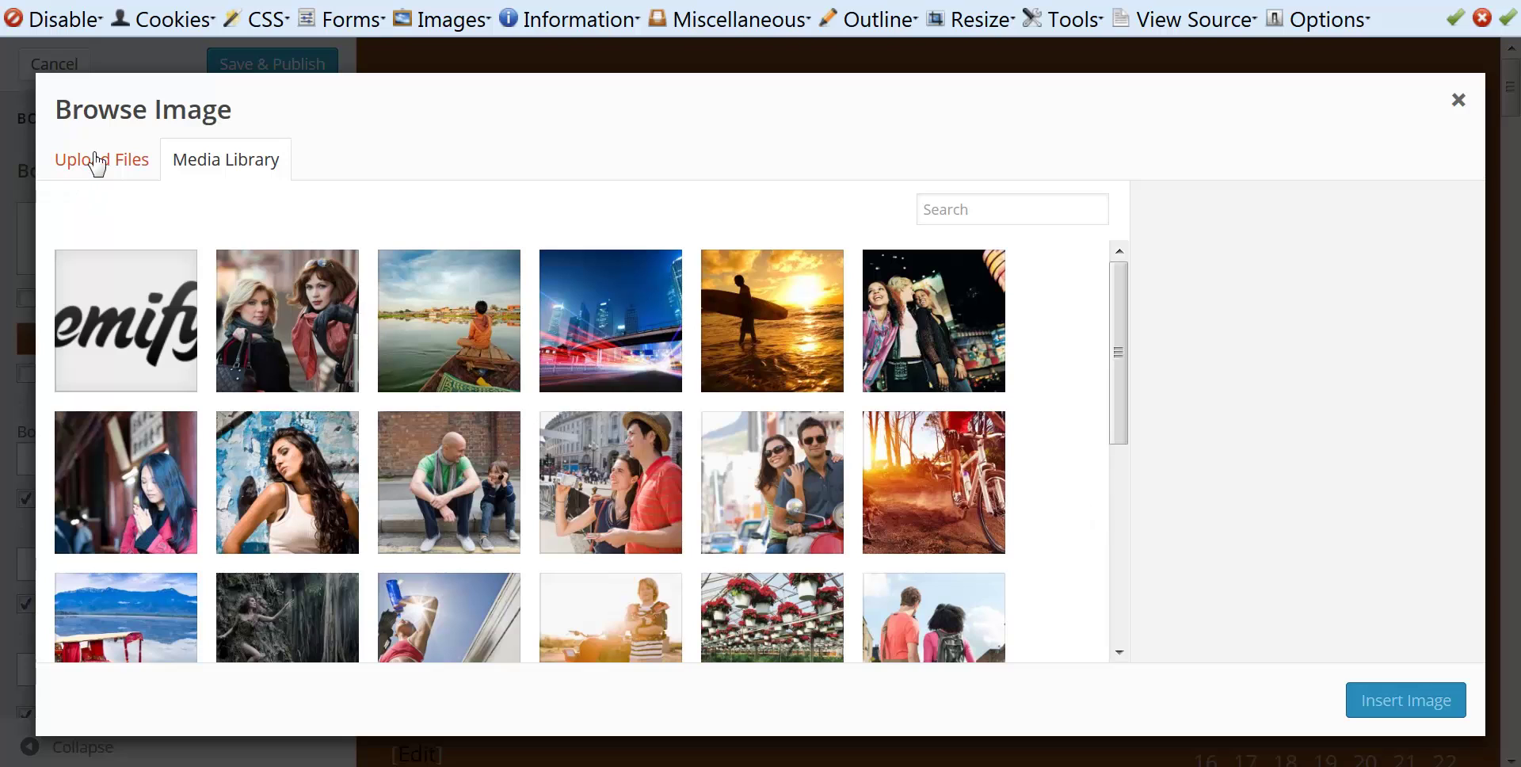
{"action": "left_click", "coordinate": [108, 172]}
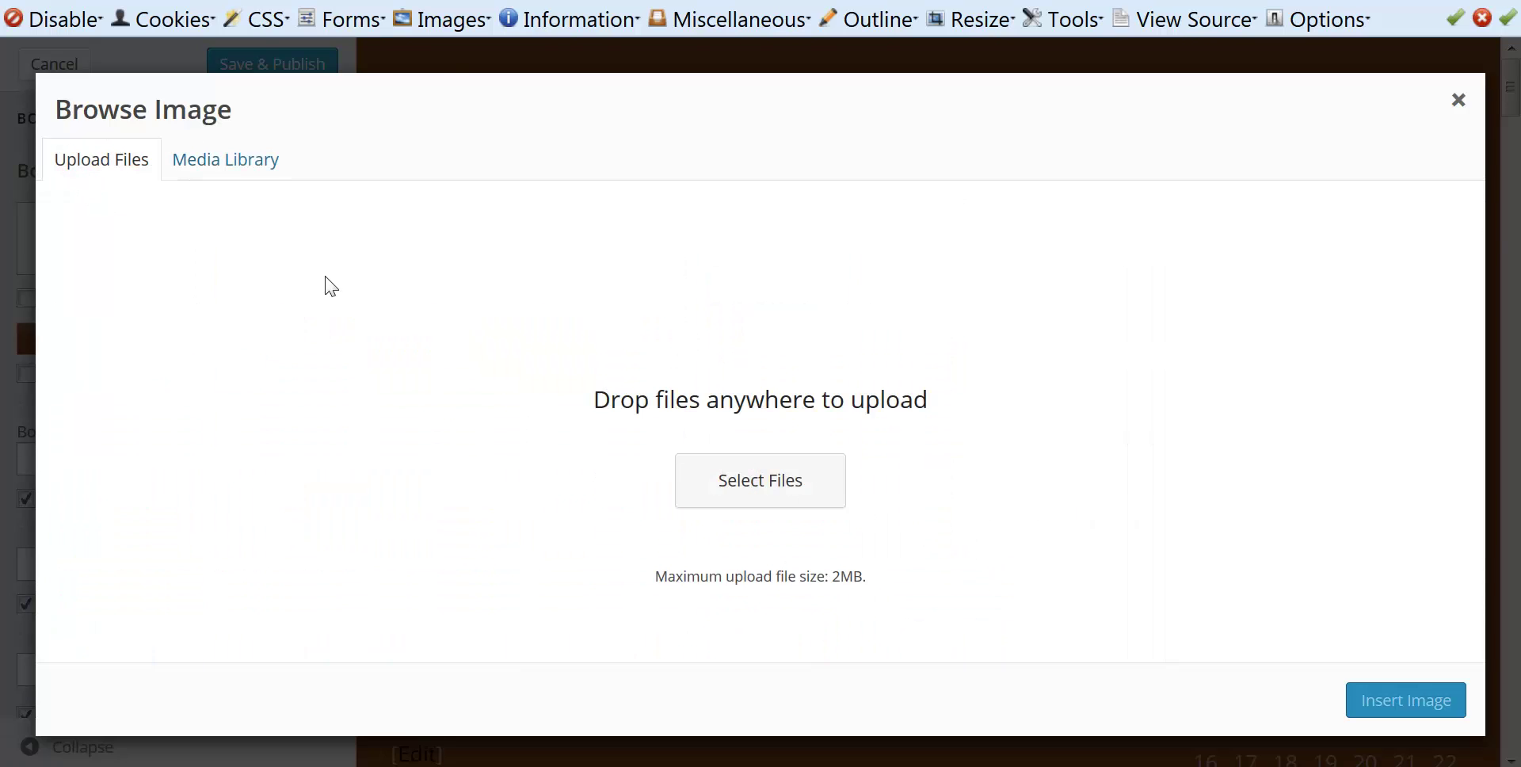
{"action": "left_click", "coordinate": [239, 168]}
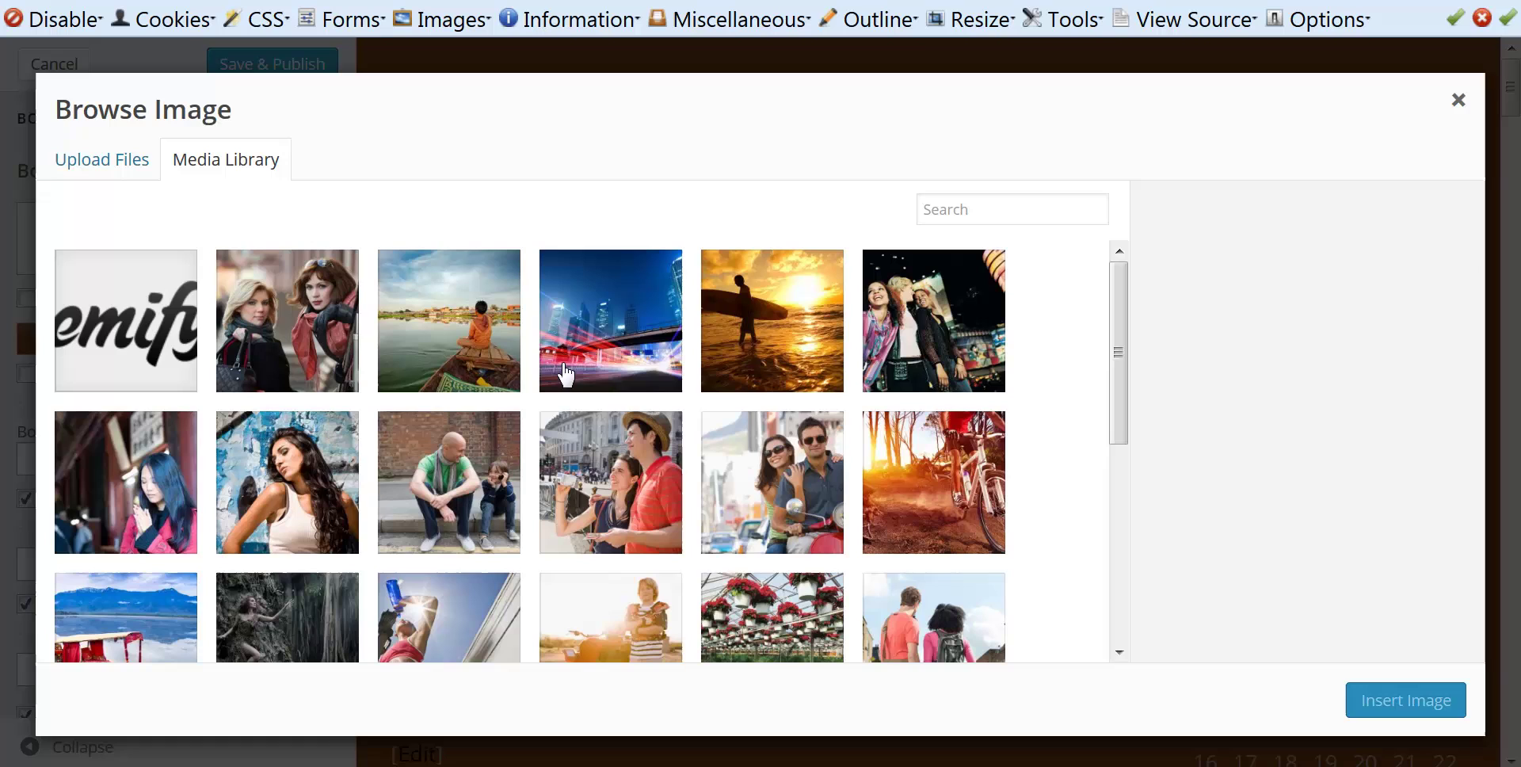
{"action": "left_click", "coordinate": [767, 328]}
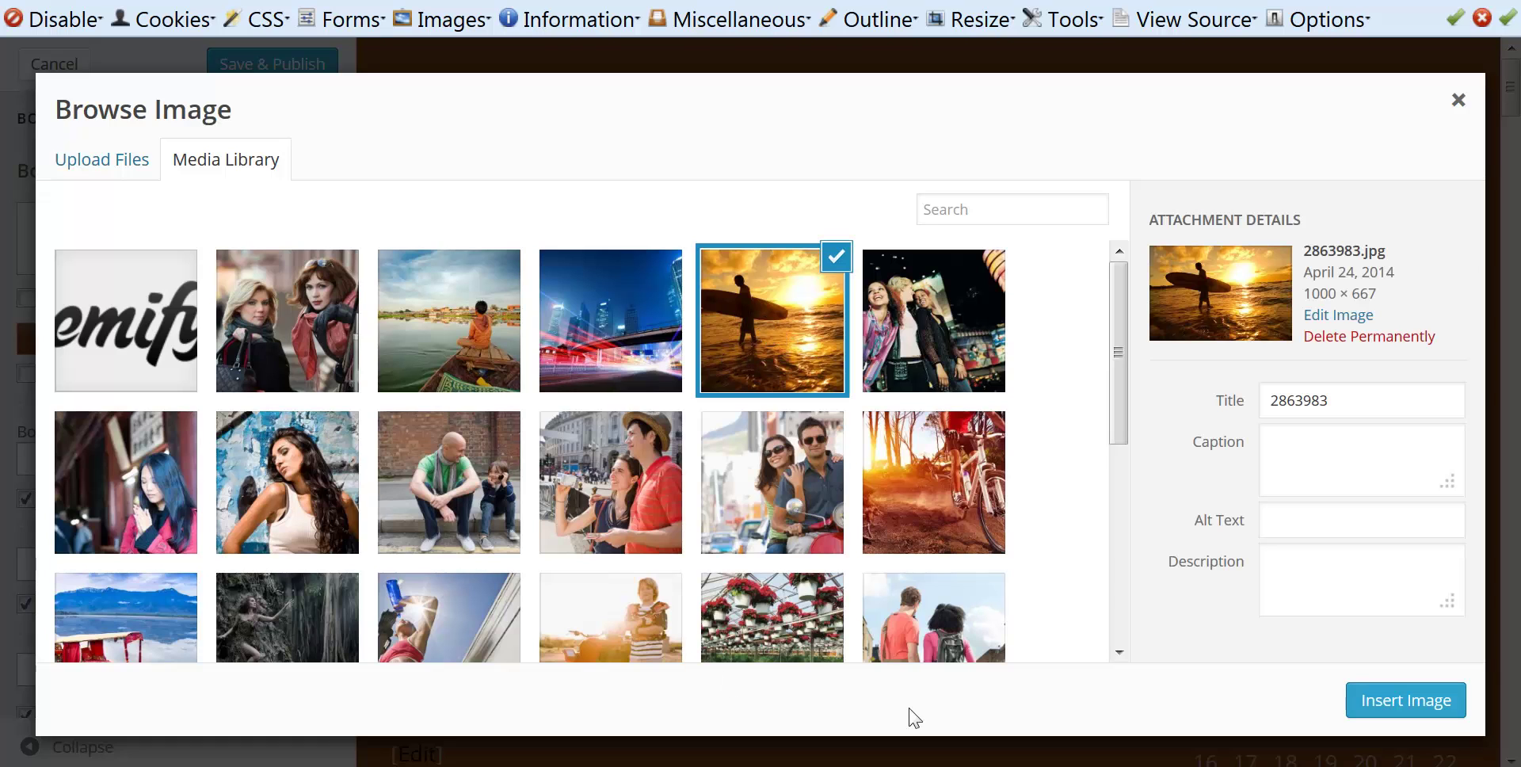
{"action": "left_click", "coordinate": [1387, 713]}
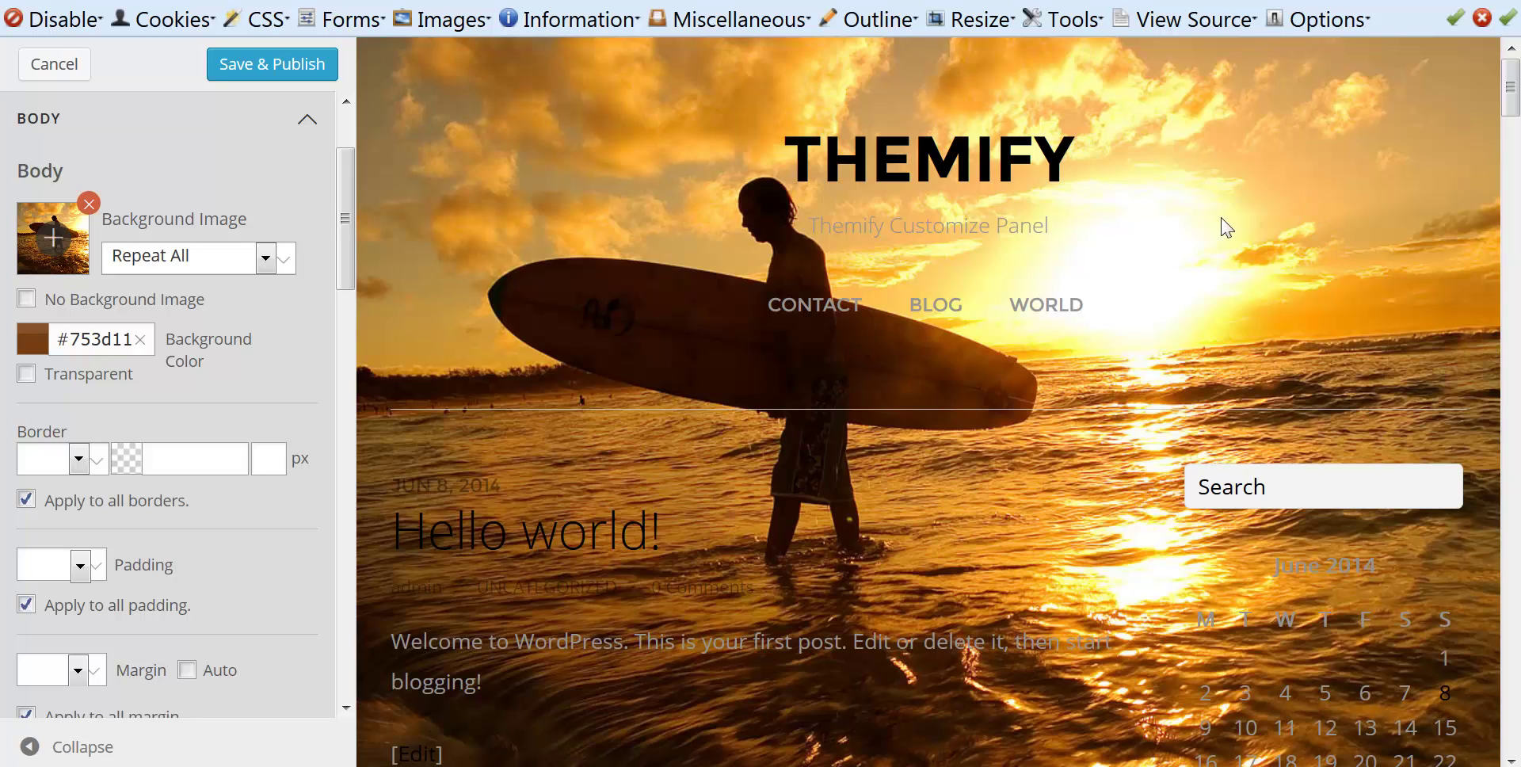
Set the Body background image repeat to No Repeat so the surfer photo shows once
{"action": "scroll", "coordinate": [1226, 228], "scroll_direction": "down", "scroll_amount": 15}
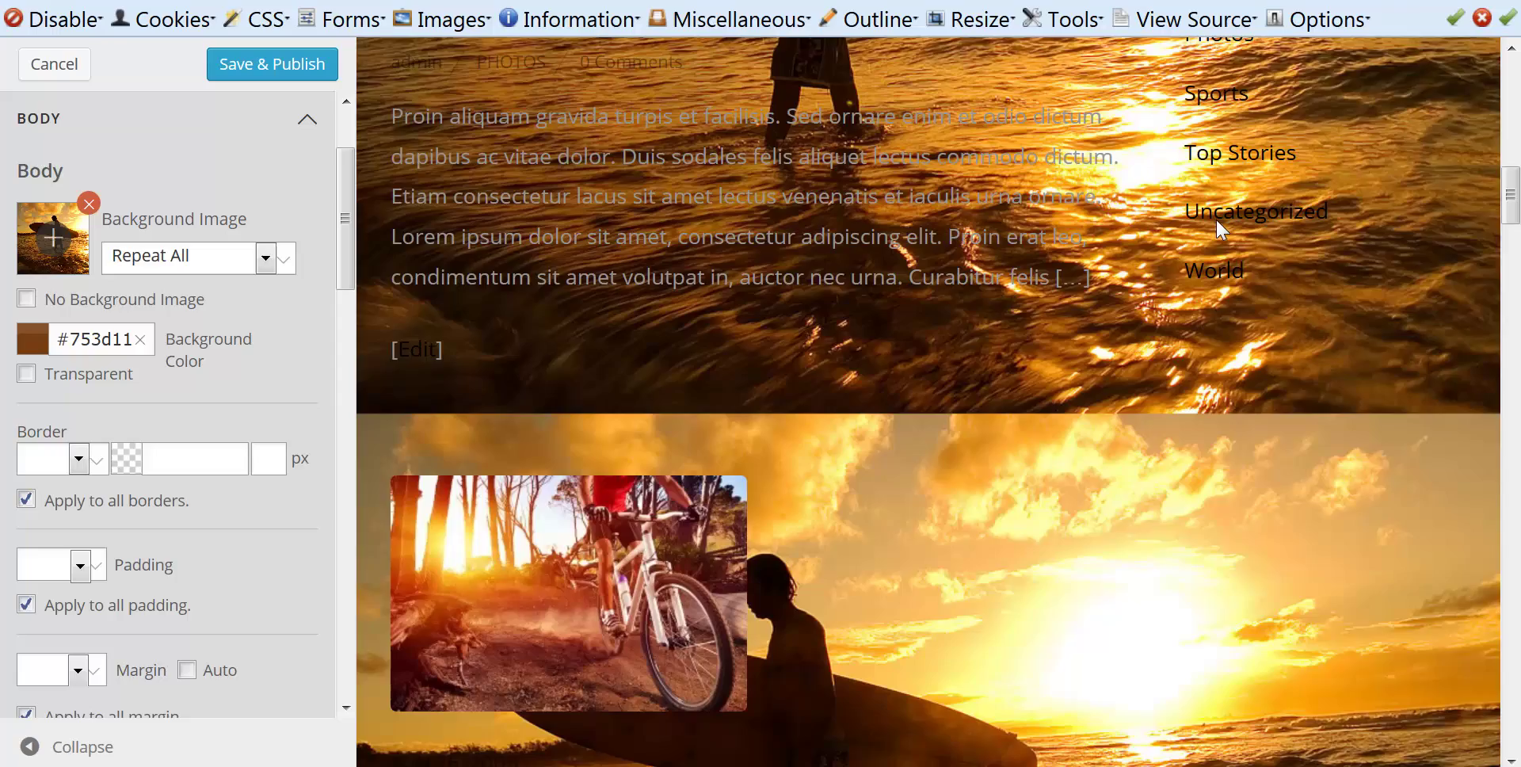
{"action": "scroll", "coordinate": [1218, 227], "scroll_direction": "down", "scroll_amount": 9}
{"action": "scroll", "coordinate": [1216, 228], "scroll_direction": "up", "scroll_amount": 12}
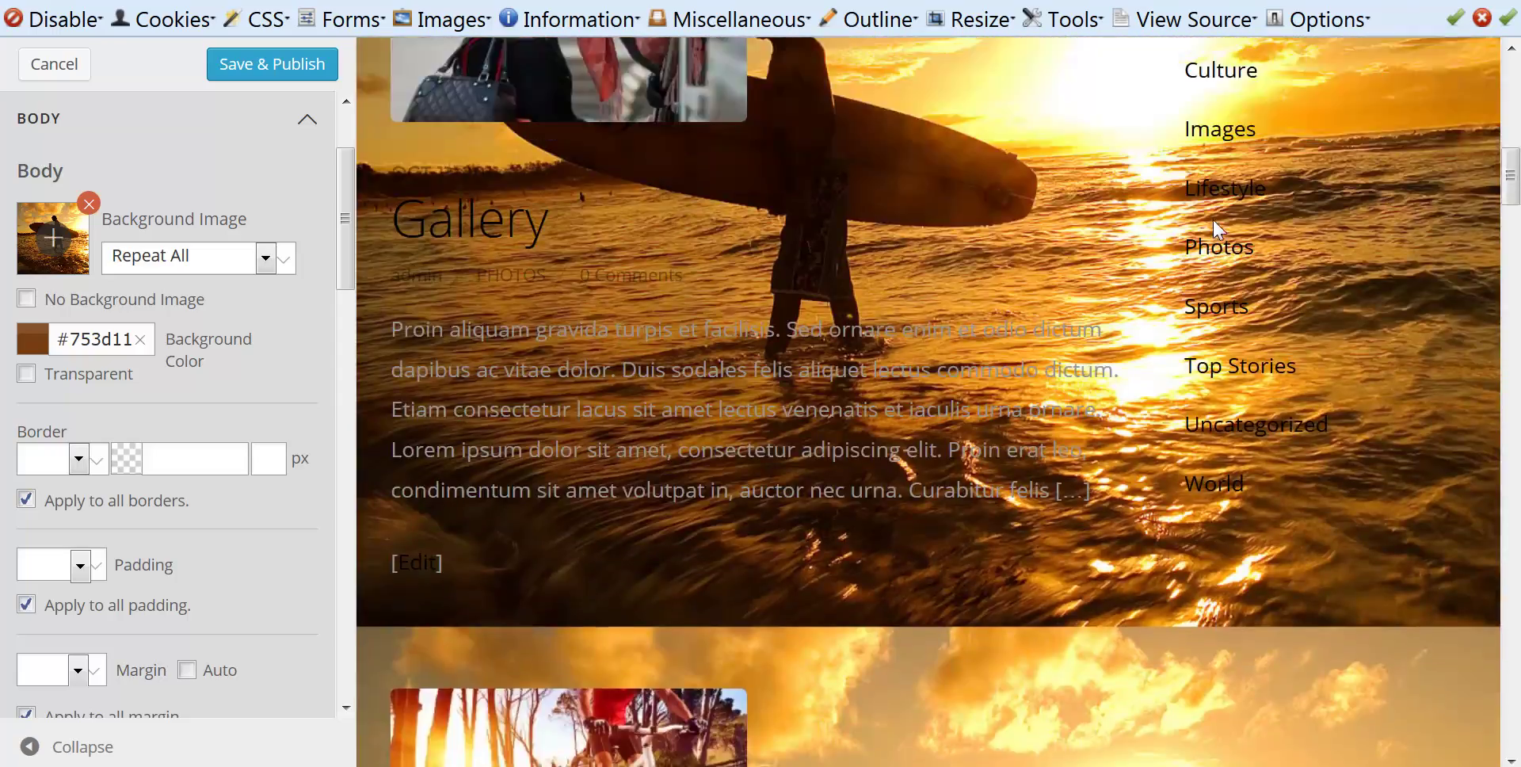
{"action": "scroll", "coordinate": [1215, 226], "scroll_direction": "up", "scroll_amount": 8}
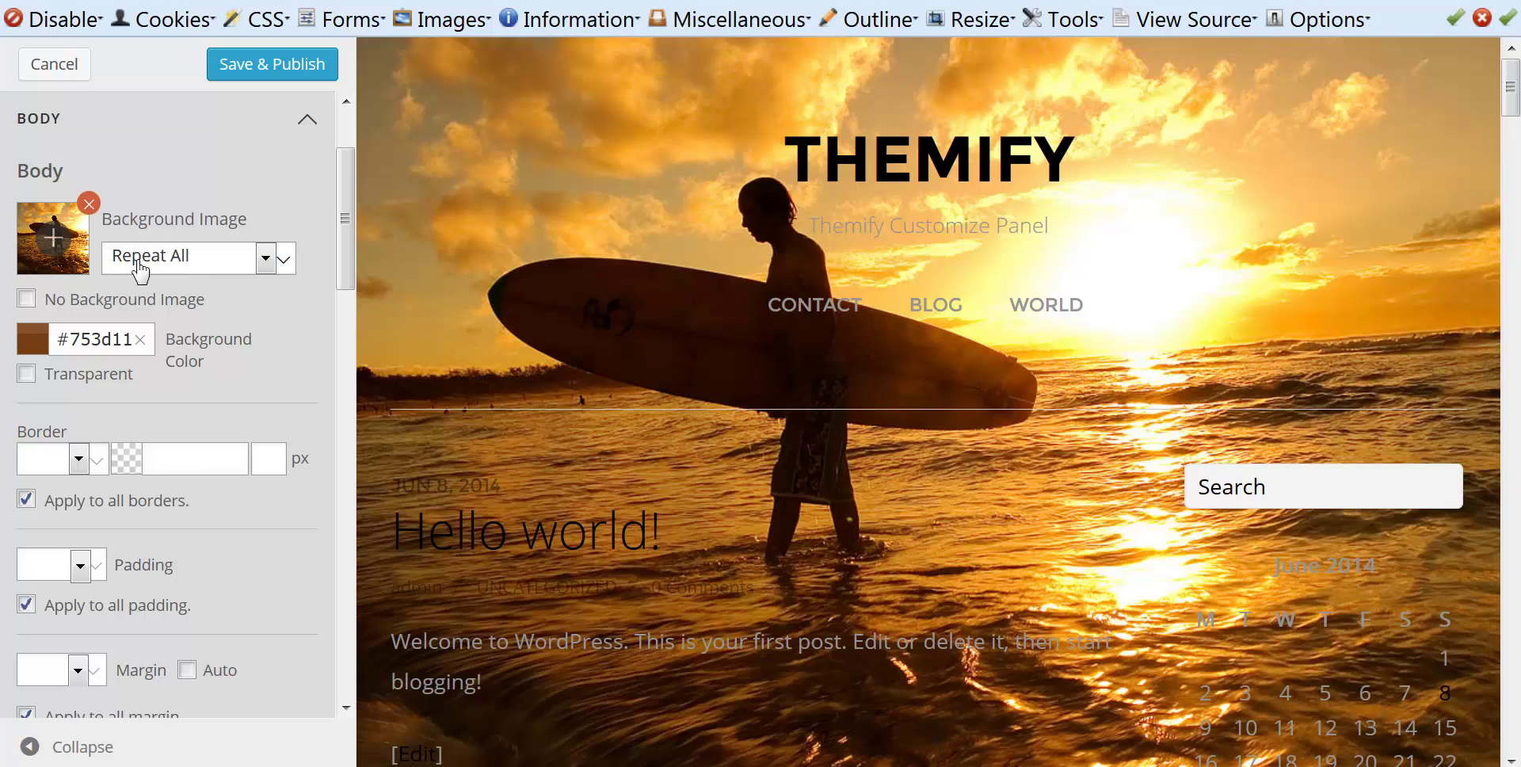
{"action": "left_click", "coordinate": [265, 259]}
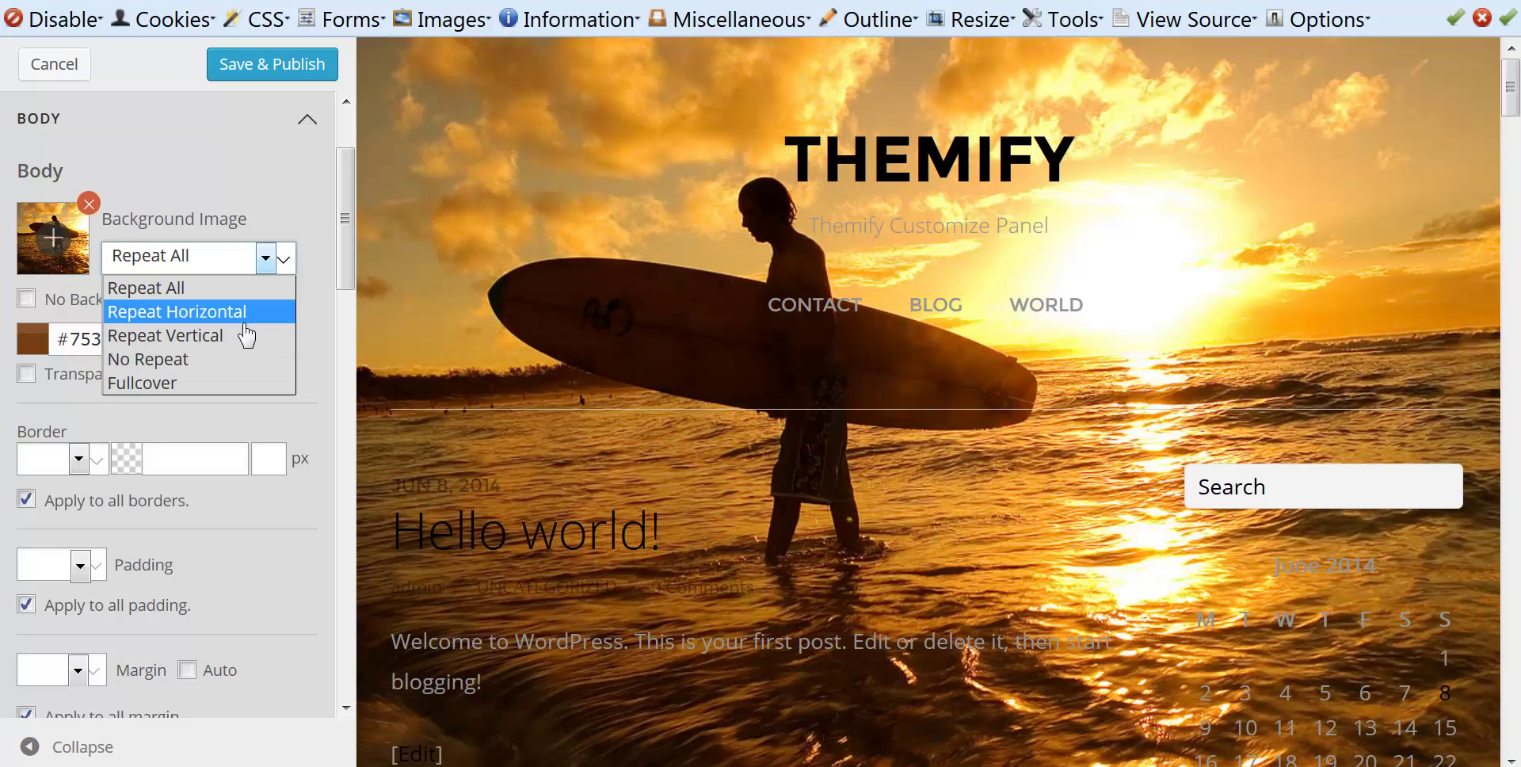
{"action": "left_click", "coordinate": [163, 361]}
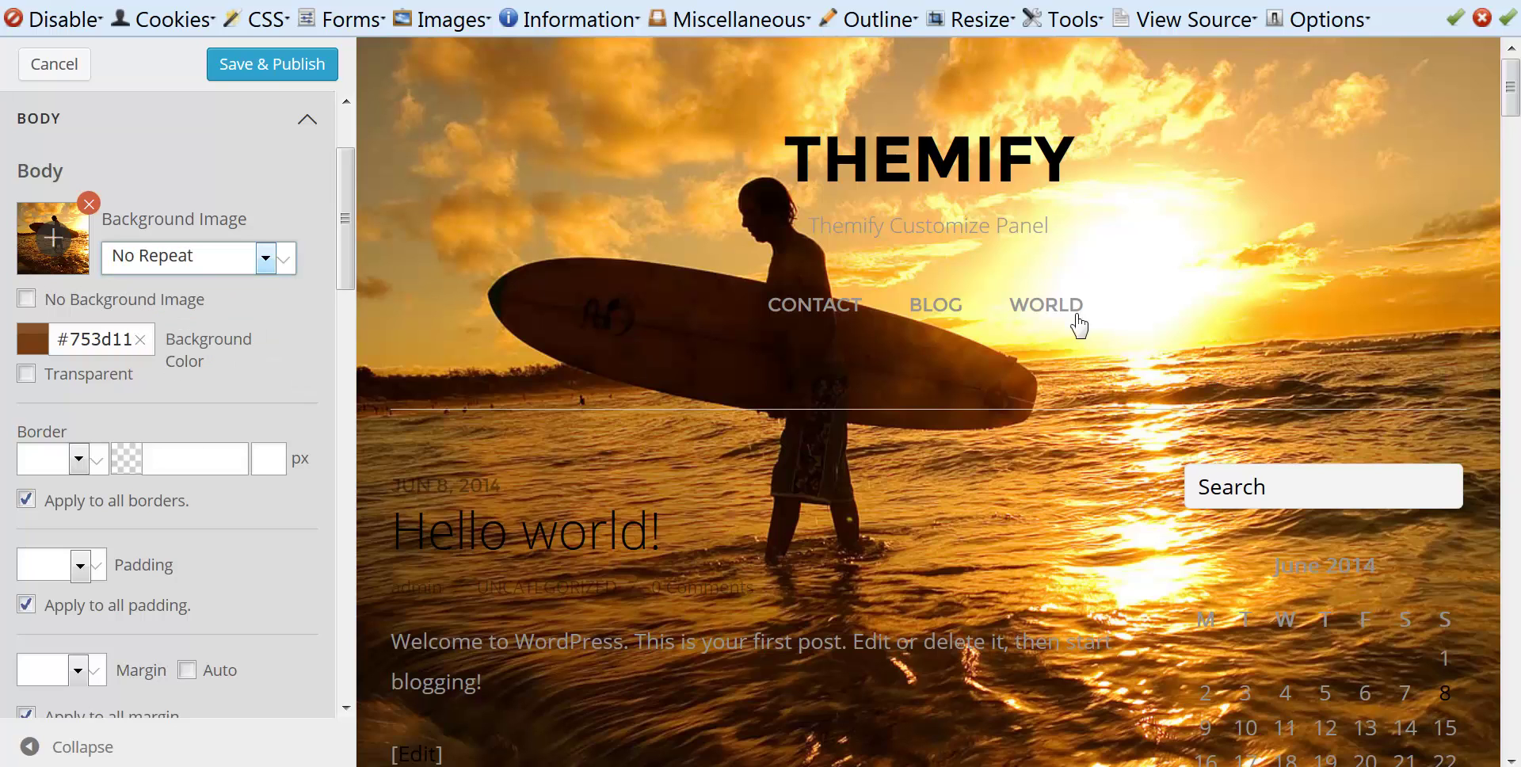
{"action": "scroll", "coordinate": [934, 474], "scroll_direction": "down", "scroll_amount": 10}
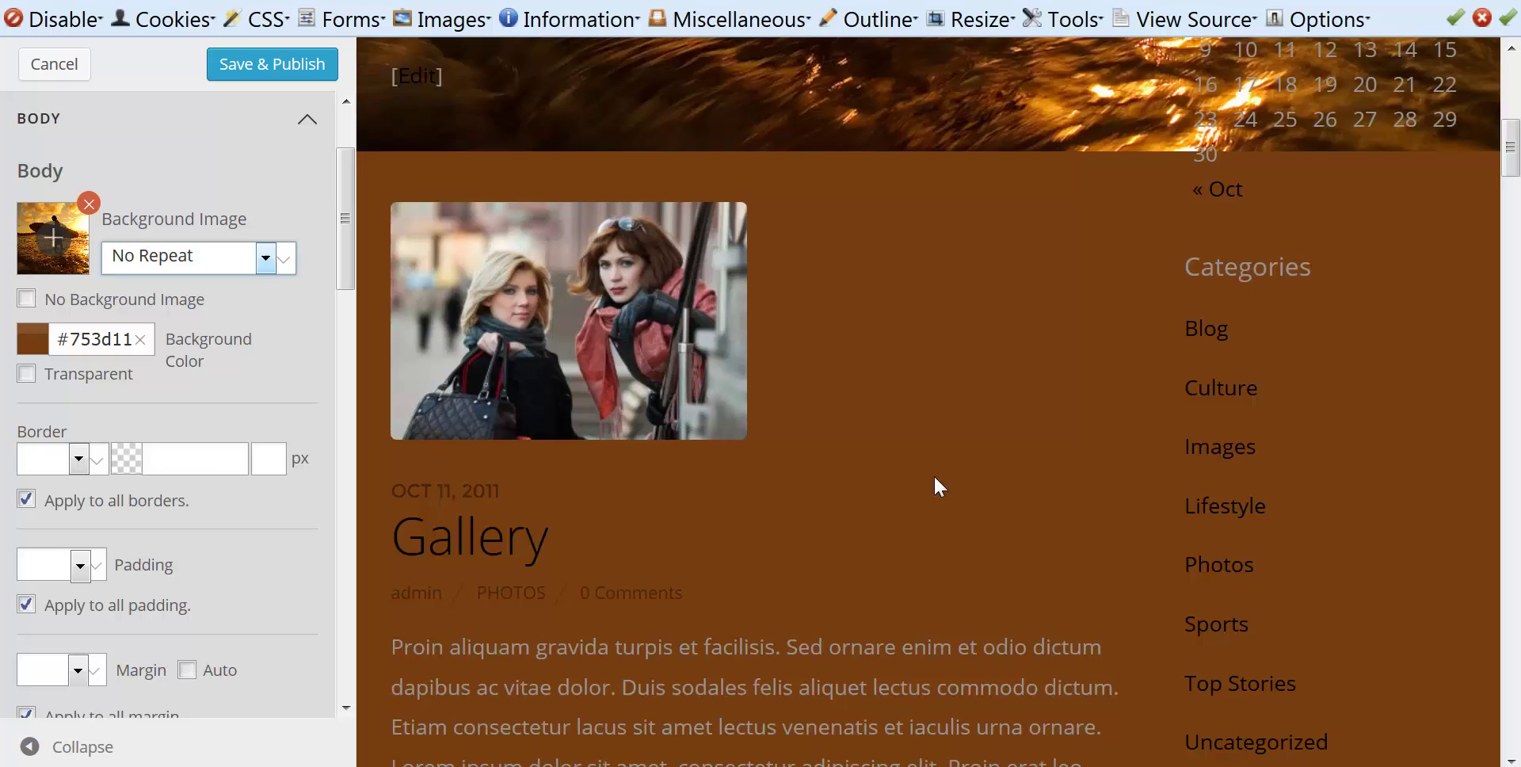
{"action": "scroll", "coordinate": [999, 344], "scroll_direction": "up", "scroll_amount": 3}
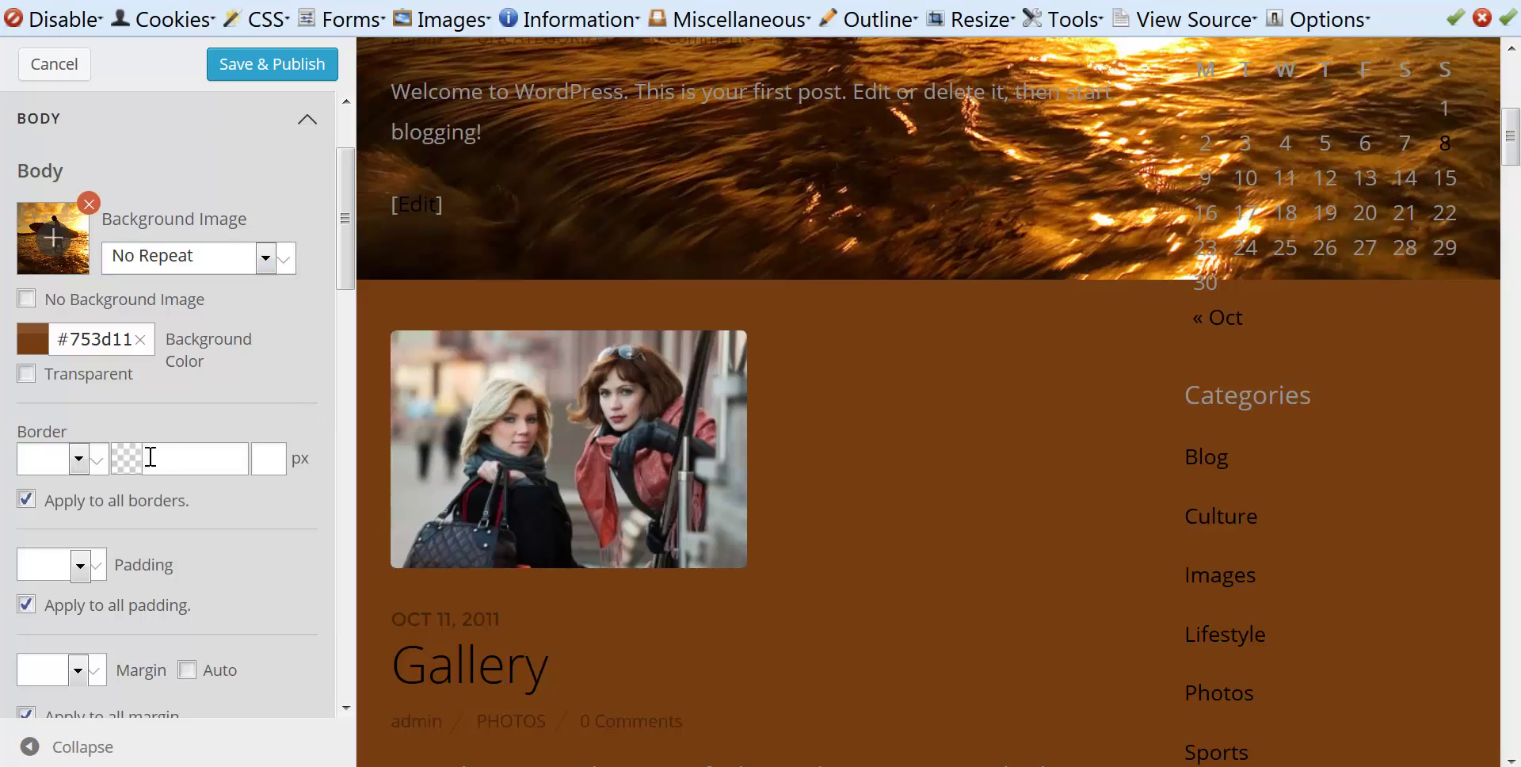
Give the page a Solid red #f51313 border 15 px wide
{"action": "left_click", "coordinate": [77, 460]}
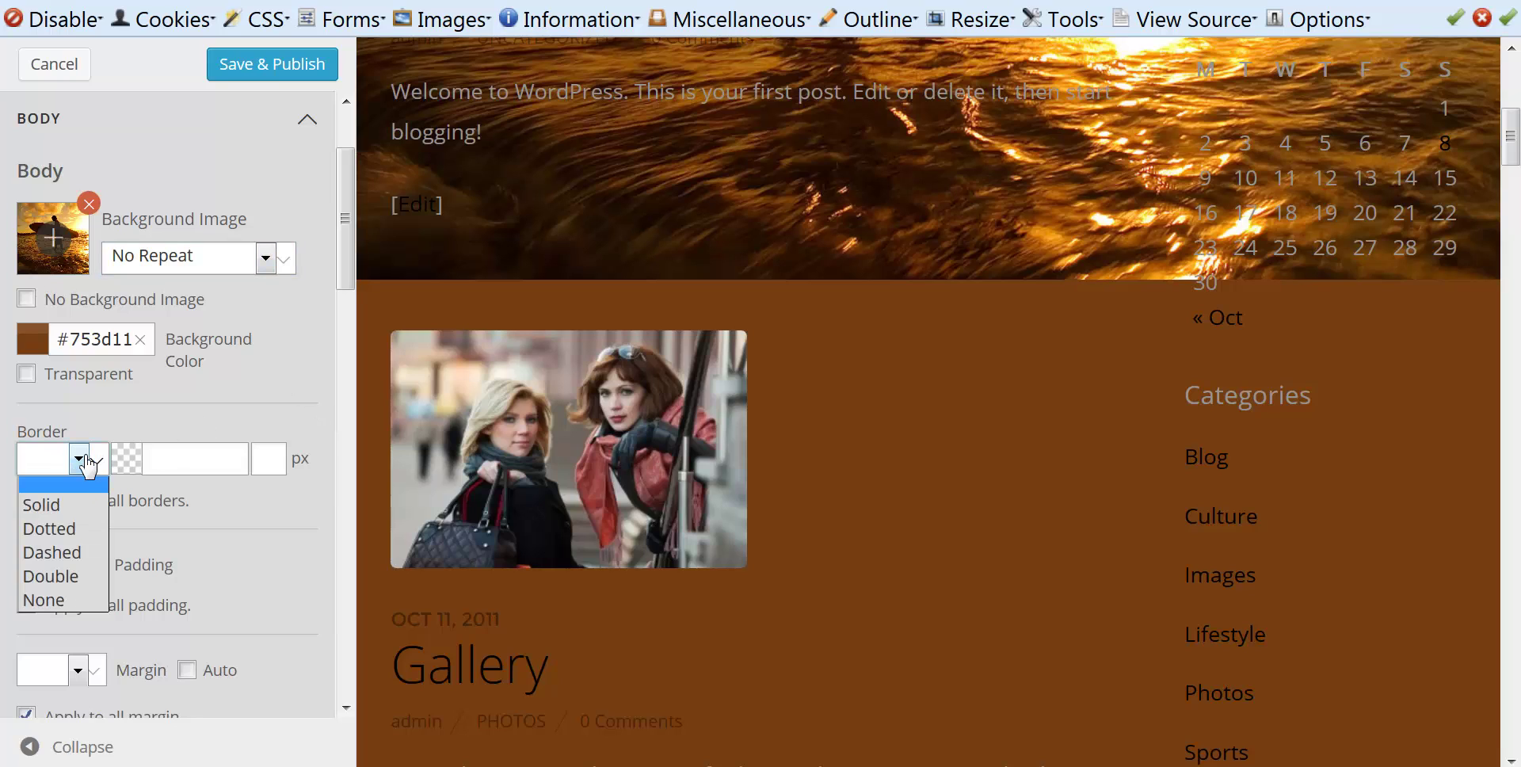
{"action": "left_click", "coordinate": [46, 507]}
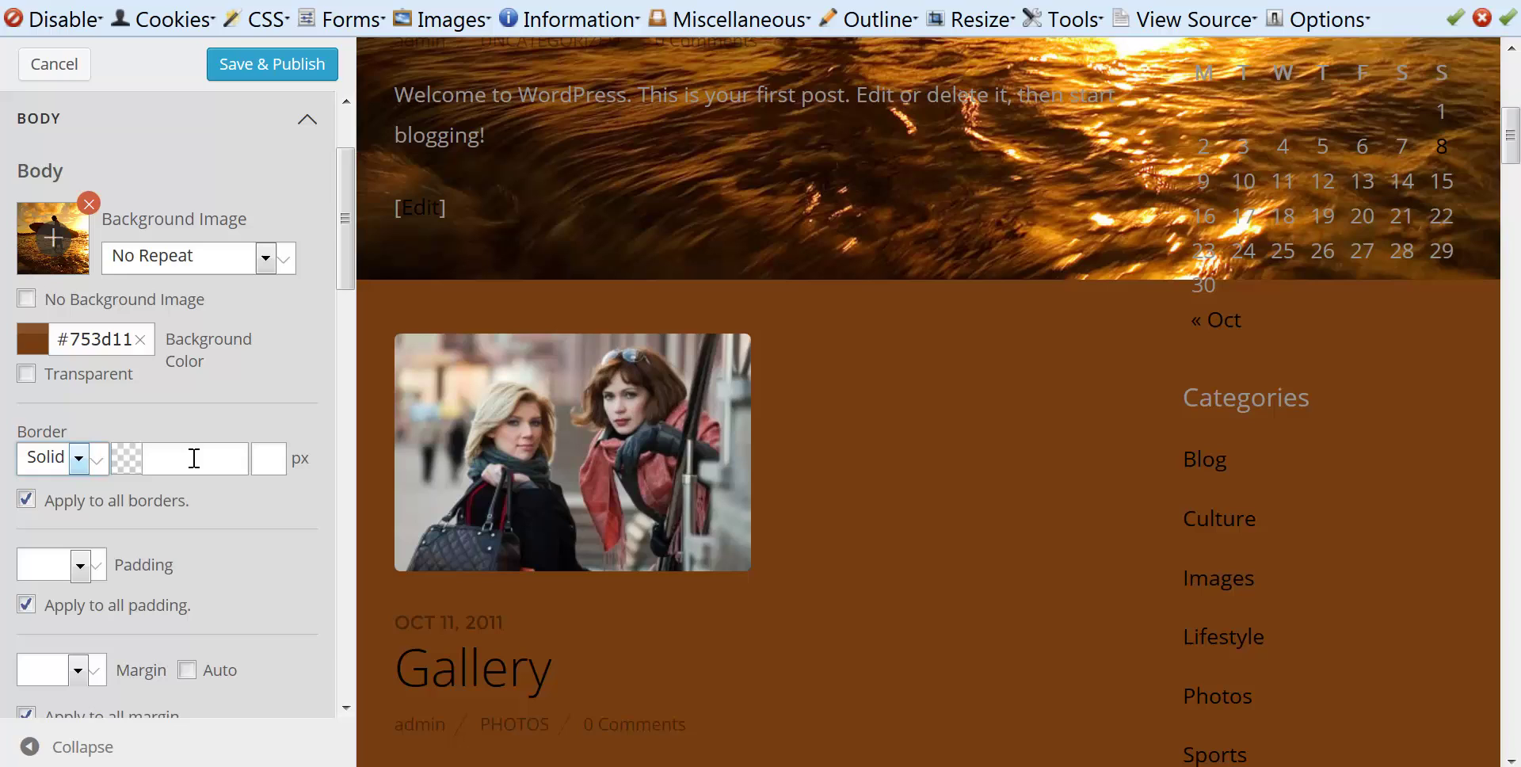
{"action": "left_click", "coordinate": [194, 458]}
{"action": "left_click_drag", "start_coordinate": [124, 502], "coordinate": [260, 484]}
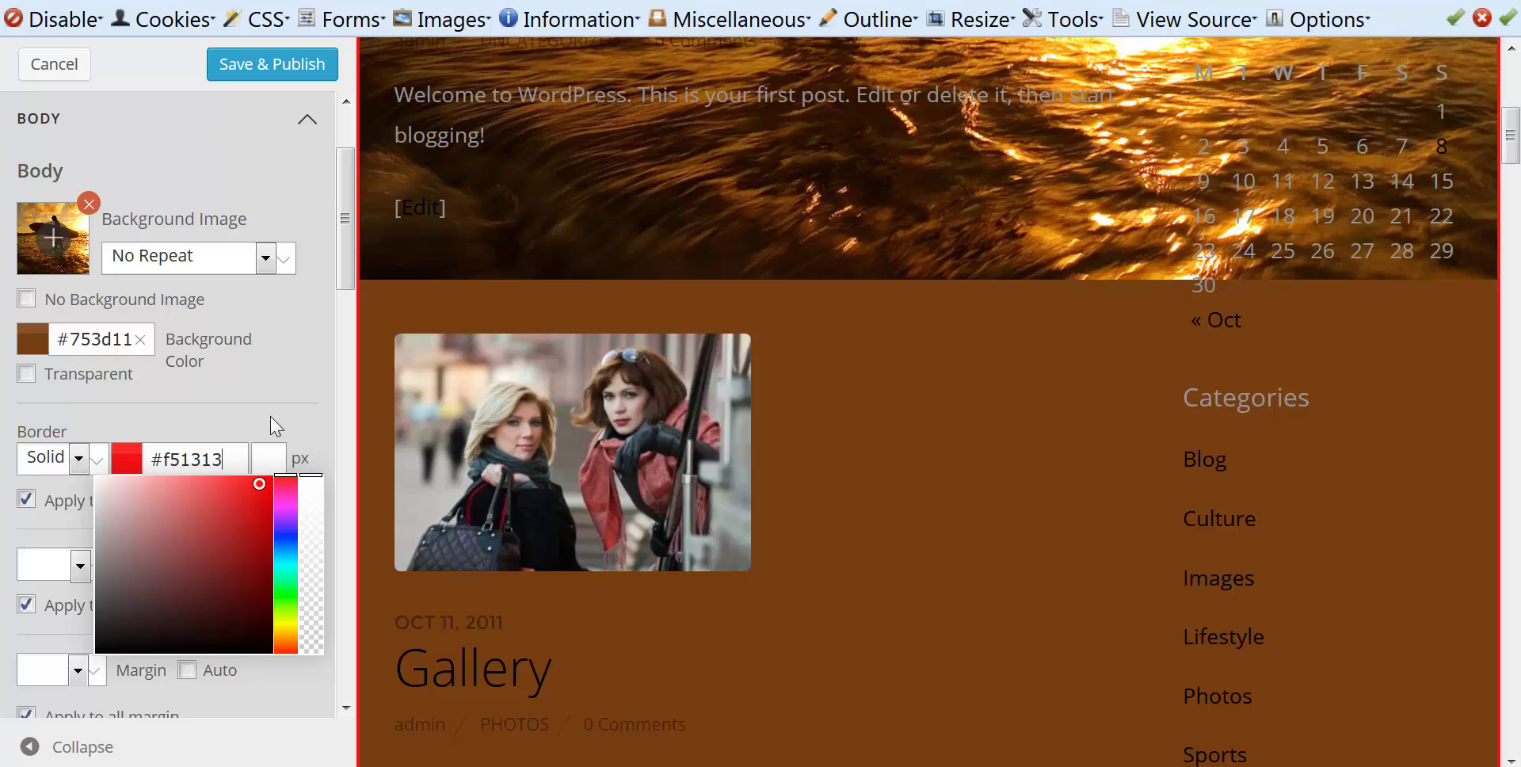
{"action": "left_click", "coordinate": [273, 459]}
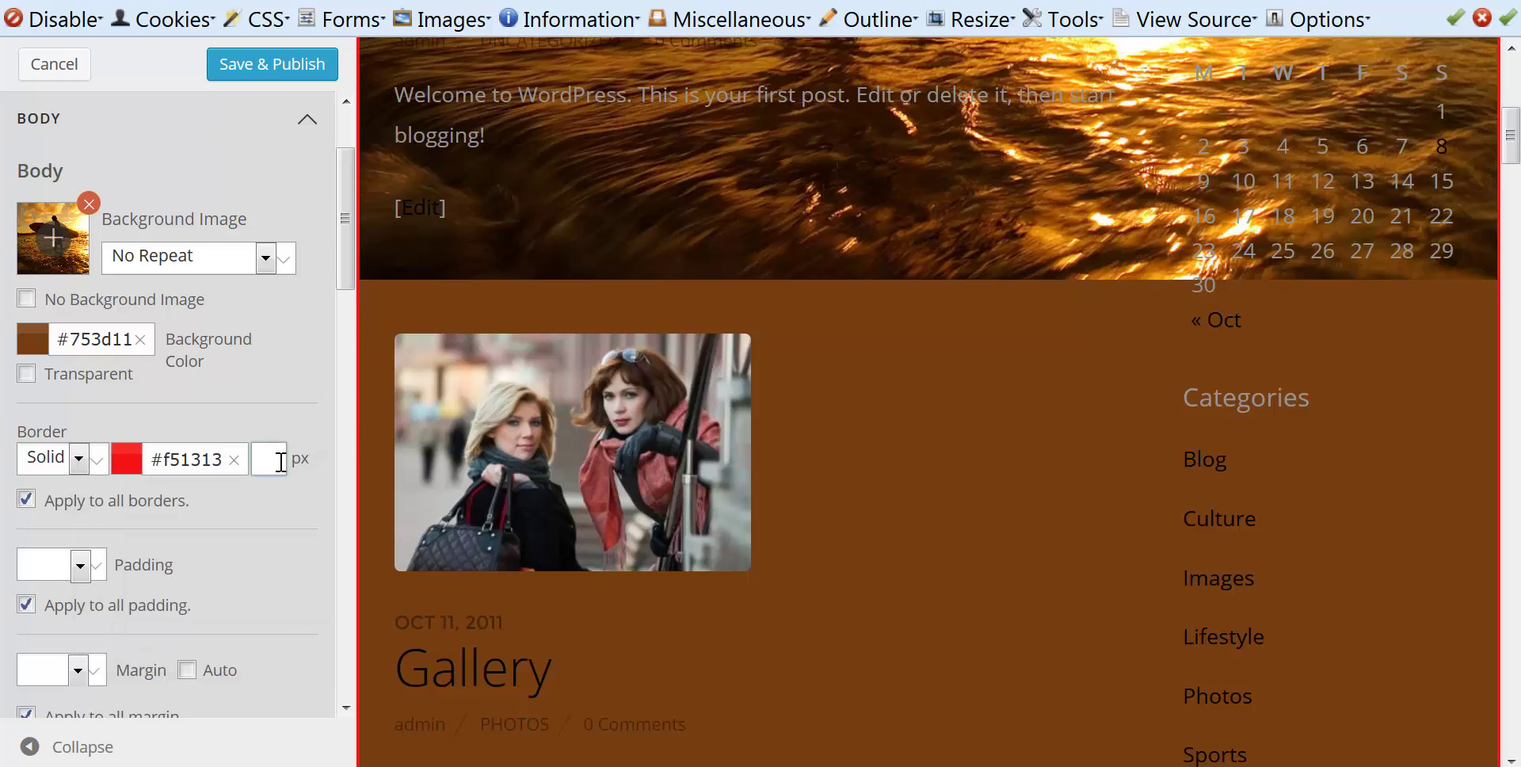
{"action": "type", "text": "15"}
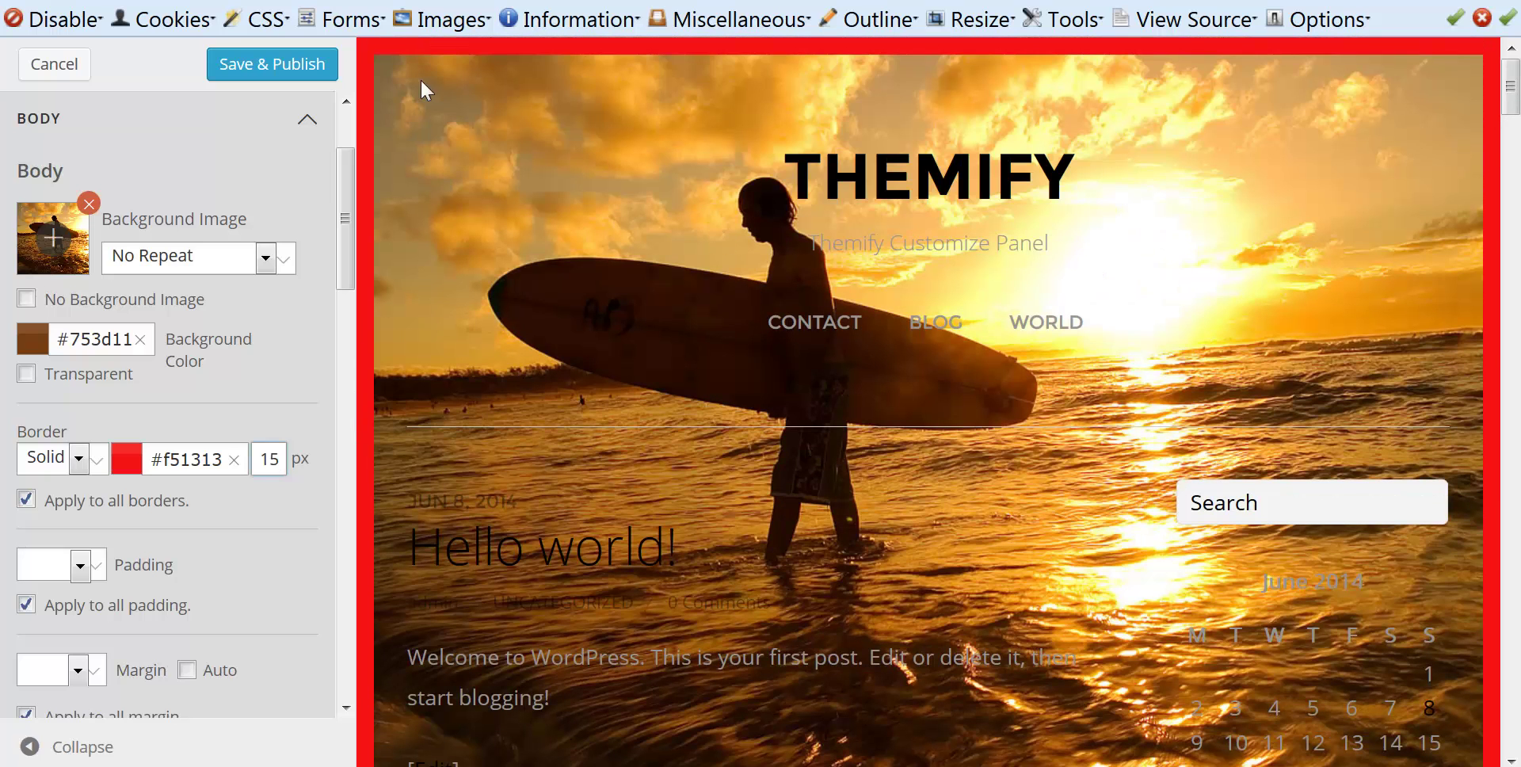
Delete the 15 px border width and clear the red border colour, keeping Solid
{"action": "scroll", "coordinate": [892, 402], "scroll_direction": "down", "scroll_amount": 10}
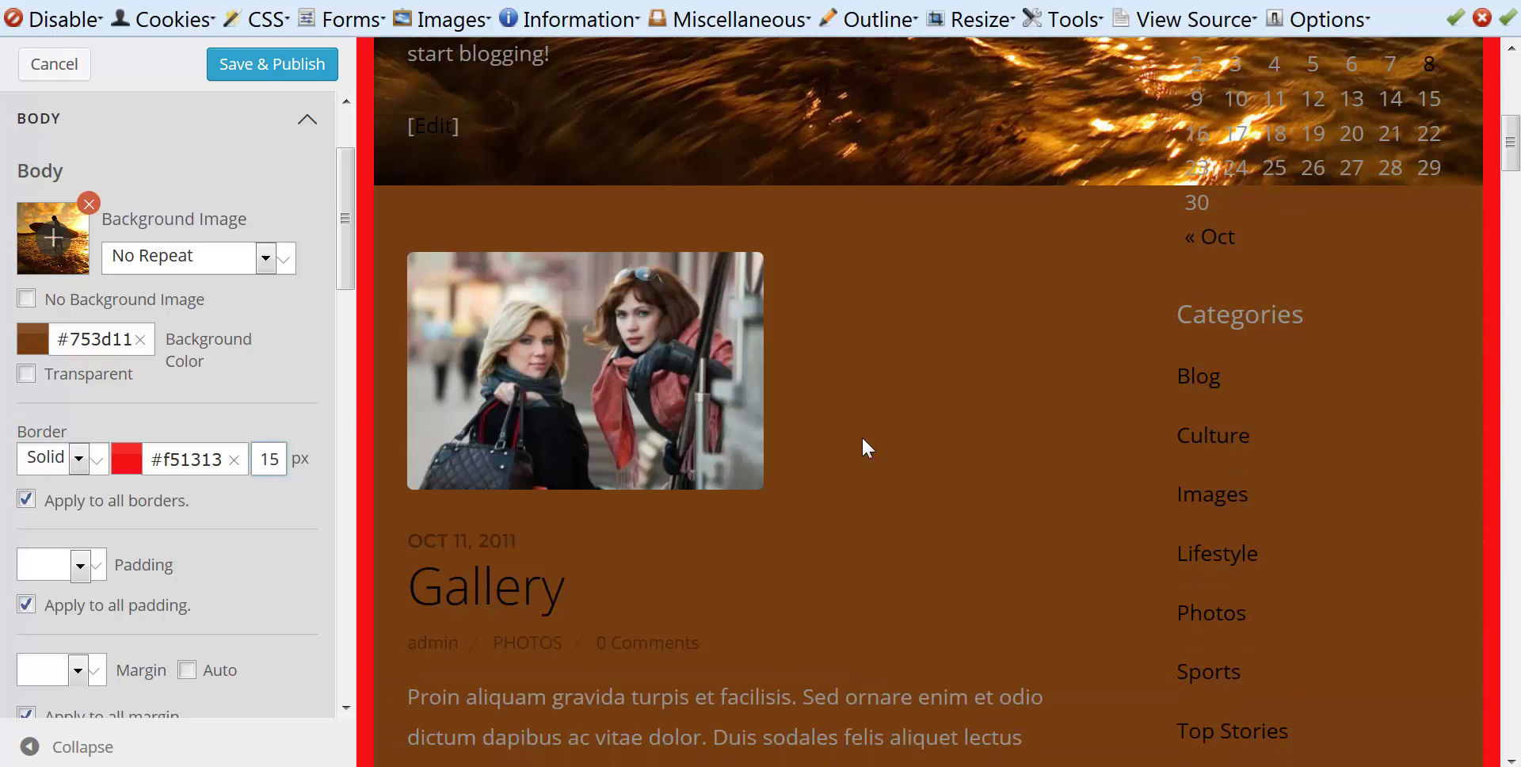
{"action": "left_click_drag", "start_coordinate": [279, 459], "coordinate": [255, 459]}
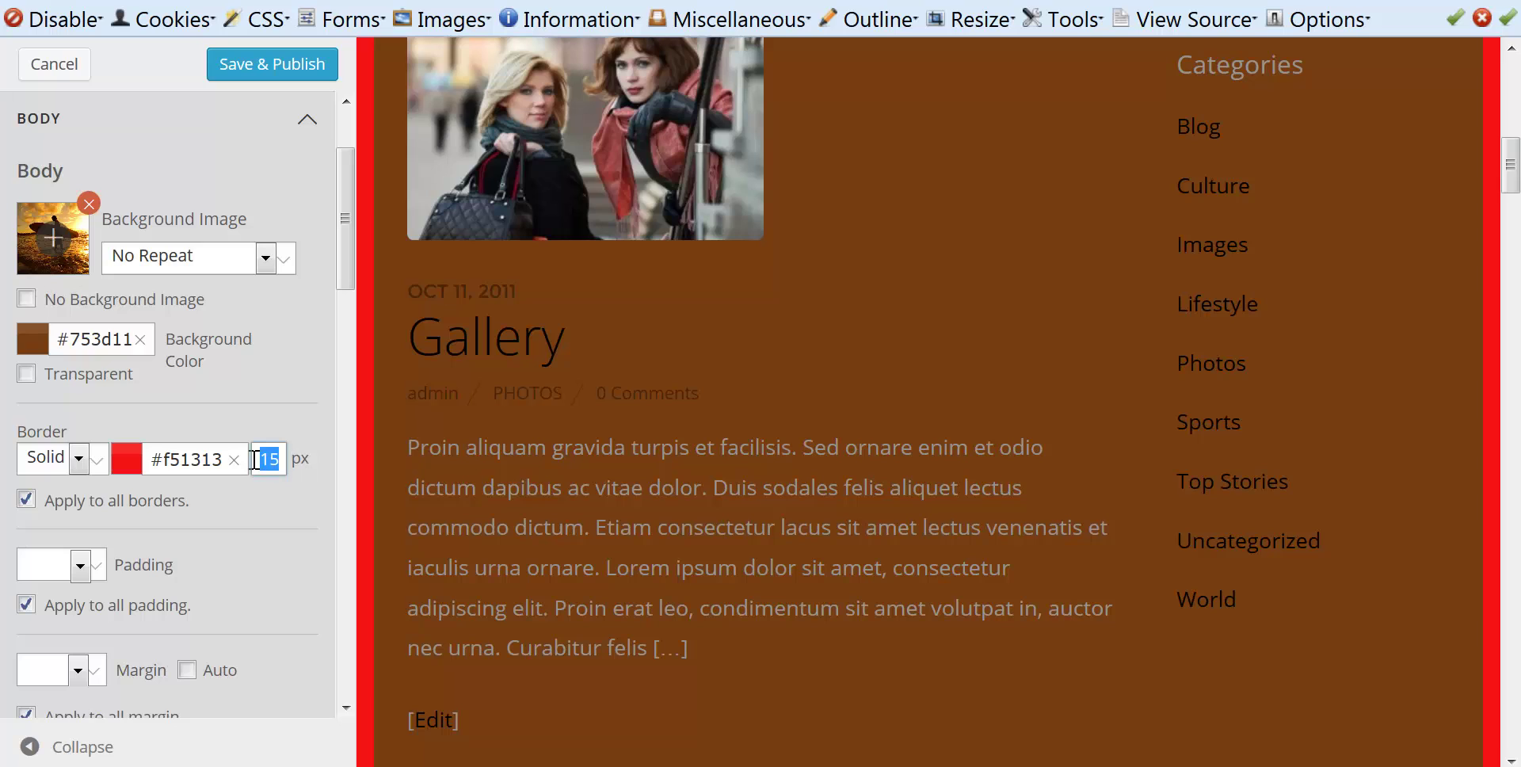
{"action": "key", "text": "BackSpace"}
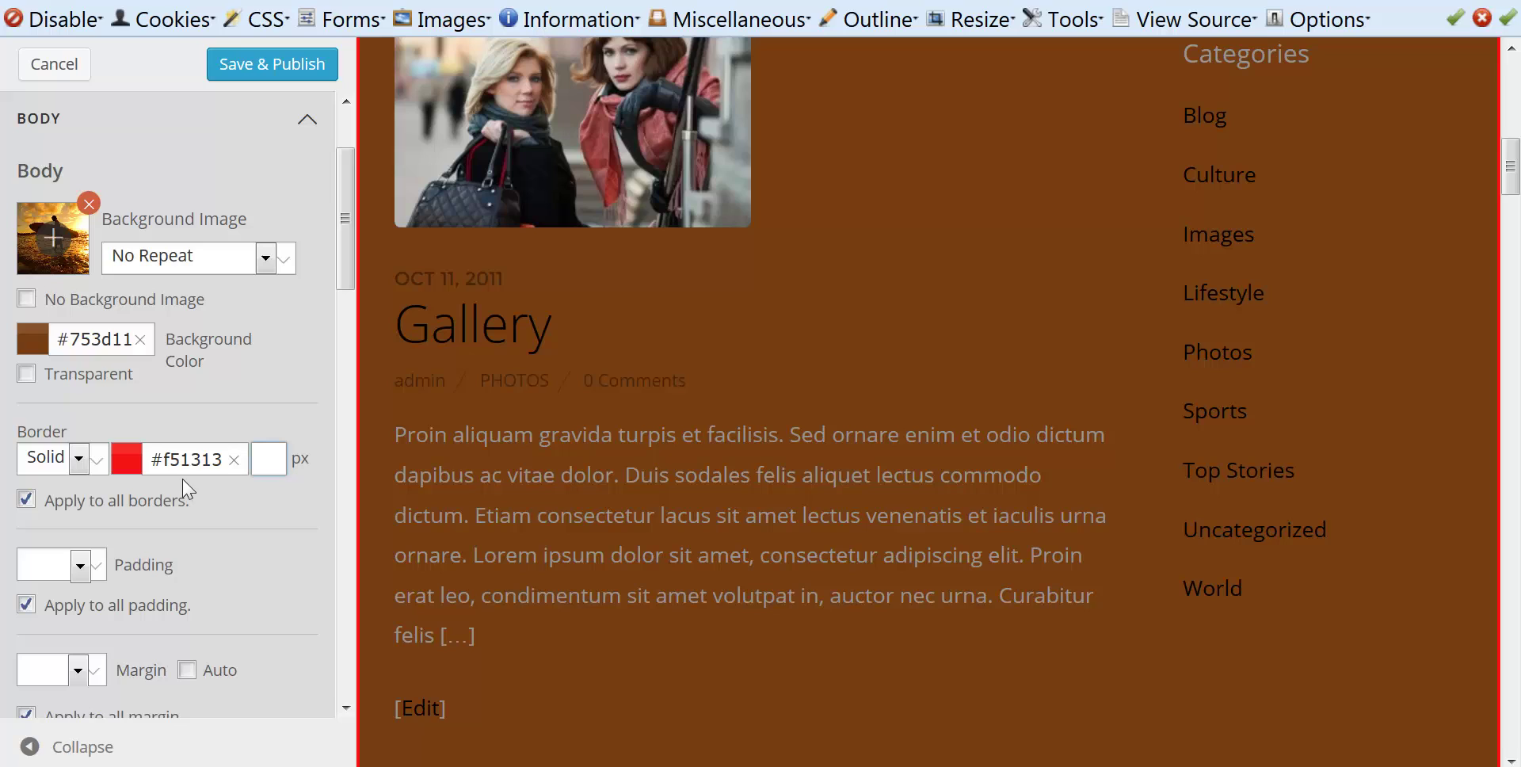
{"action": "left_click", "coordinate": [234, 460]}
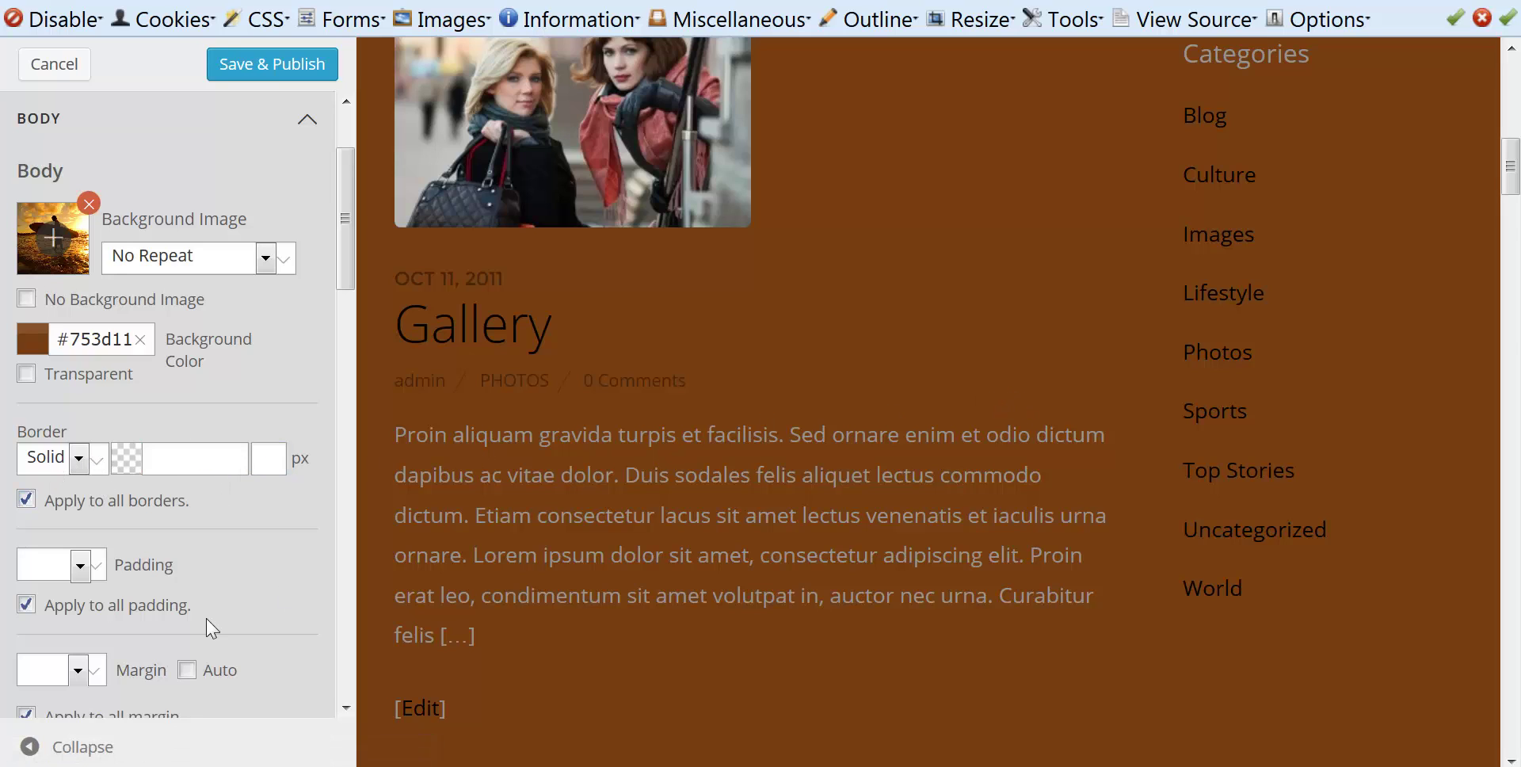
{"action": "scroll", "coordinate": [212, 543], "scroll_direction": "down", "scroll_amount": 2}
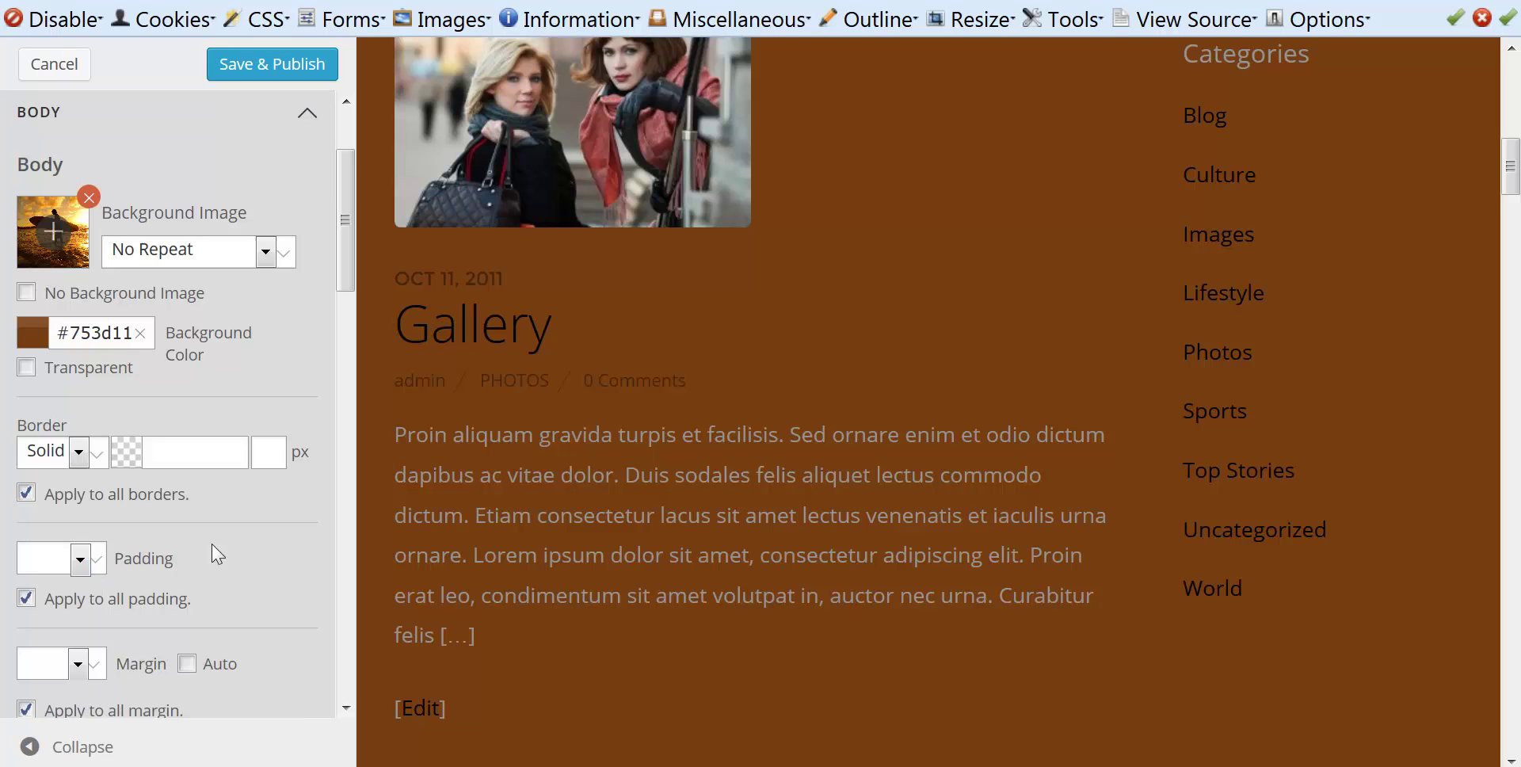
{"action": "scroll", "coordinate": [207, 544], "scroll_direction": "down", "scroll_amount": 1}
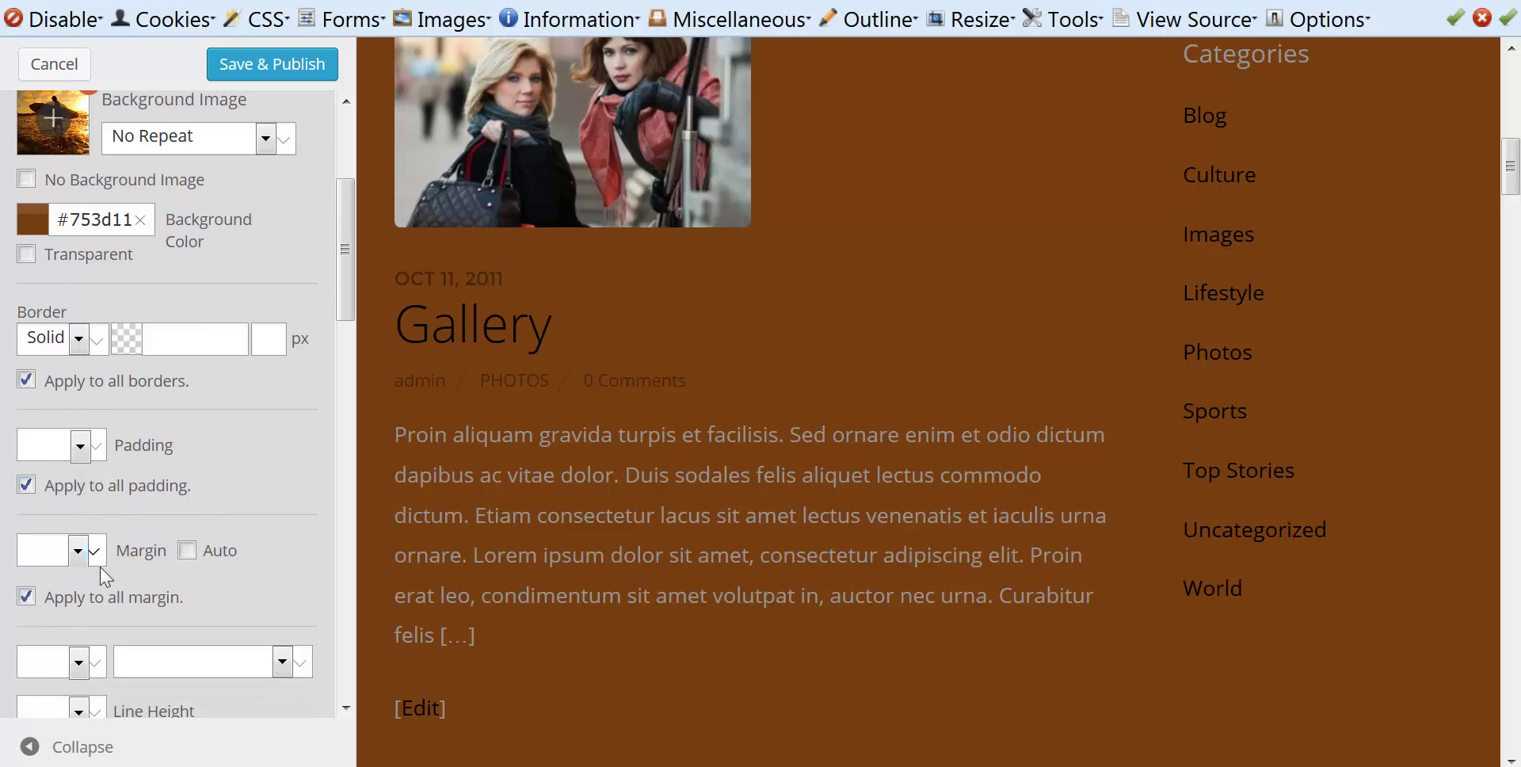
{"action": "scroll", "coordinate": [283, 499], "scroll_direction": "down", "scroll_amount": 5}
{"action": "scroll", "coordinate": [288, 493], "scroll_direction": "down", "scroll_amount": 3}
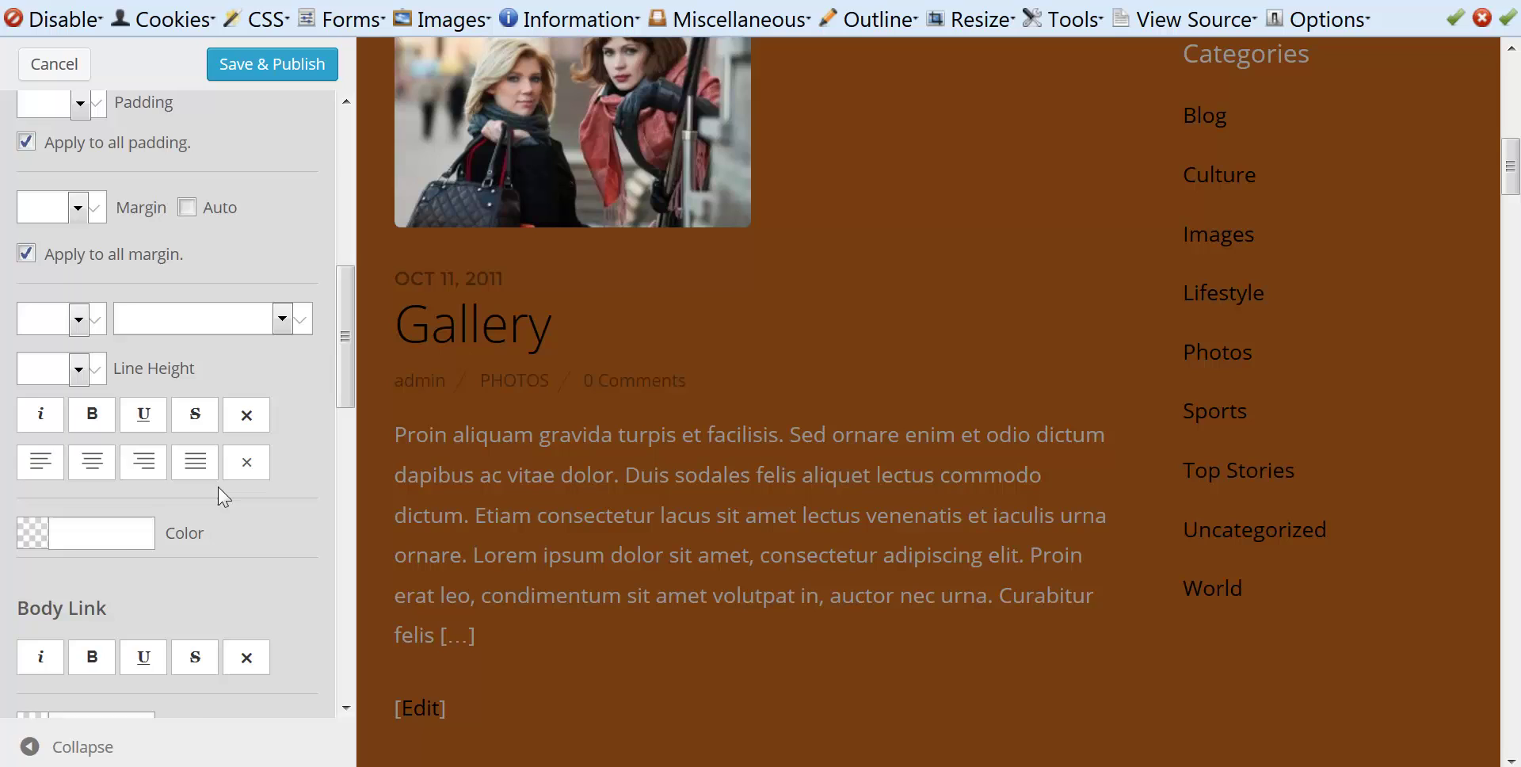
{"action": "left_click", "coordinate": [43, 410]}
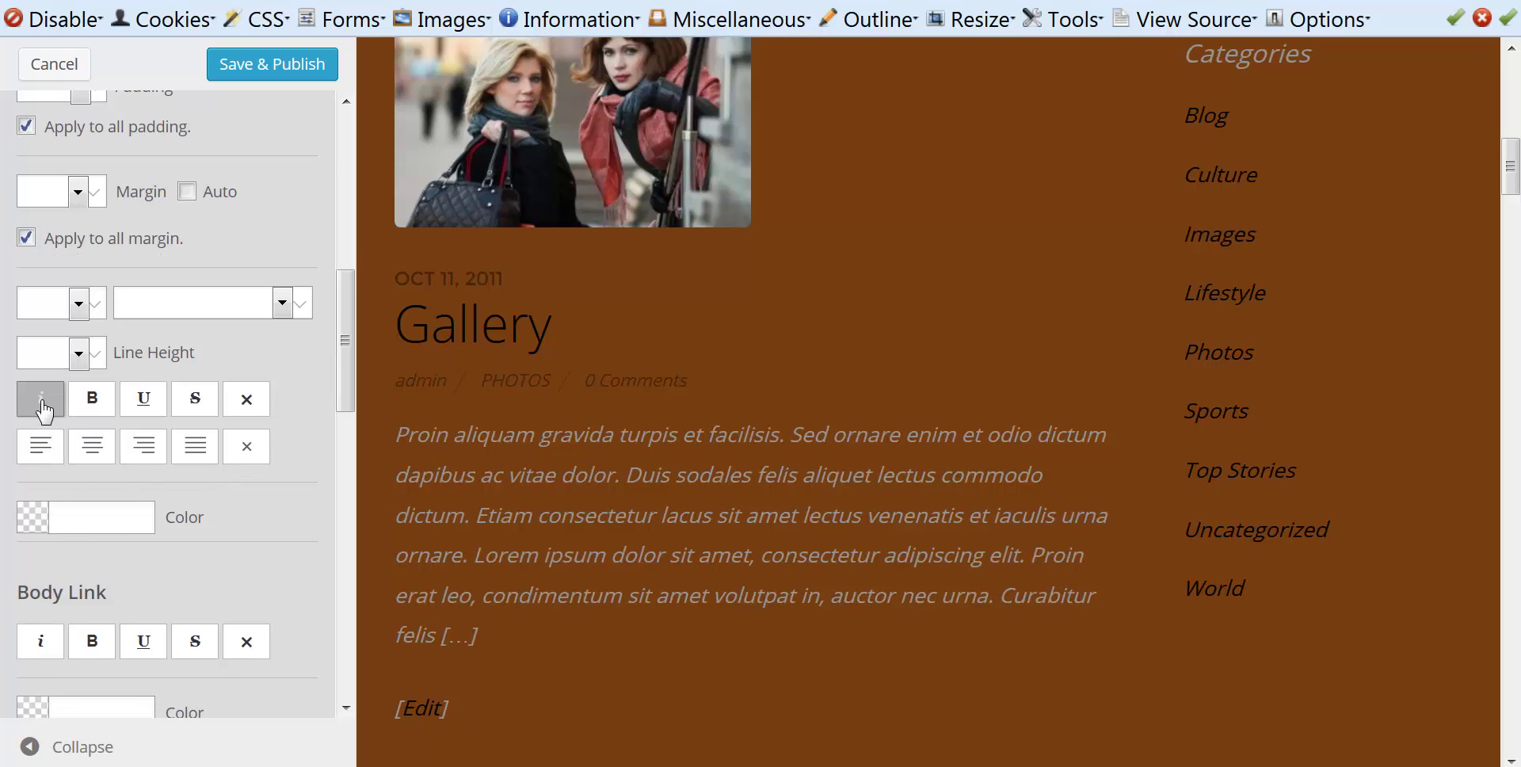
{"action": "left_click", "coordinate": [44, 411]}
{"action": "left_click", "coordinate": [44, 410]}
{"action": "left_click", "coordinate": [92, 408]}
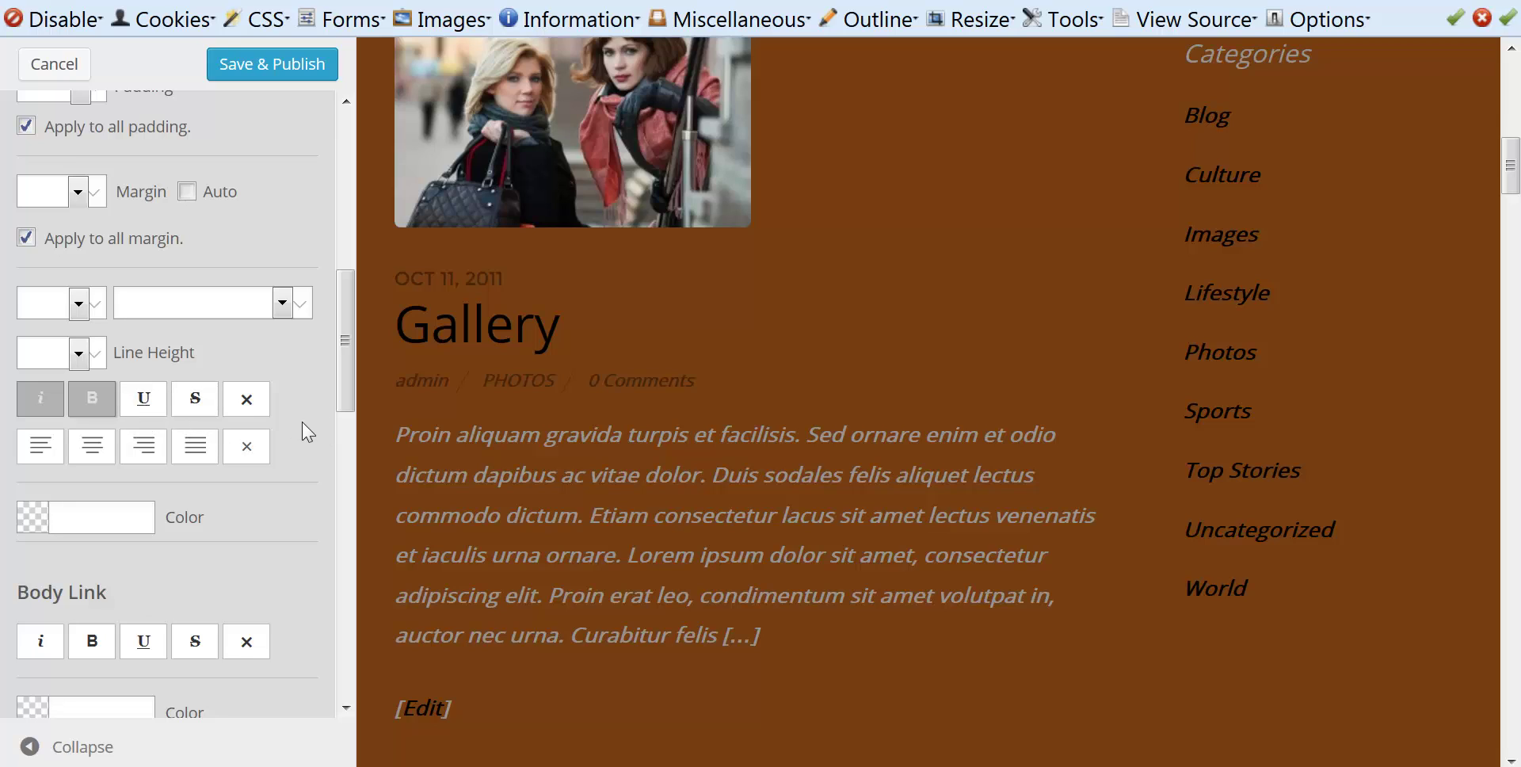
{"action": "left_click", "coordinate": [42, 458]}
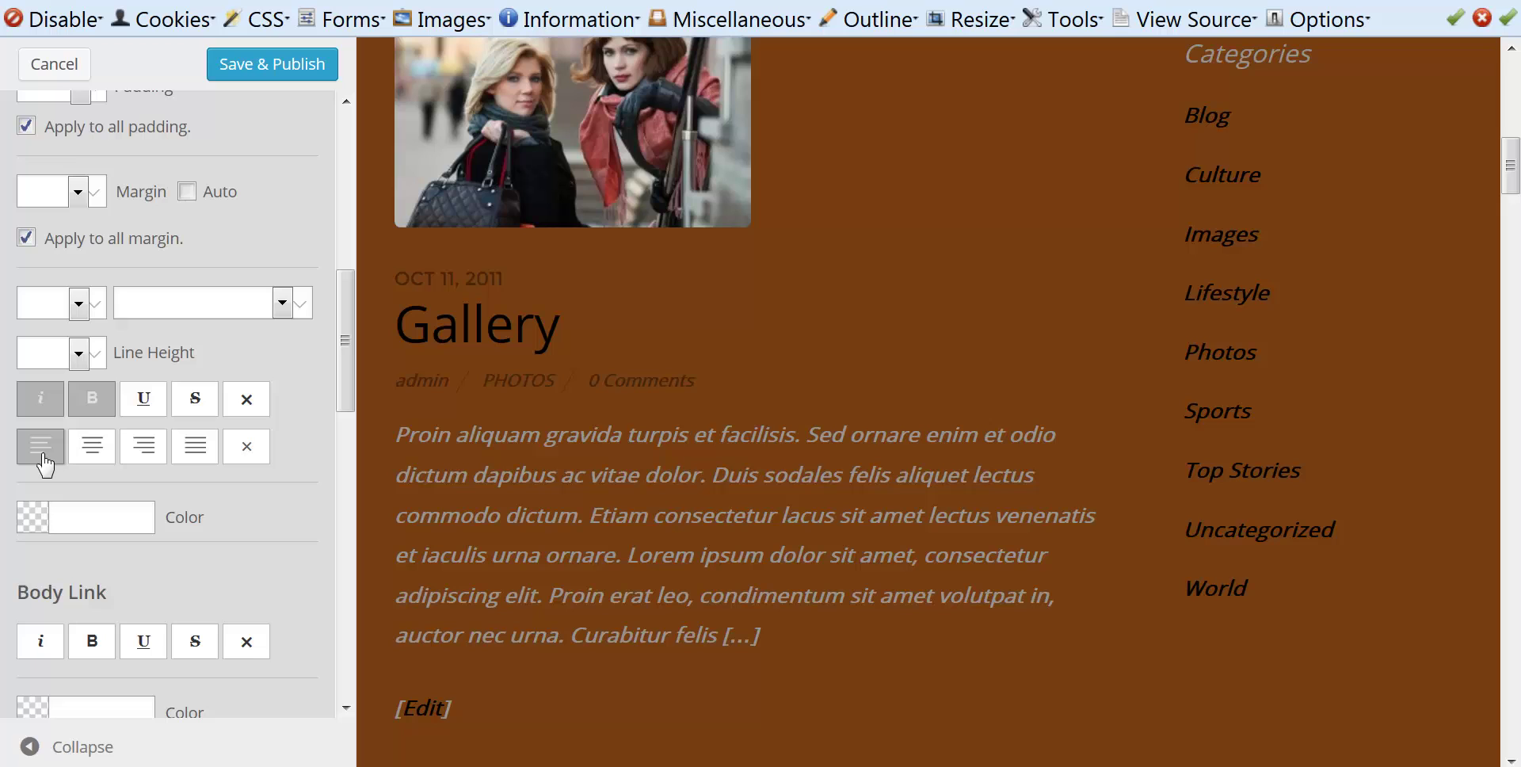
{"action": "left_click", "coordinate": [94, 453]}
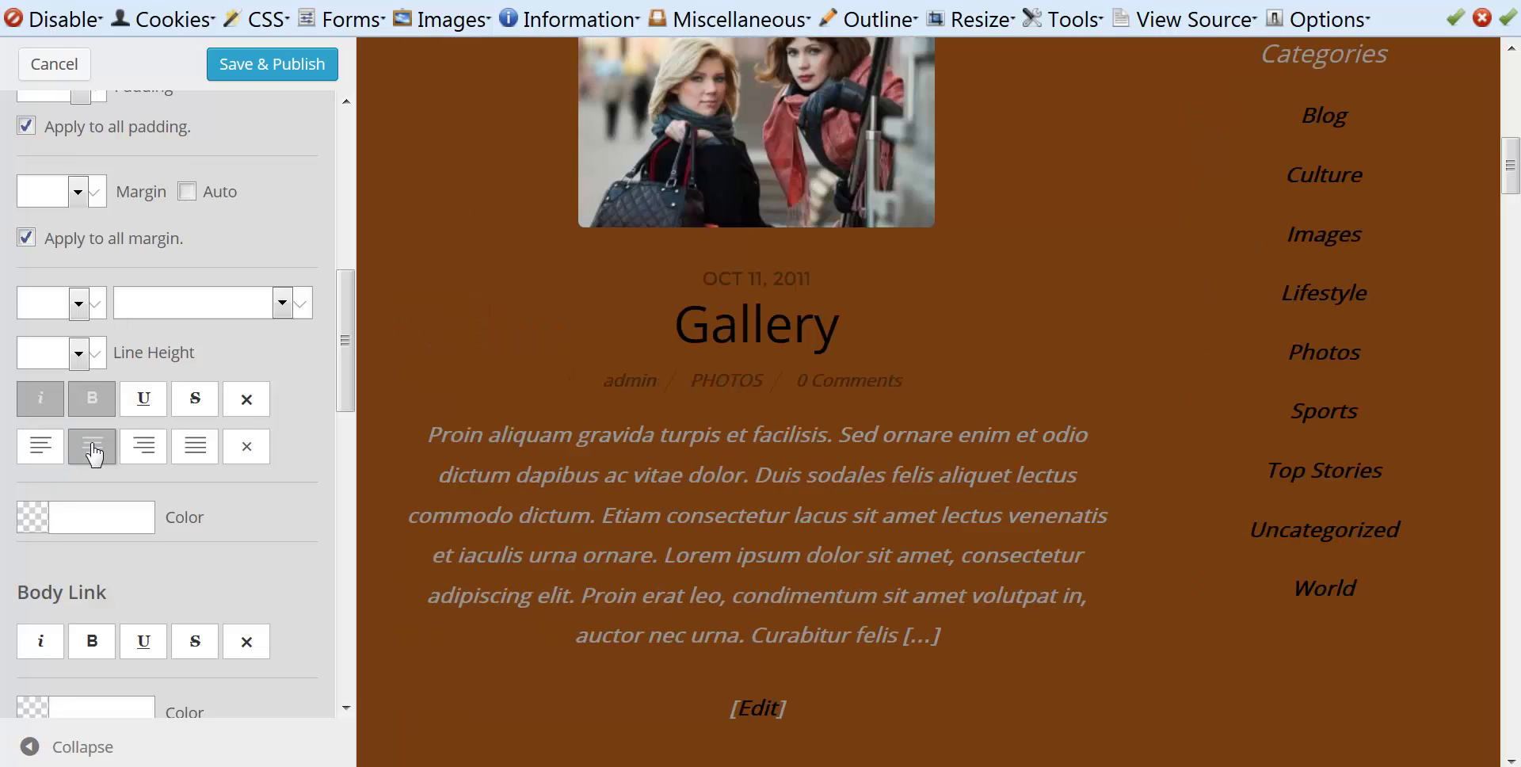
{"action": "left_click", "coordinate": [143, 456]}
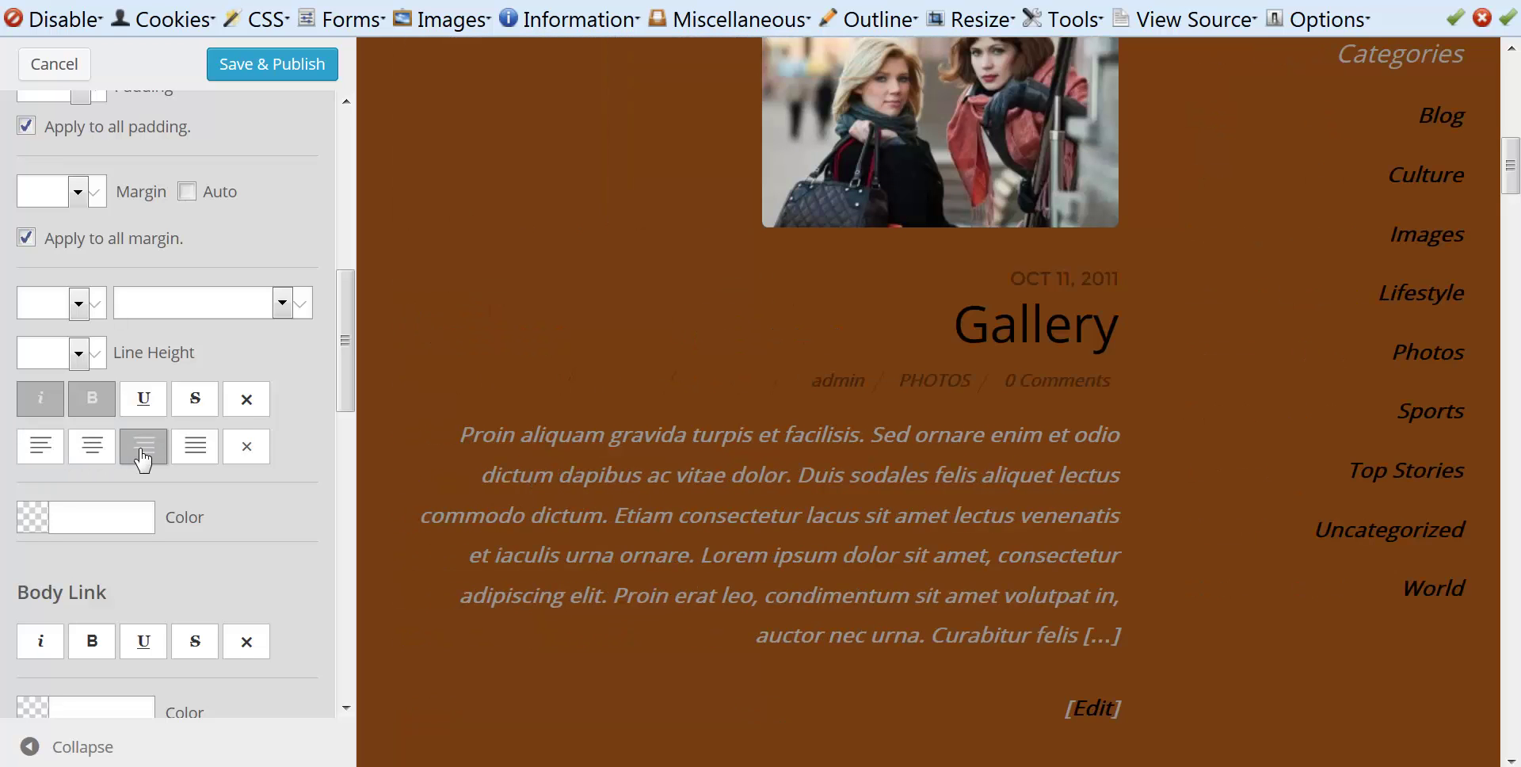
{"action": "left_click", "coordinate": [195, 450]}
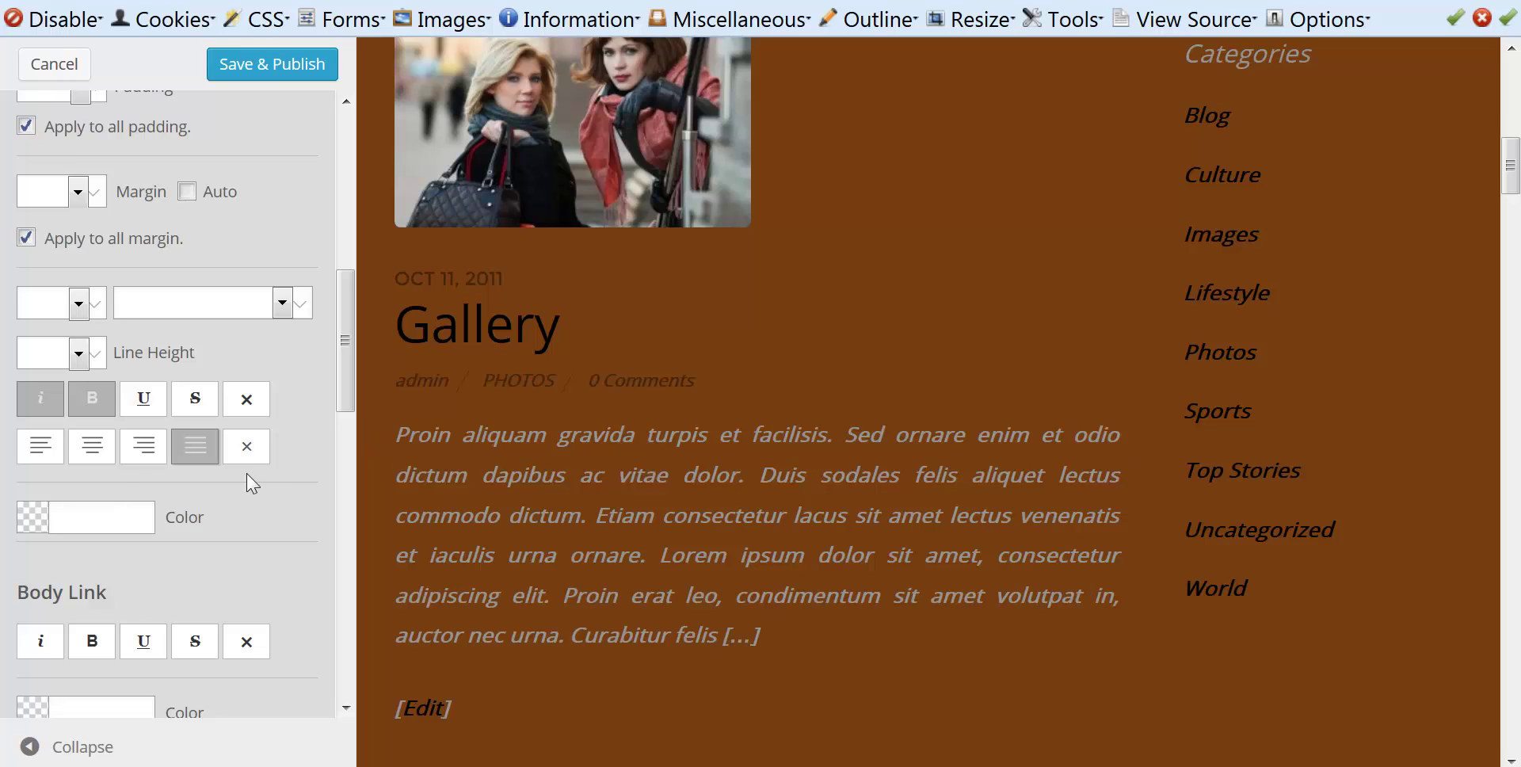
{"action": "left_click", "coordinate": [246, 448]}
{"action": "left_click", "coordinate": [247, 400]}
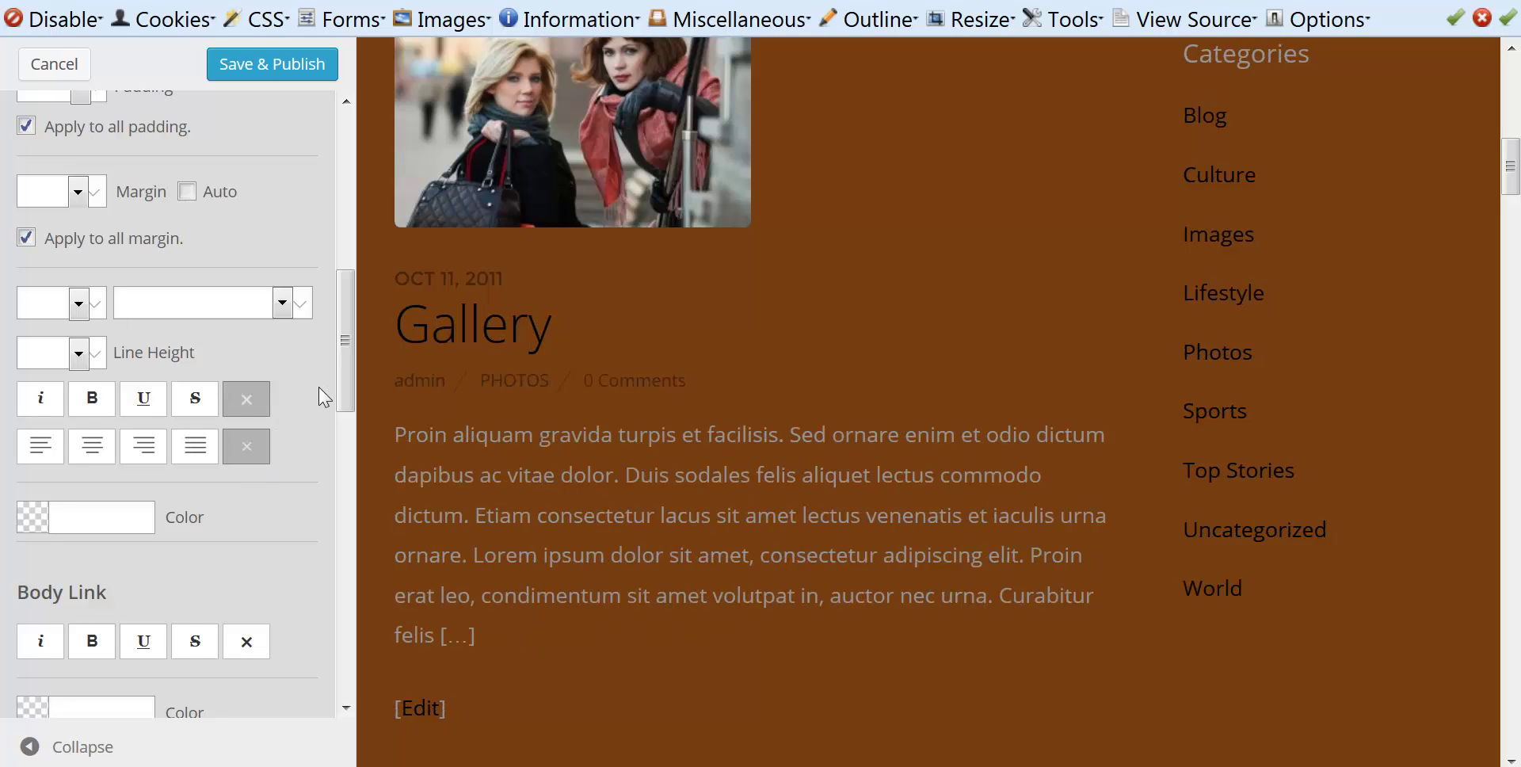
Set the Body text colour to near-black #030000
{"action": "scroll", "coordinate": [318, 387], "scroll_direction": "down", "scroll_amount": 3}
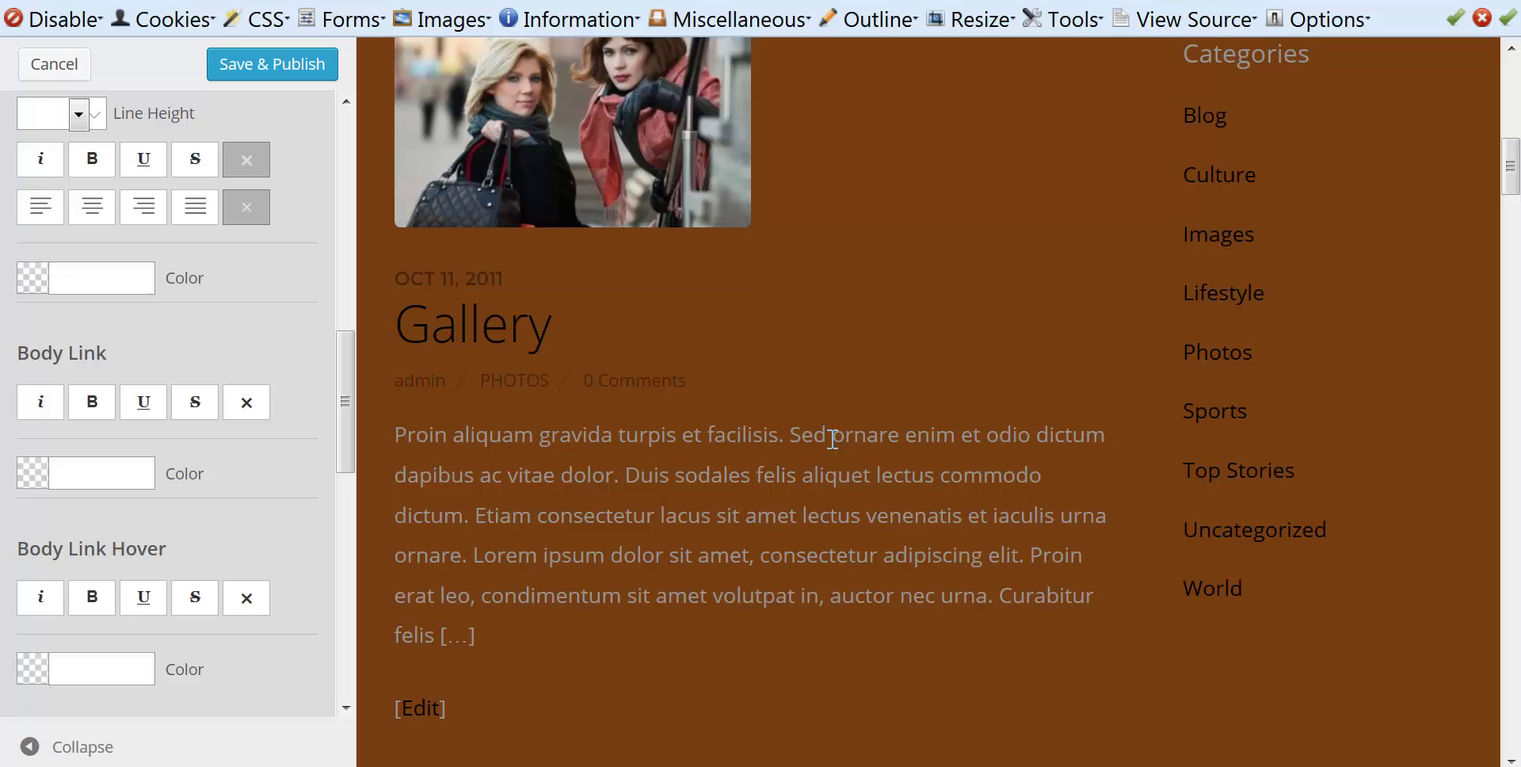
{"action": "left_click_drag", "start_coordinate": [833, 439], "coordinate": [589, 439]}
{"action": "left_click", "coordinate": [973, 667]}
{"action": "left_click", "coordinate": [35, 285]}
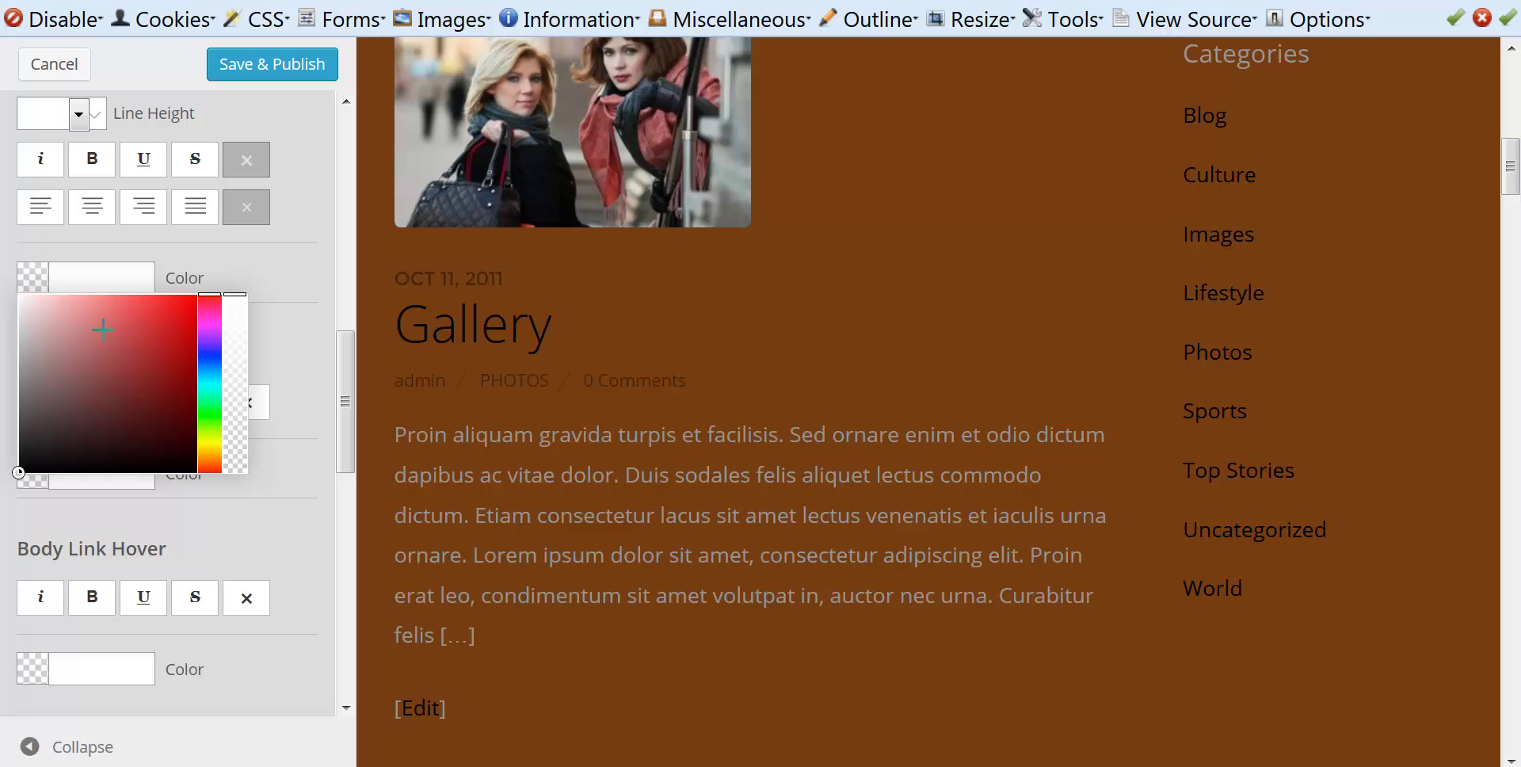
{"action": "left_click_drag", "start_coordinate": [160, 342], "coordinate": [202, 474]}
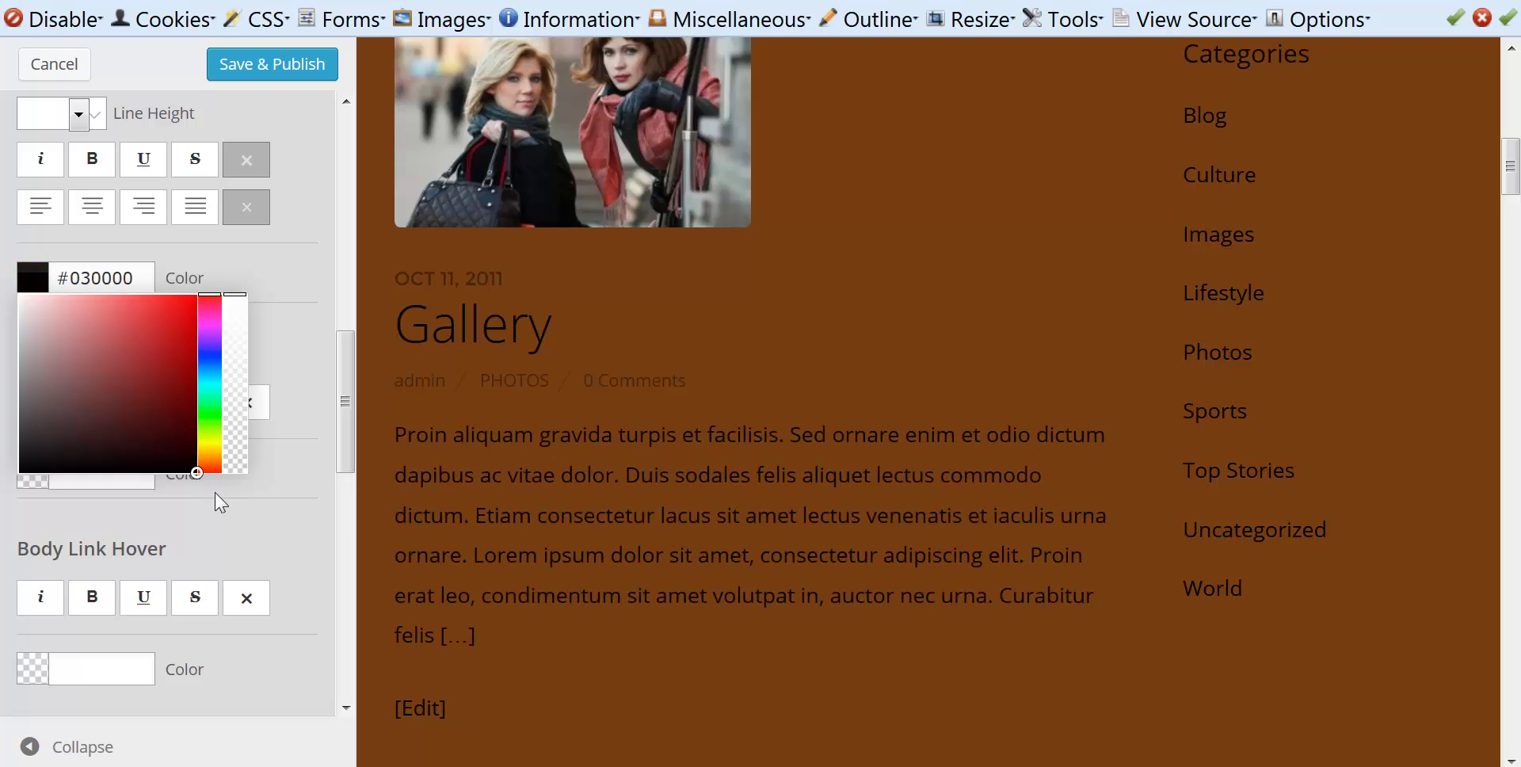
{"action": "left_click", "coordinate": [293, 440]}
{"action": "scroll", "coordinate": [293, 439], "scroll_direction": "down", "scroll_amount": 1}
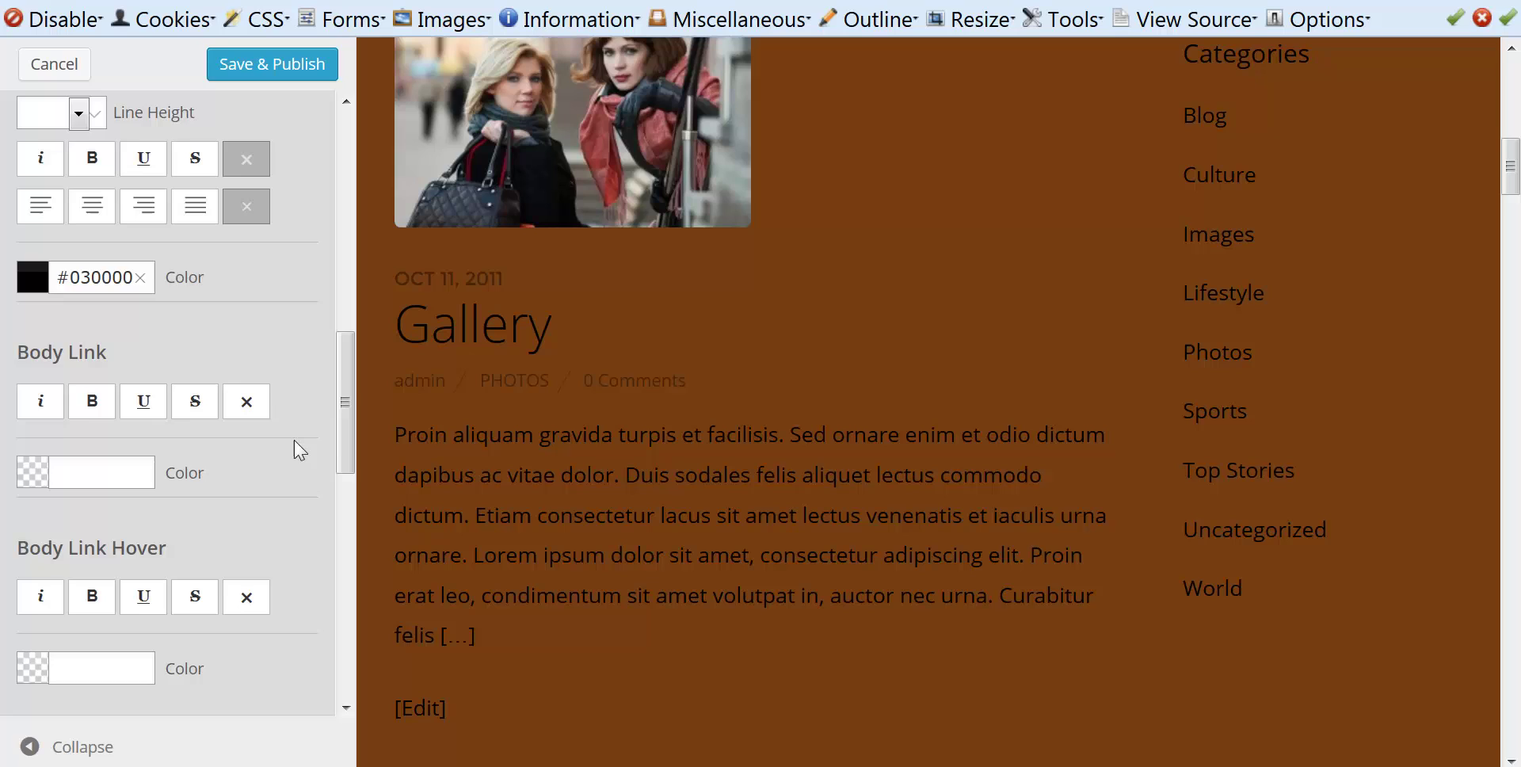
{"action": "scroll", "coordinate": [294, 442], "scroll_direction": "down", "scroll_amount": 3}
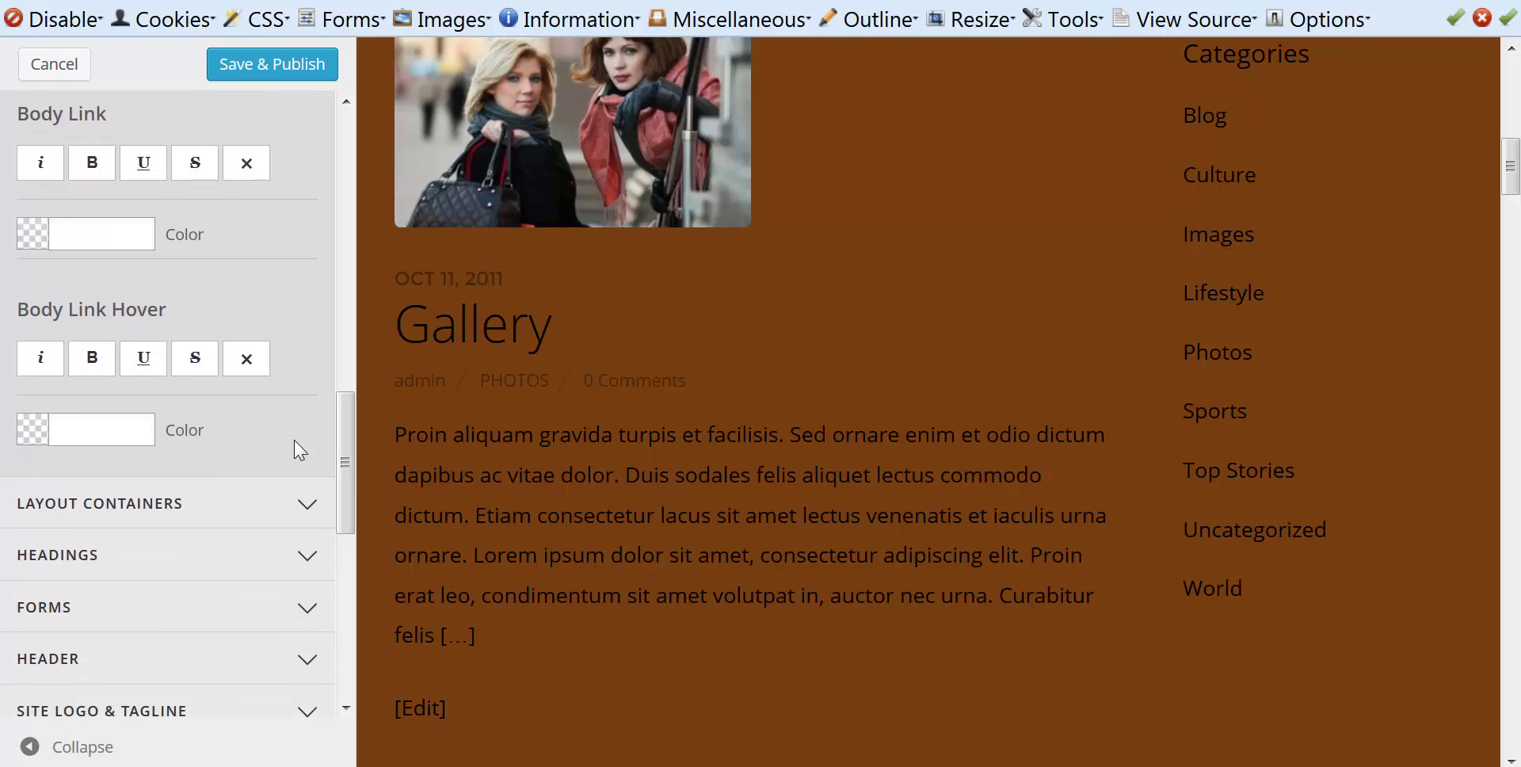
{"action": "scroll", "coordinate": [176, 497], "scroll_direction": "down", "scroll_amount": 2}
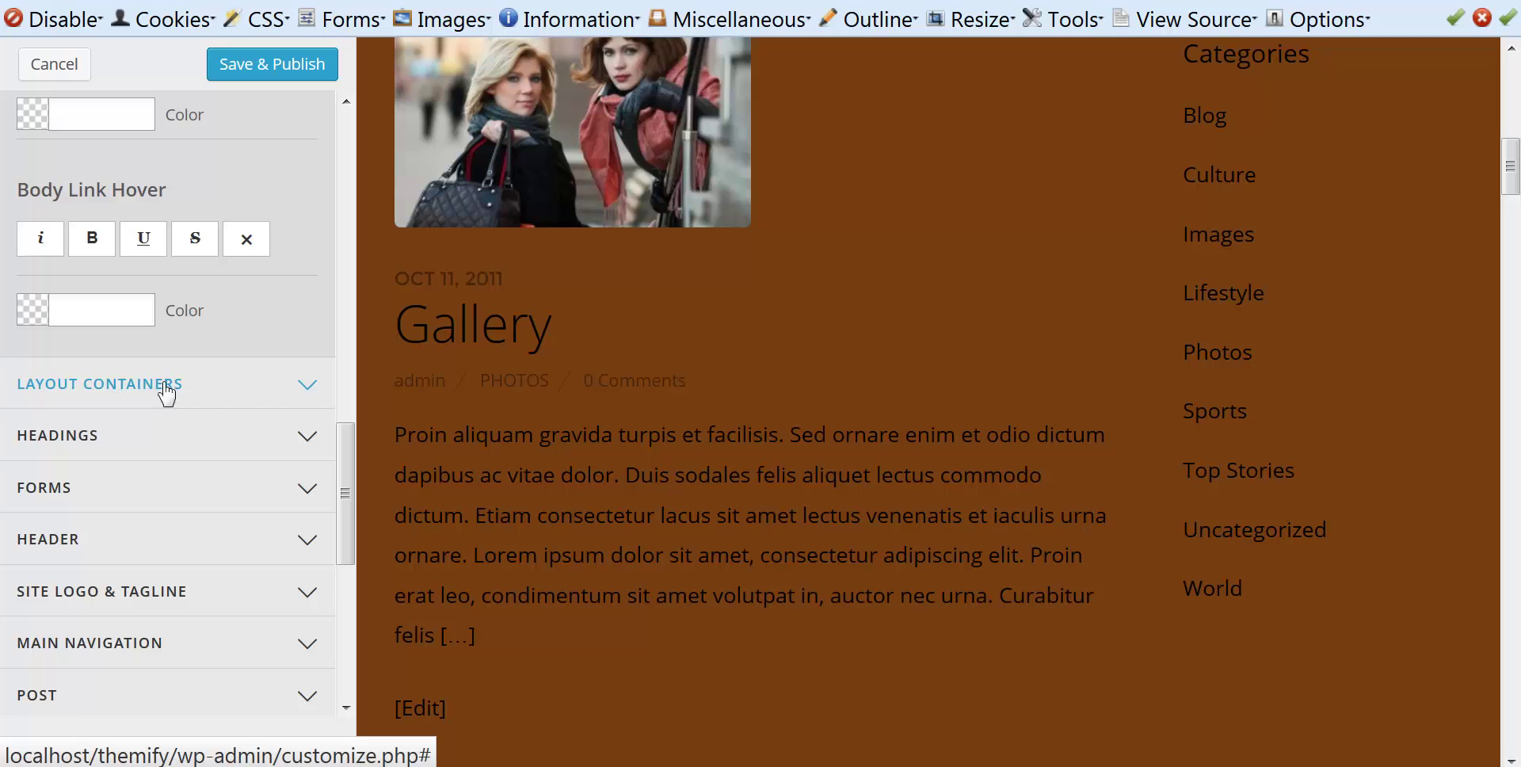
Expand Layout Containers and set the Page Wrap background colour to olive #826e0c
{"action": "left_click", "coordinate": [201, 398]}
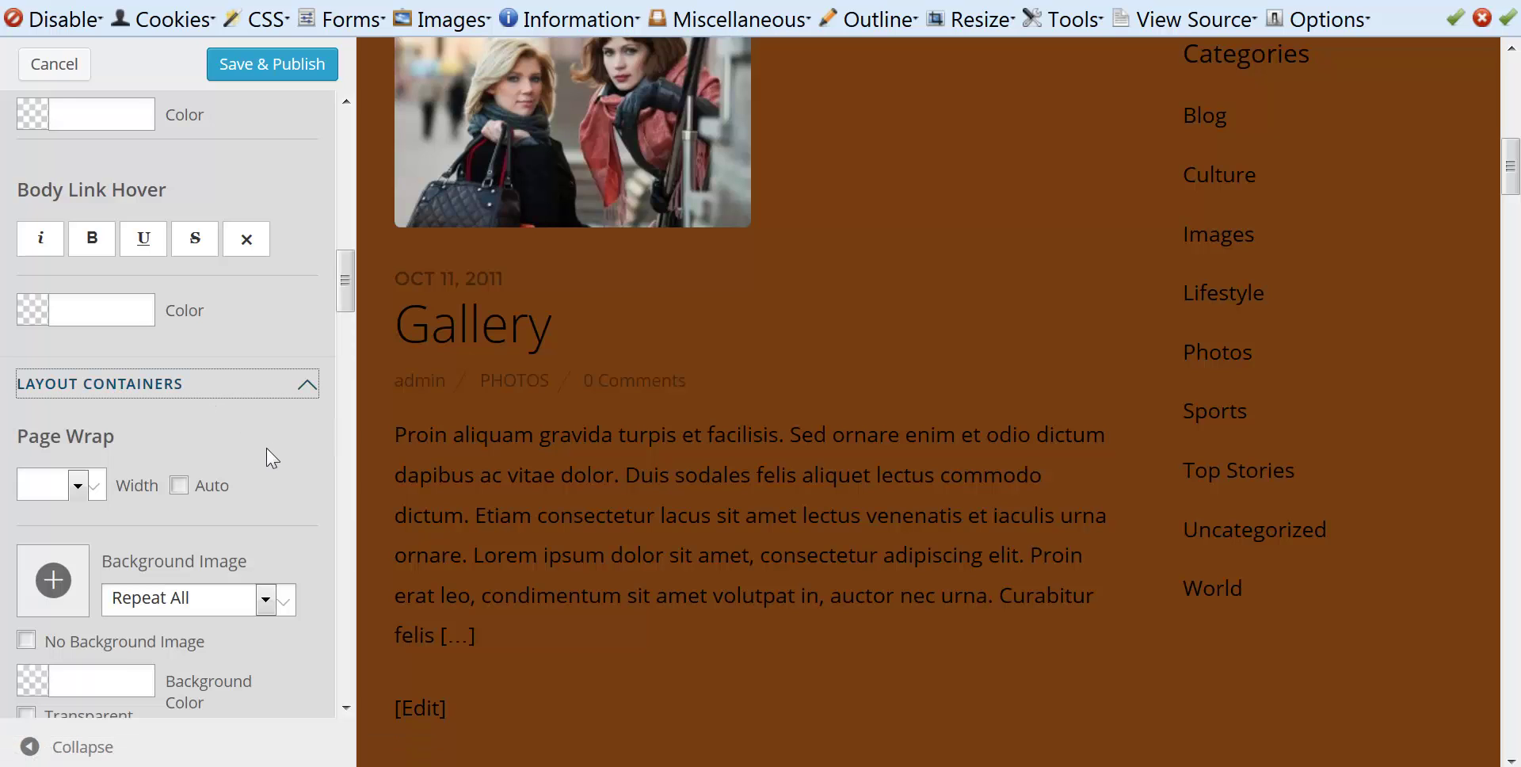
{"action": "scroll", "coordinate": [282, 435], "scroll_direction": "down", "scroll_amount": 3}
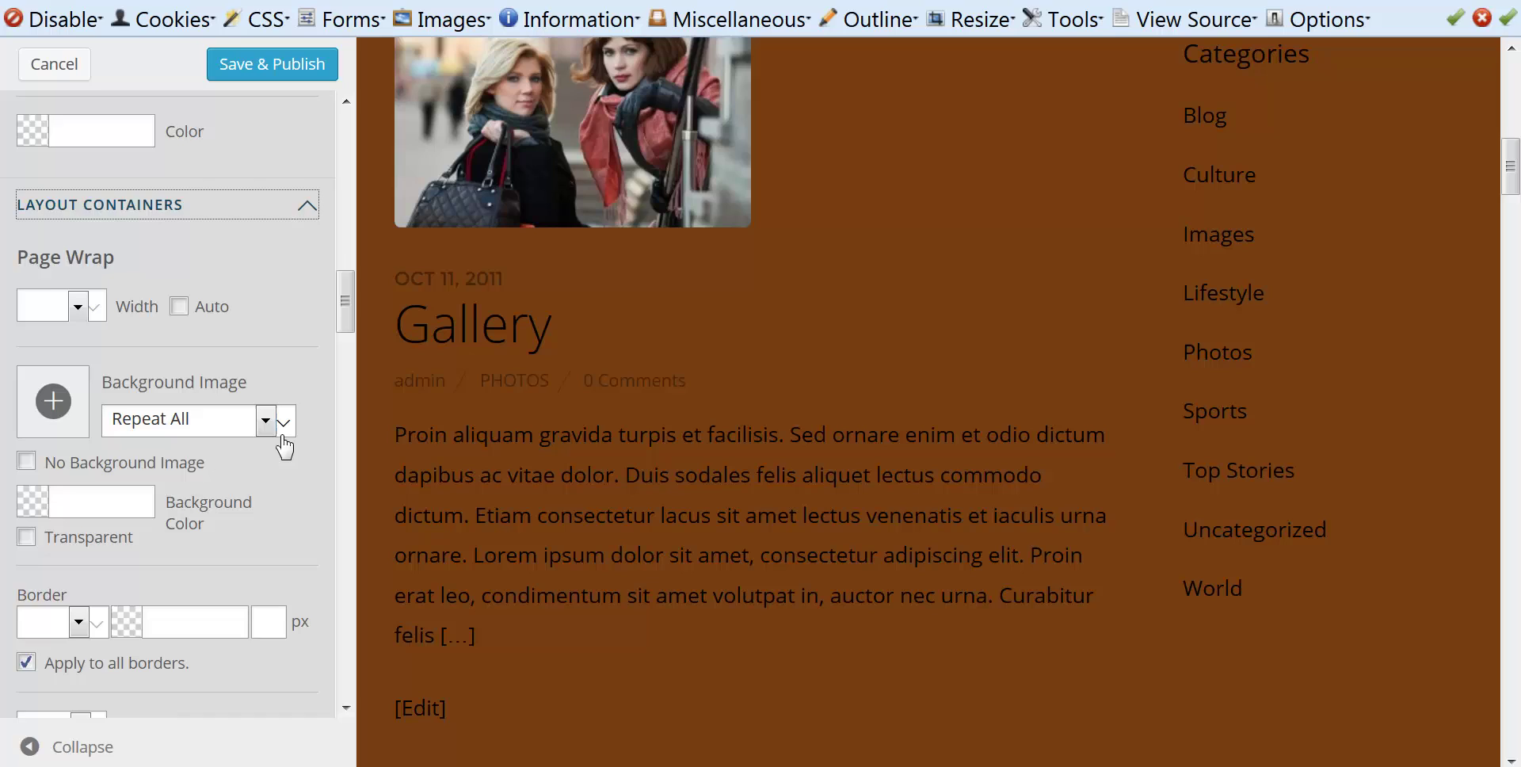
{"action": "scroll", "coordinate": [283, 436], "scroll_direction": "down", "scroll_amount": 1}
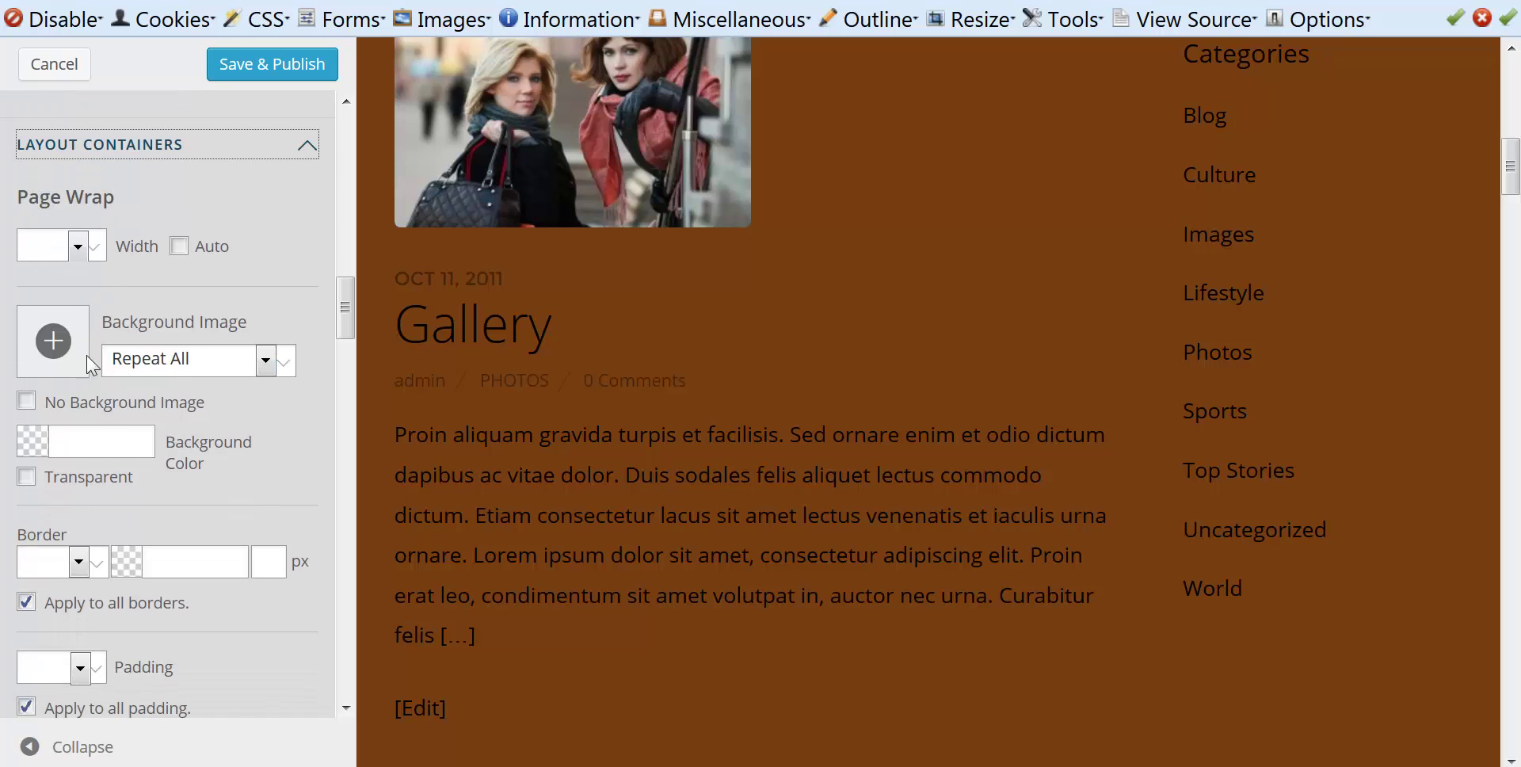
{"action": "left_click", "coordinate": [35, 440]}
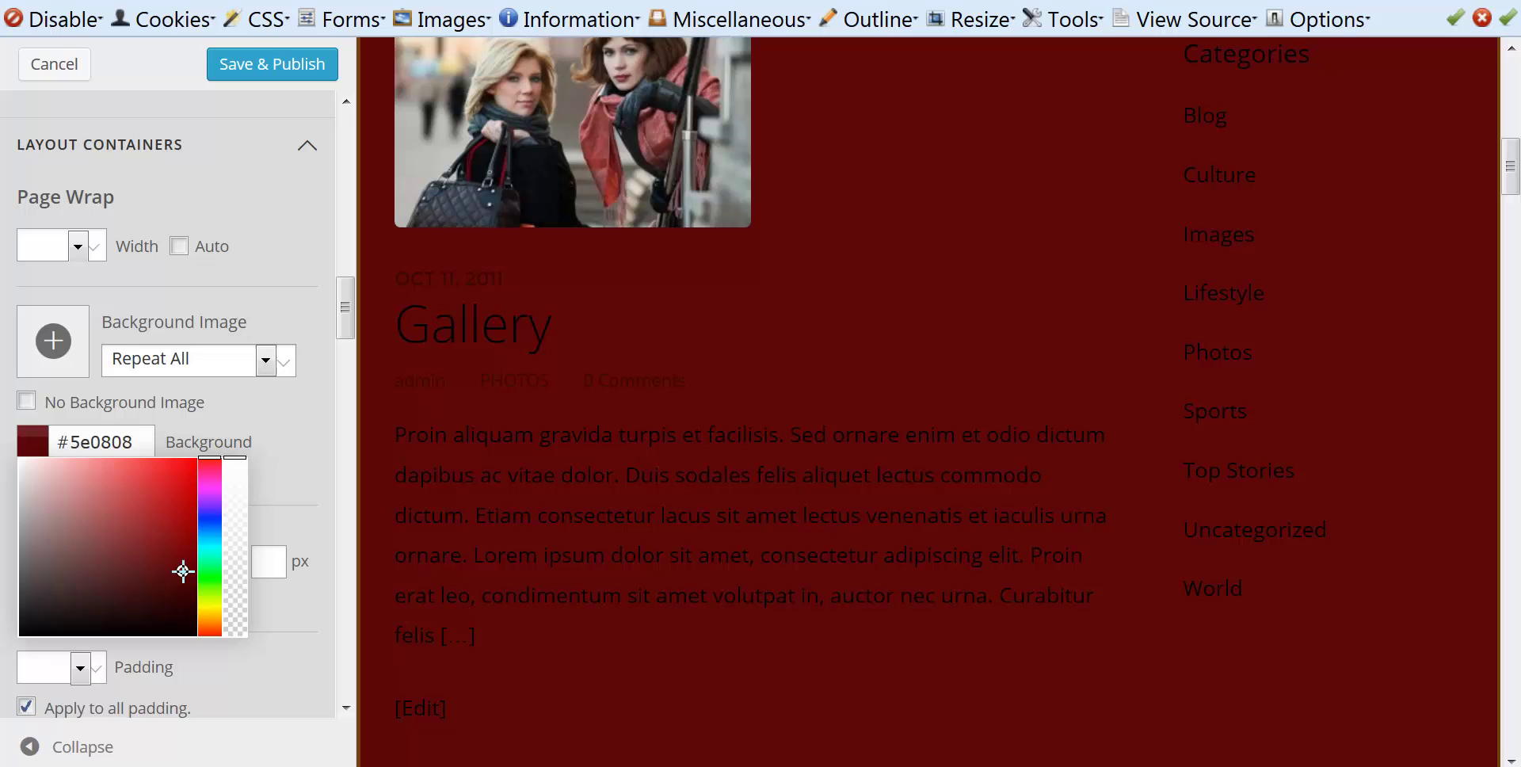
{"action": "mouse_move", "coordinate": [208, 625]}
{"action": "left_mouse_down"}
{"action": "mouse_move", "coordinate": [168, 553]}
{"action": "mouse_move", "coordinate": [179, 527]}
{"action": "mouse_move", "coordinate": [182, 546]}
{"action": "left_mouse_up"}
{"action": "scroll", "coordinate": [1134, 235], "scroll_direction": "up", "scroll_amount": 10}
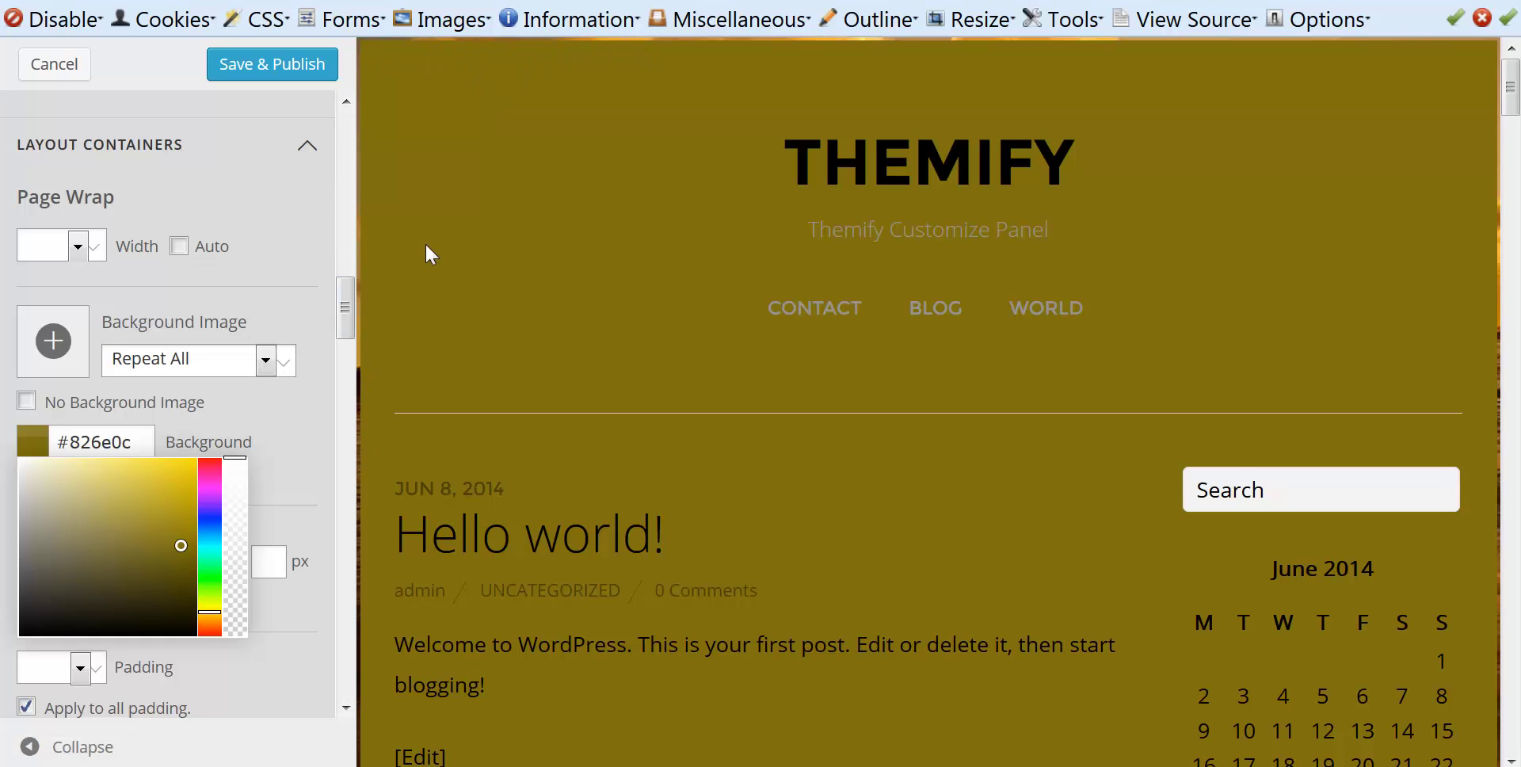
{"action": "left_click", "coordinate": [299, 473]}
Set the Page Wrap margin to 15 so the background image shows around it
{"action": "scroll", "coordinate": [298, 463], "scroll_direction": "down", "scroll_amount": 3}
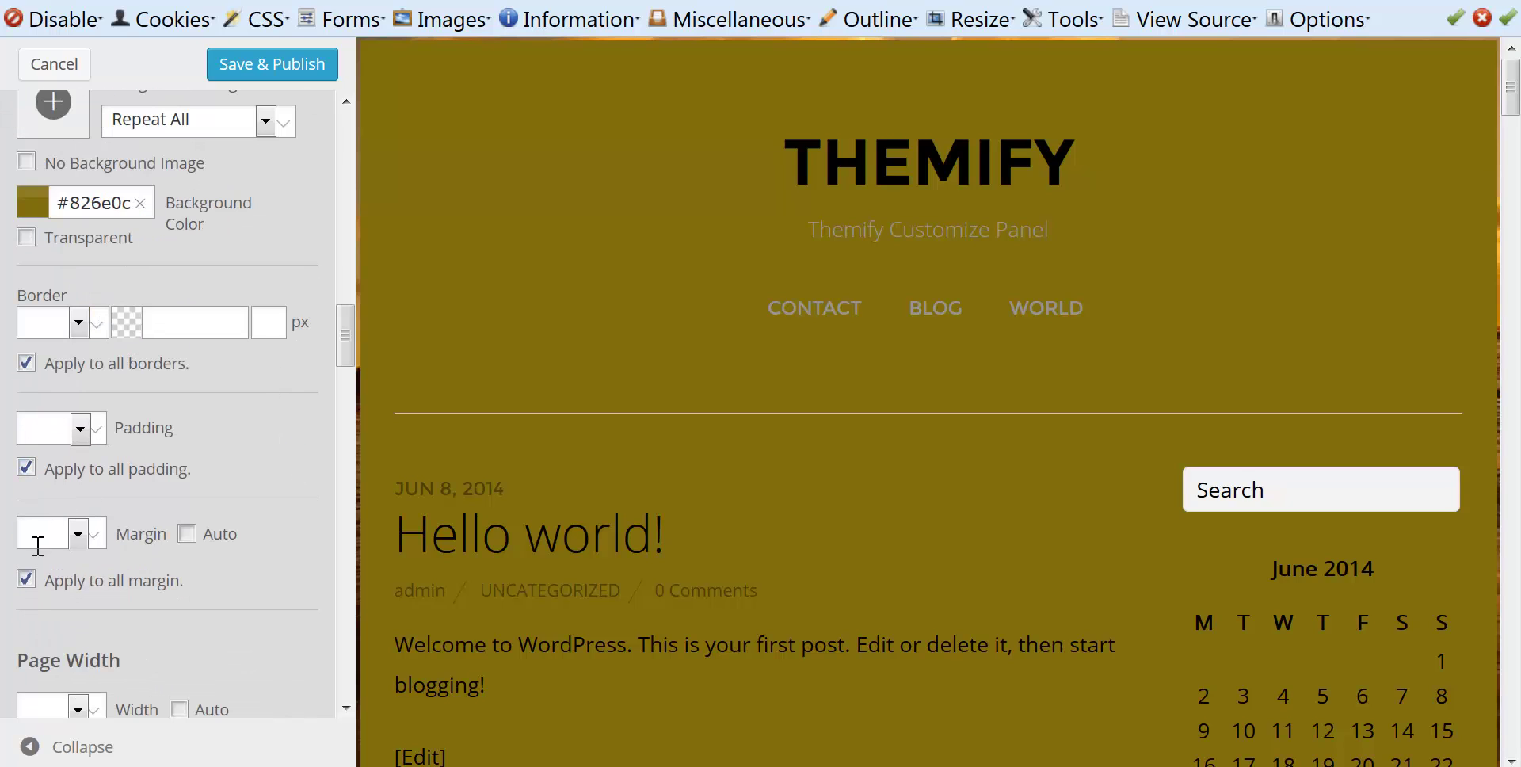
{"action": "left_click", "coordinate": [33, 537]}
{"action": "type", "text": "15"}
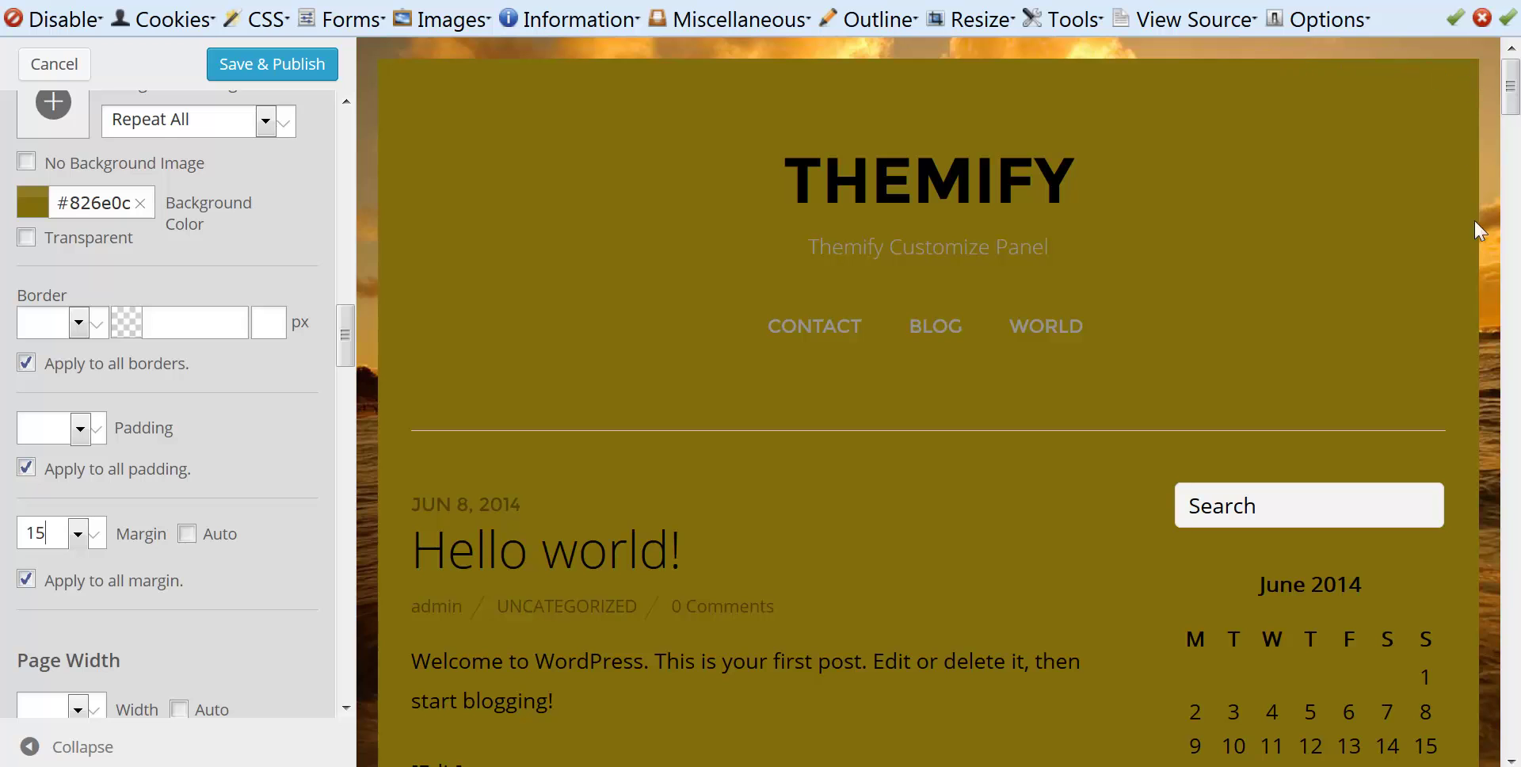
{"action": "scroll", "coordinate": [1379, 620], "scroll_direction": "down", "scroll_amount": 2}
{"action": "scroll", "coordinate": [1383, 628], "scroll_direction": "down", "scroll_amount": 15}
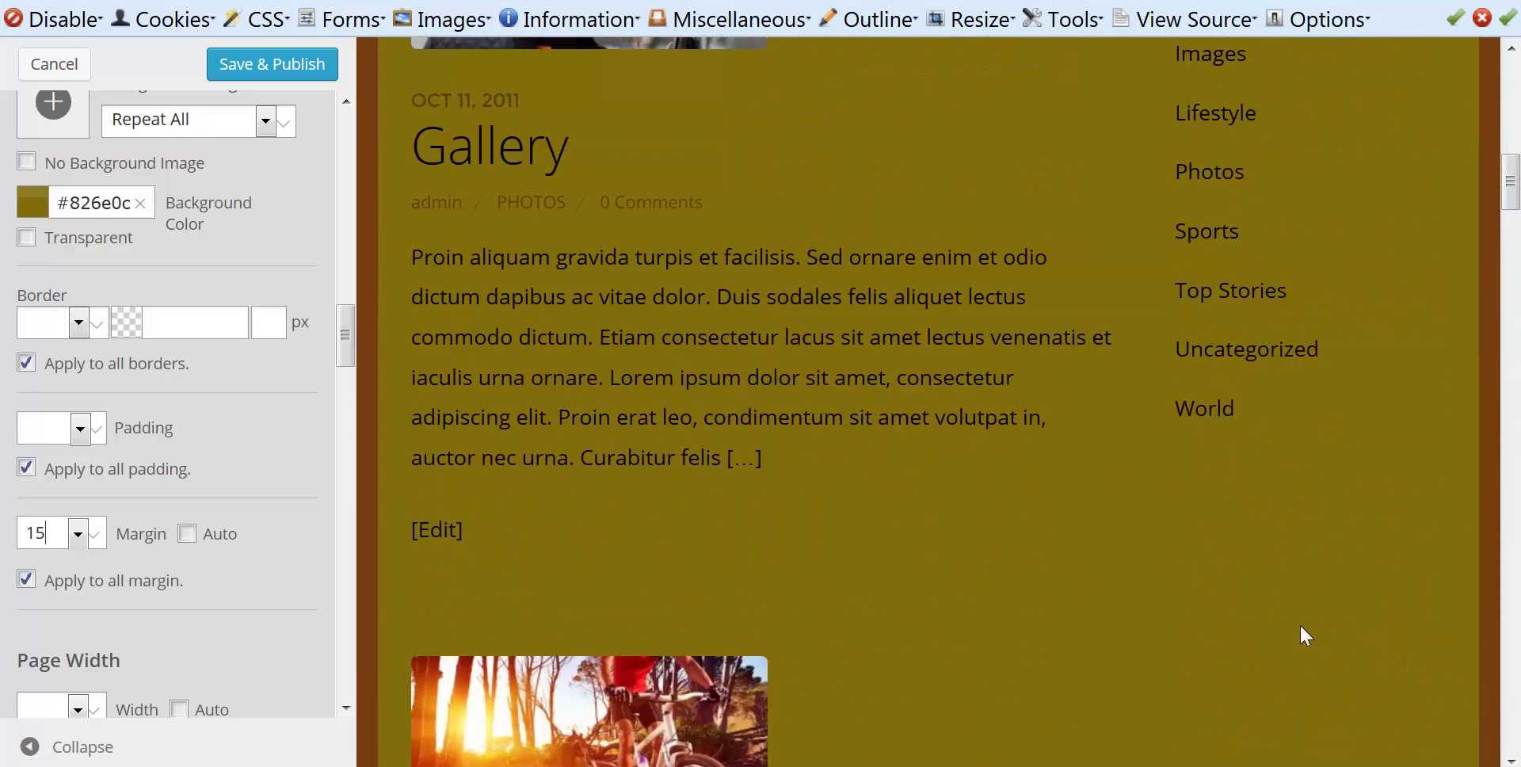
{"action": "scroll", "coordinate": [901, 254], "scroll_direction": "up", "scroll_amount": 17}
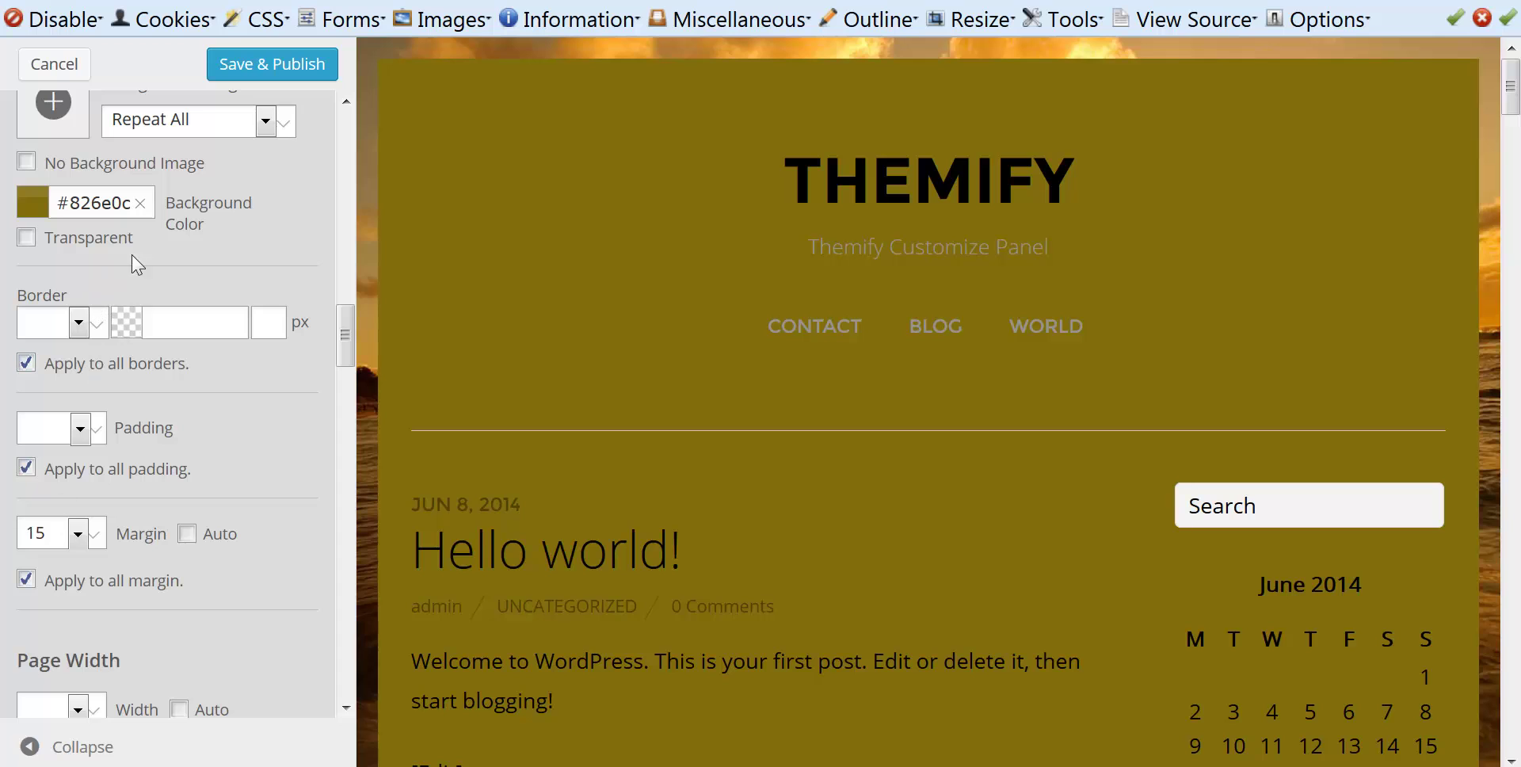
Clear the Page Wrap background colour and set a media library photo as its background image
{"action": "scroll", "coordinate": [188, 250], "scroll_direction": "up", "scroll_amount": 3}
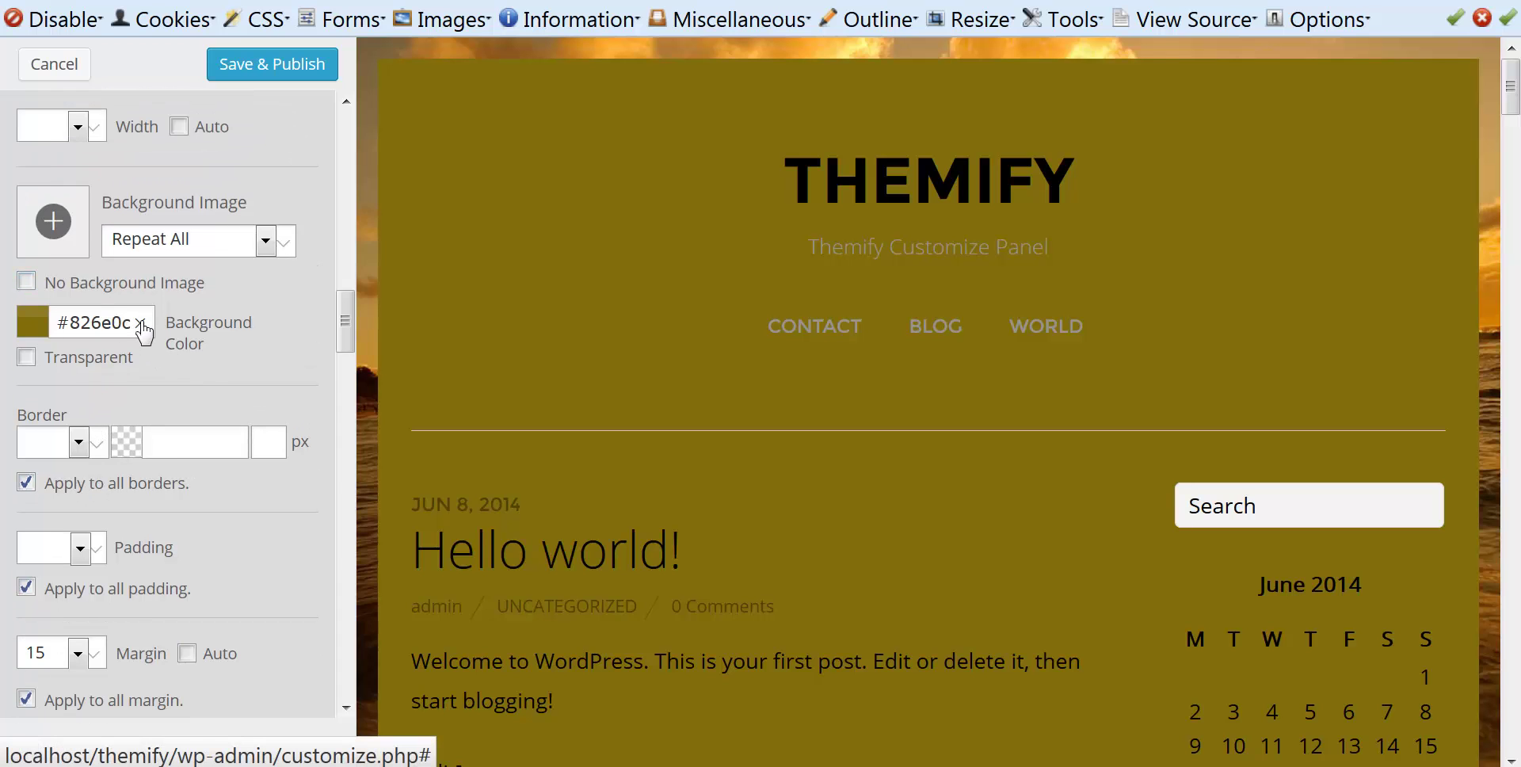
{"action": "left_click", "coordinate": [142, 332]}
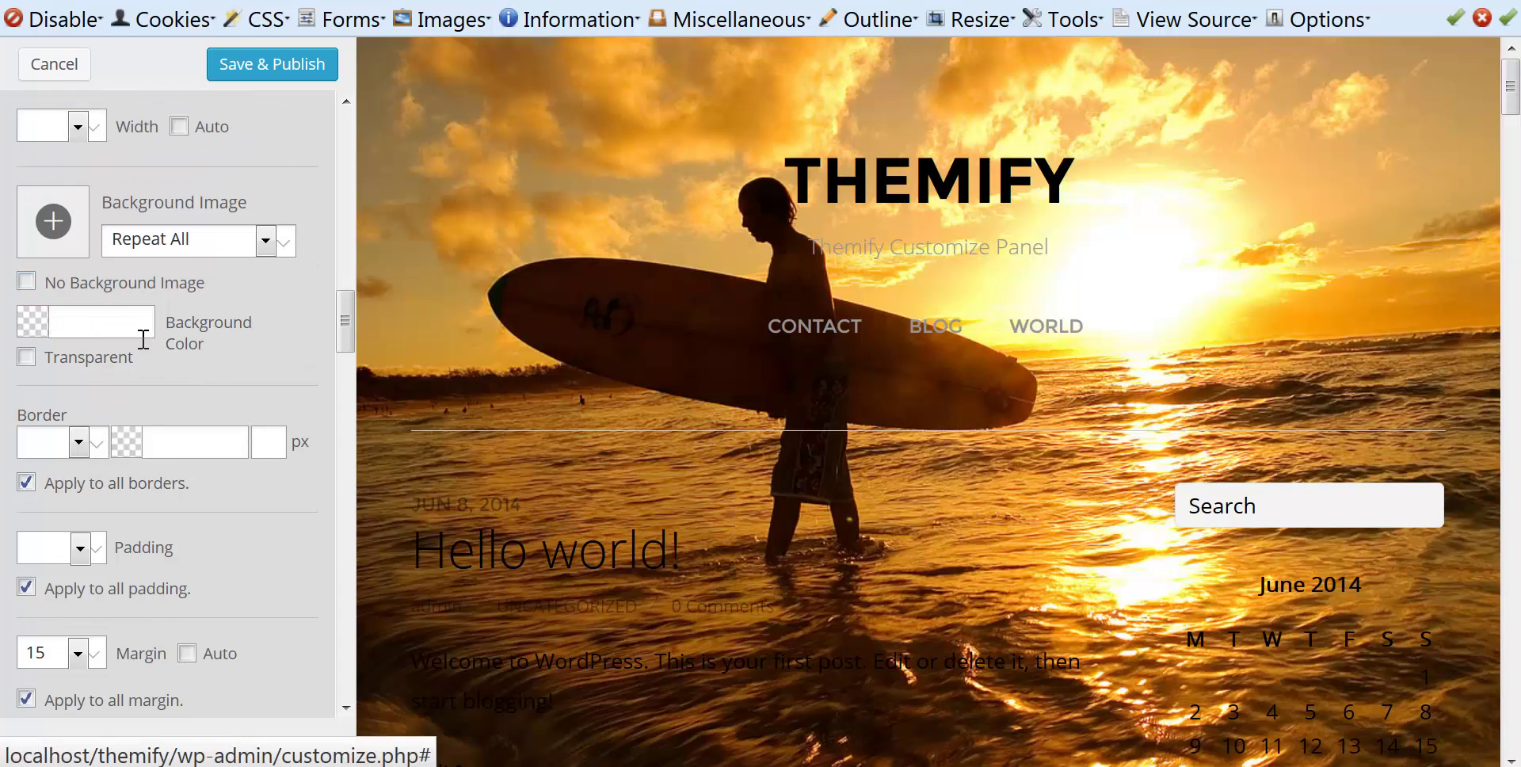
{"action": "left_click", "coordinate": [54, 226]}
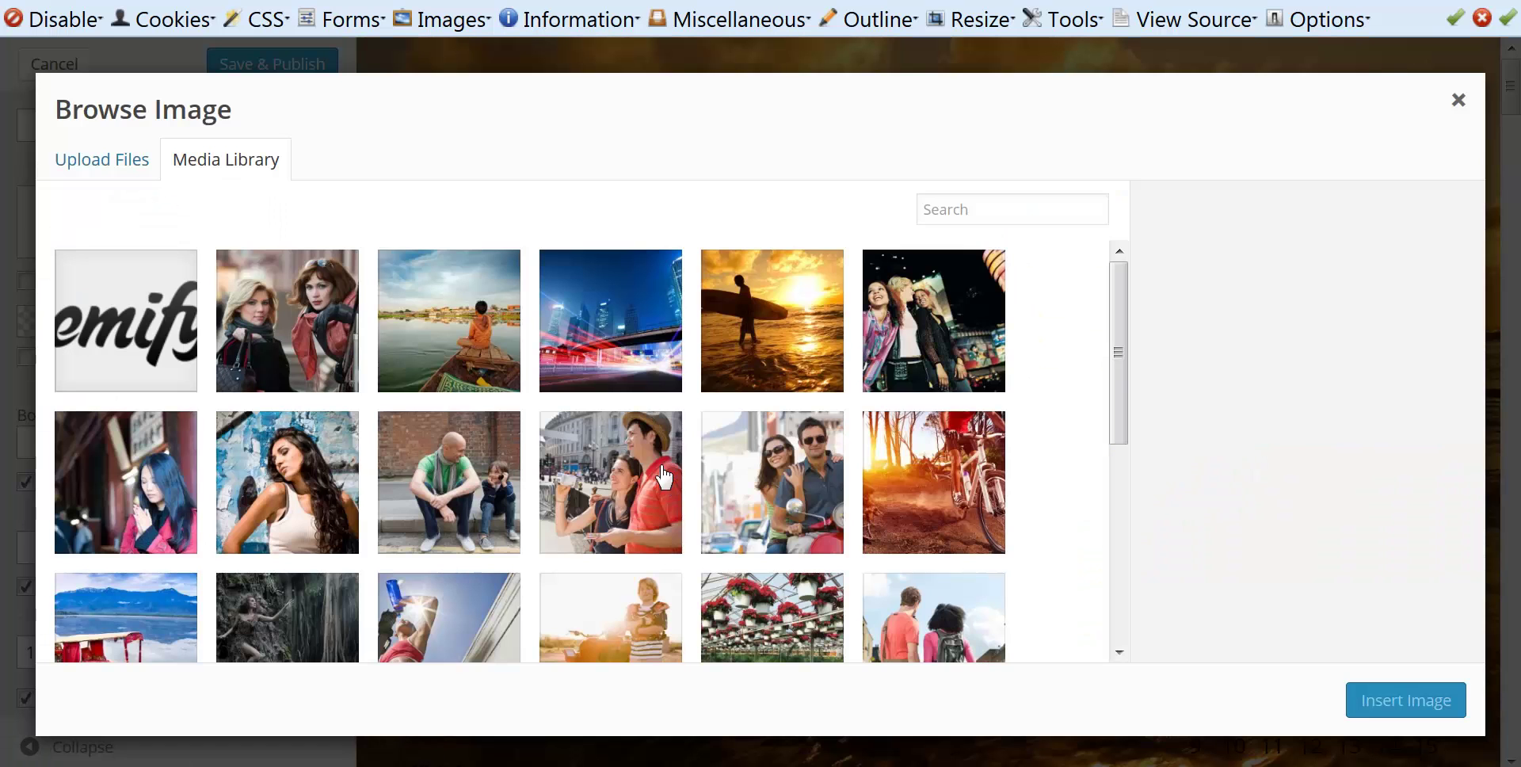
{"action": "left_click", "coordinate": [617, 495]}
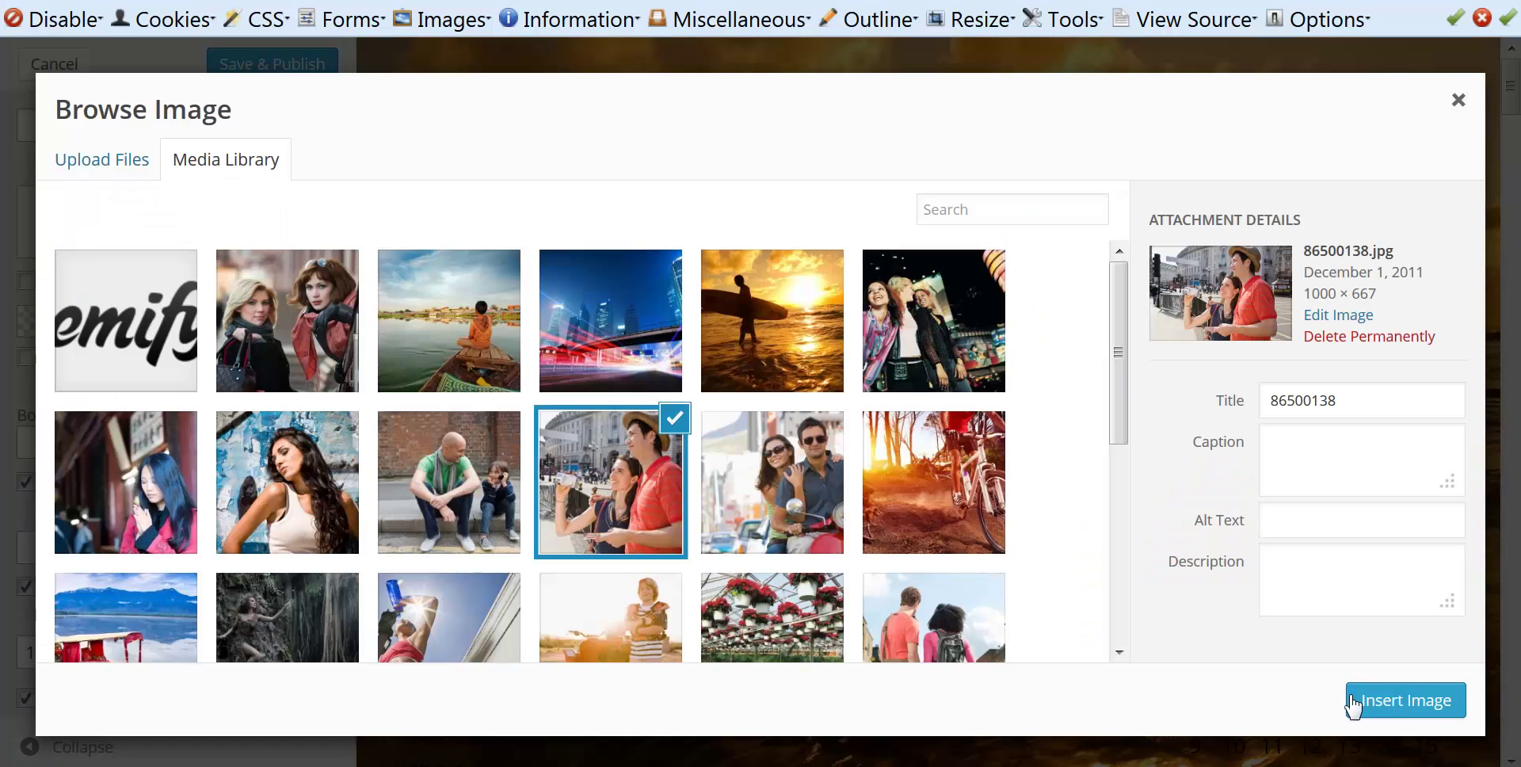
{"action": "left_click", "coordinate": [1392, 706]}
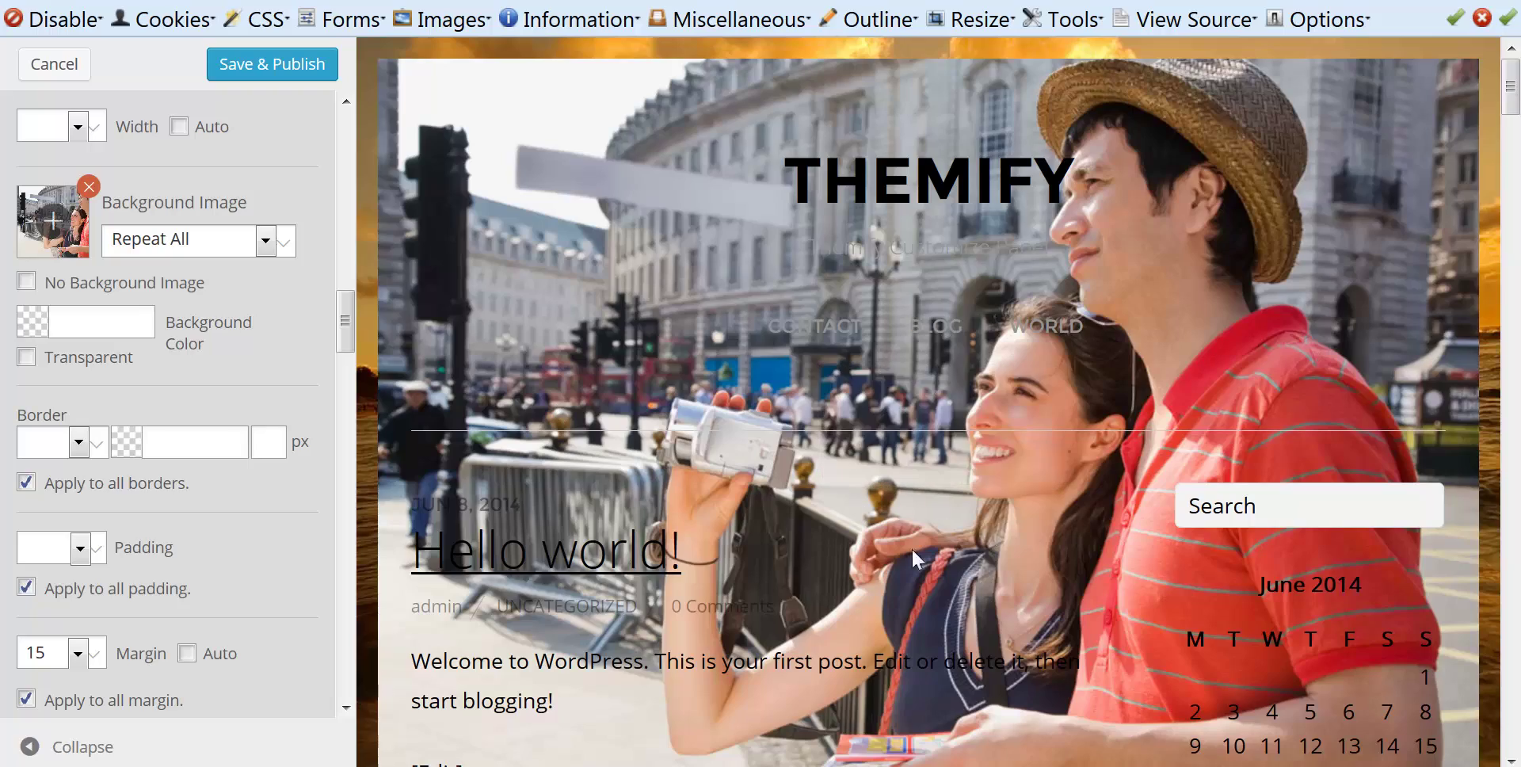
Set the Page Wrap background image to No Repeat, then remove the photo
{"action": "scroll", "coordinate": [987, 514], "scroll_direction": "down", "scroll_amount": 10}
{"action": "scroll", "coordinate": [987, 515], "scroll_direction": "up", "scroll_amount": 10}
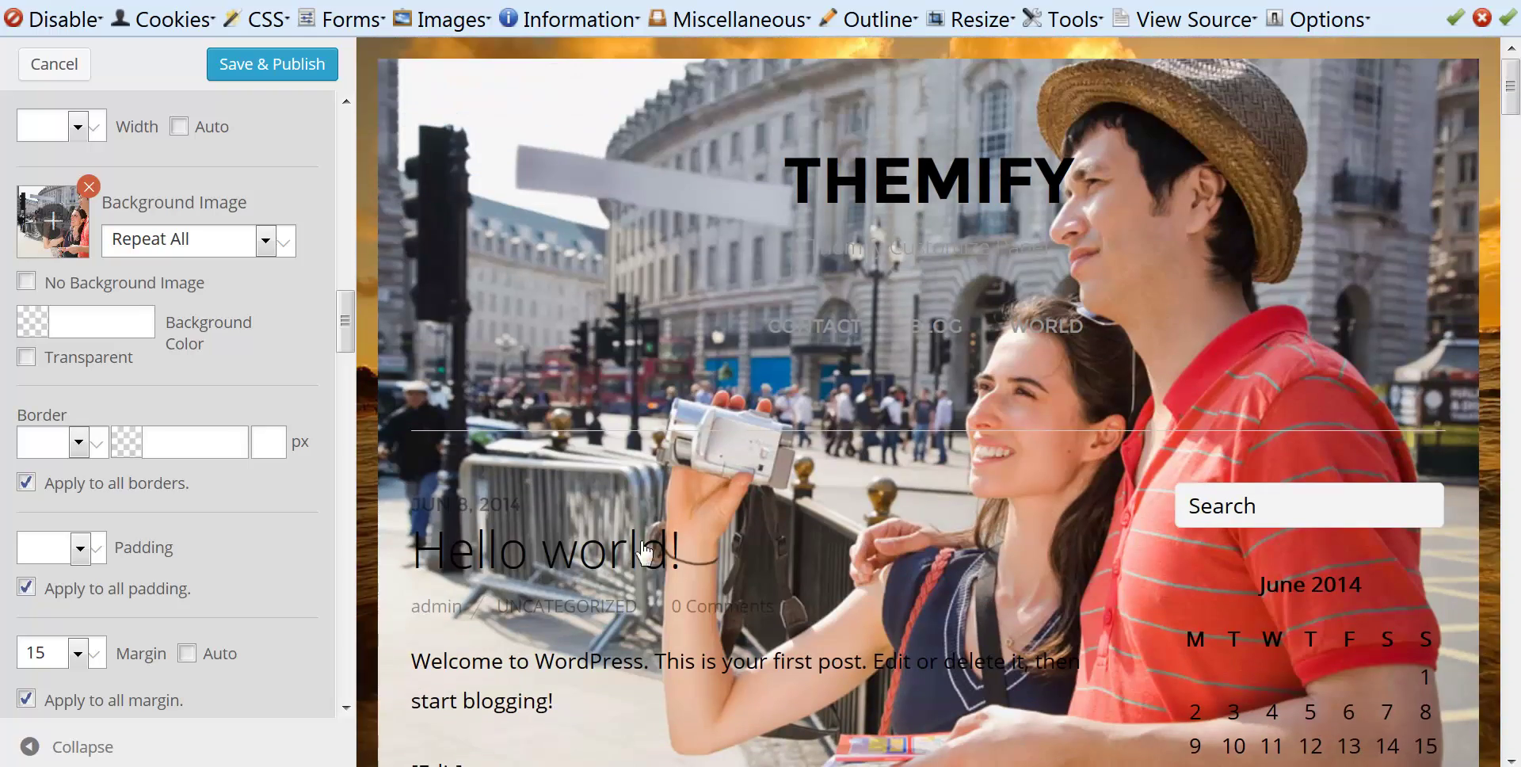
{"action": "left_click", "coordinate": [266, 240]}
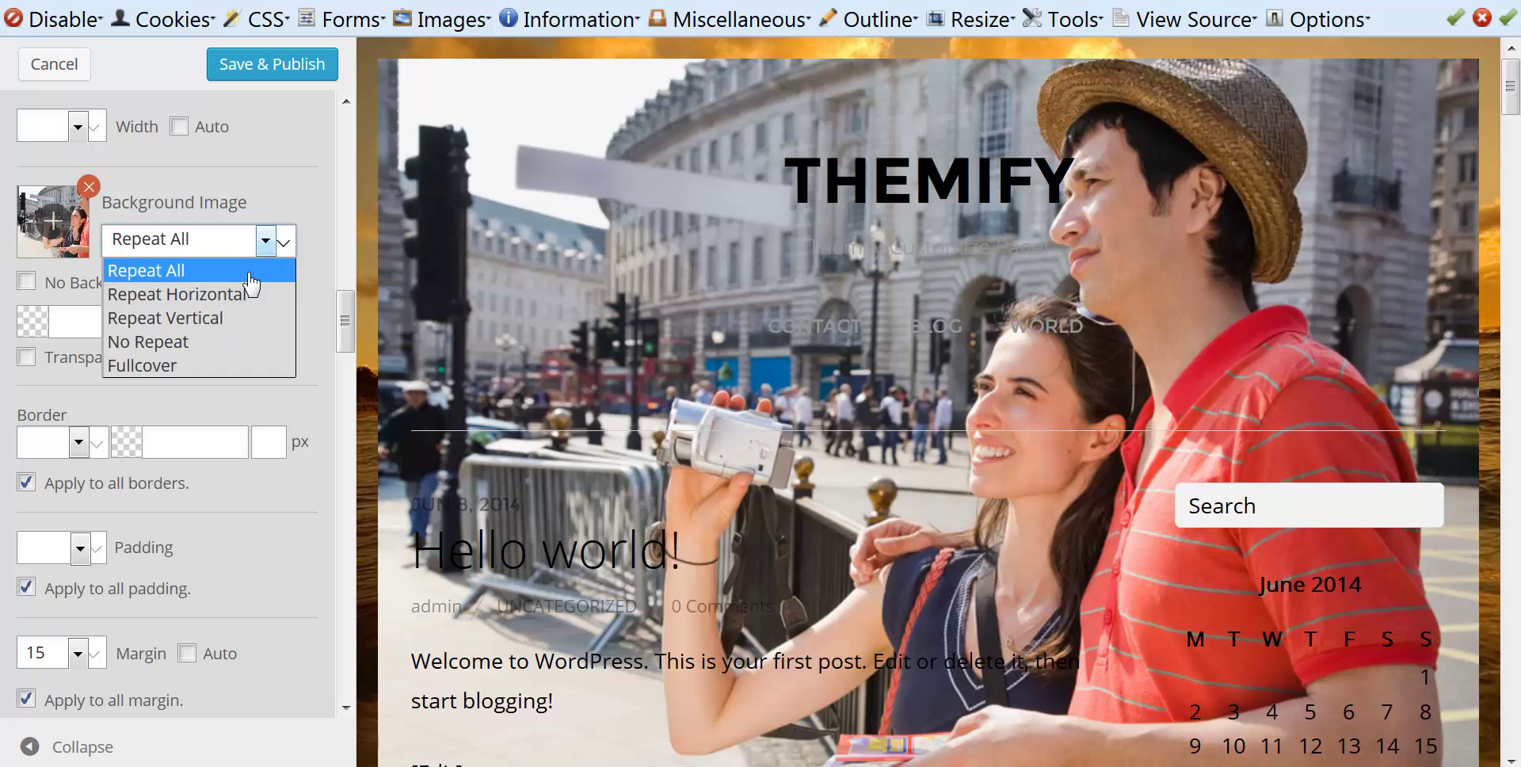
{"action": "left_click", "coordinate": [166, 343]}
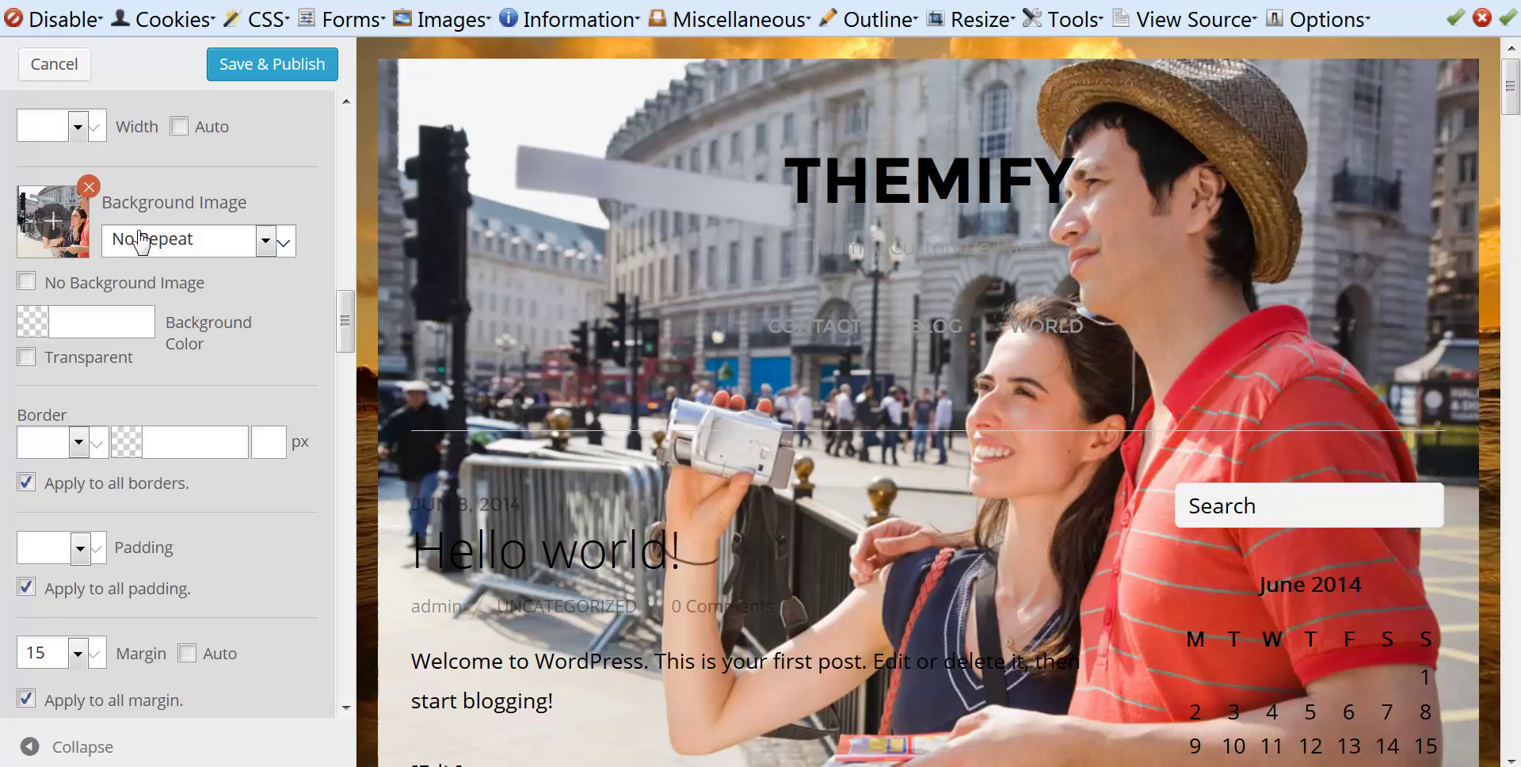
{"action": "left_click", "coordinate": [89, 188]}
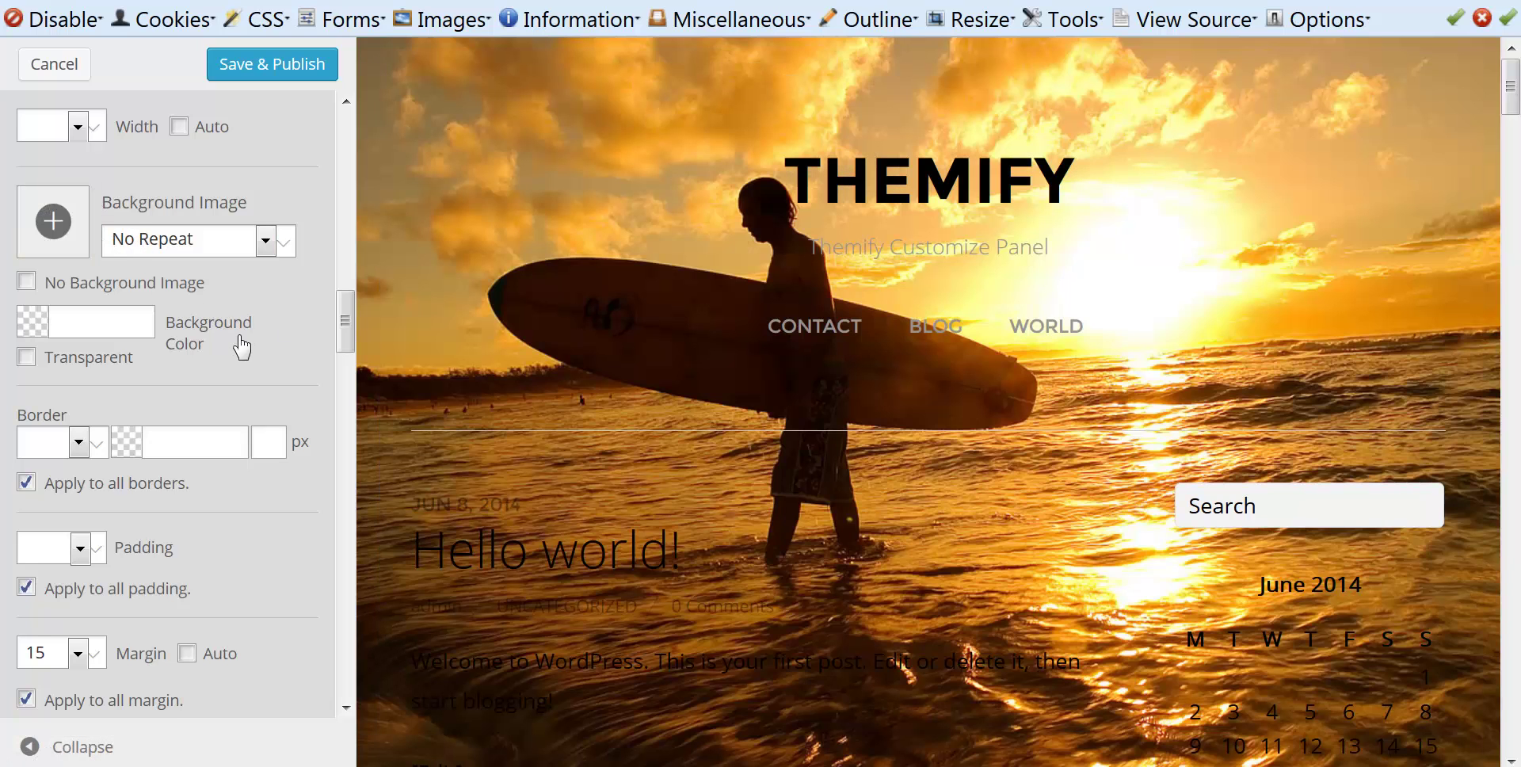
Set the Middle Container background colour to brown #825a2a
{"action": "scroll", "coordinate": [260, 315], "scroll_direction": "down", "scroll_amount": 3}
{"action": "scroll", "coordinate": [263, 314], "scroll_direction": "up", "scroll_amount": 4}
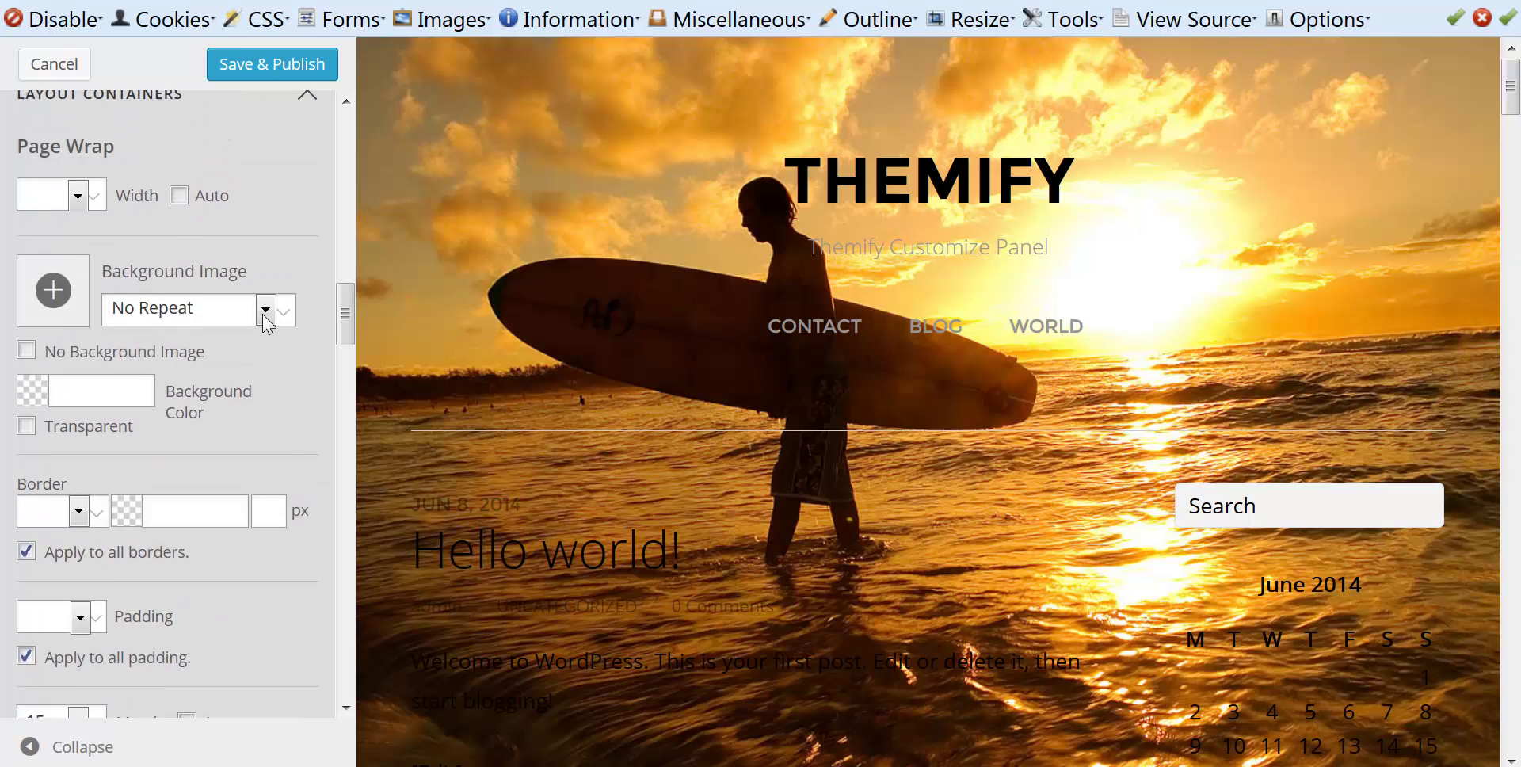
{"action": "scroll", "coordinate": [263, 314], "scroll_direction": "up", "scroll_amount": 2}
{"action": "scroll", "coordinate": [234, 354], "scroll_direction": "down", "scroll_amount": 10}
{"action": "scroll", "coordinate": [236, 360], "scroll_direction": "up", "scroll_amount": 1}
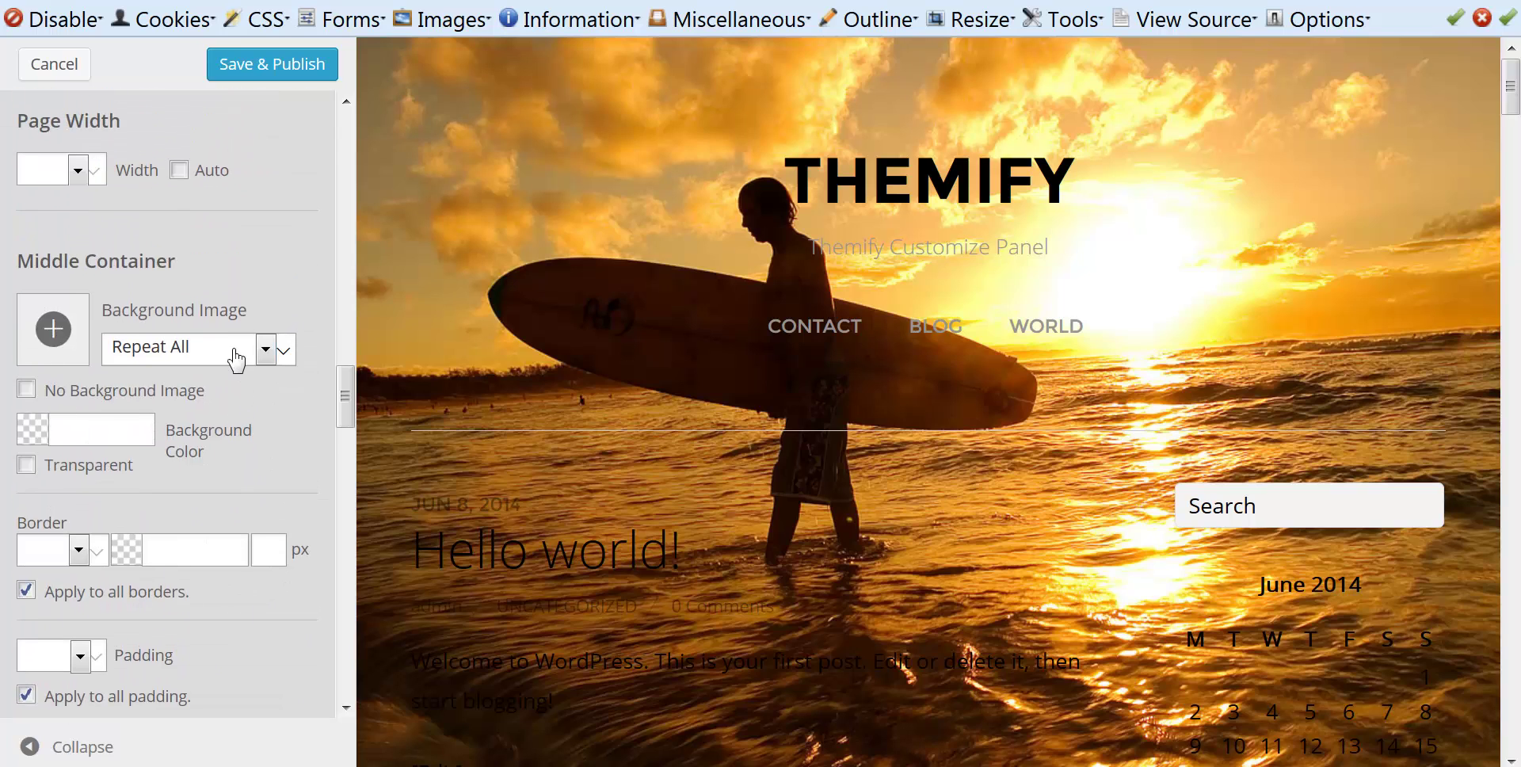
{"action": "left_click", "coordinate": [33, 436]}
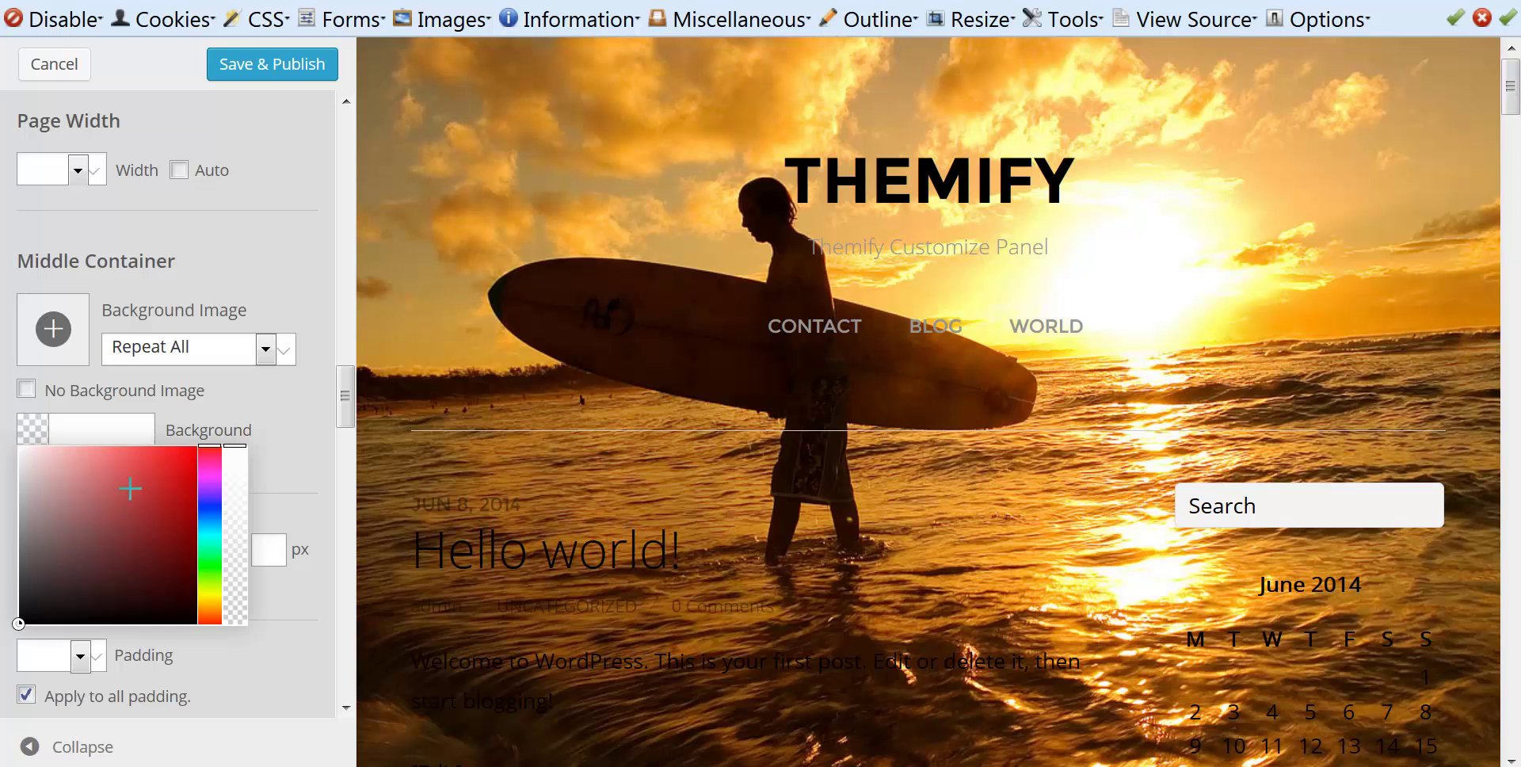
{"action": "left_click", "coordinate": [169, 474]}
{"action": "mouse_move", "coordinate": [170, 474]}
{"action": "left_mouse_down"}
{"action": "mouse_move", "coordinate": [181, 555]}
{"action": "mouse_move", "coordinate": [153, 499]}
{"action": "mouse_move", "coordinate": [130, 550]}
{"action": "left_mouse_up"}
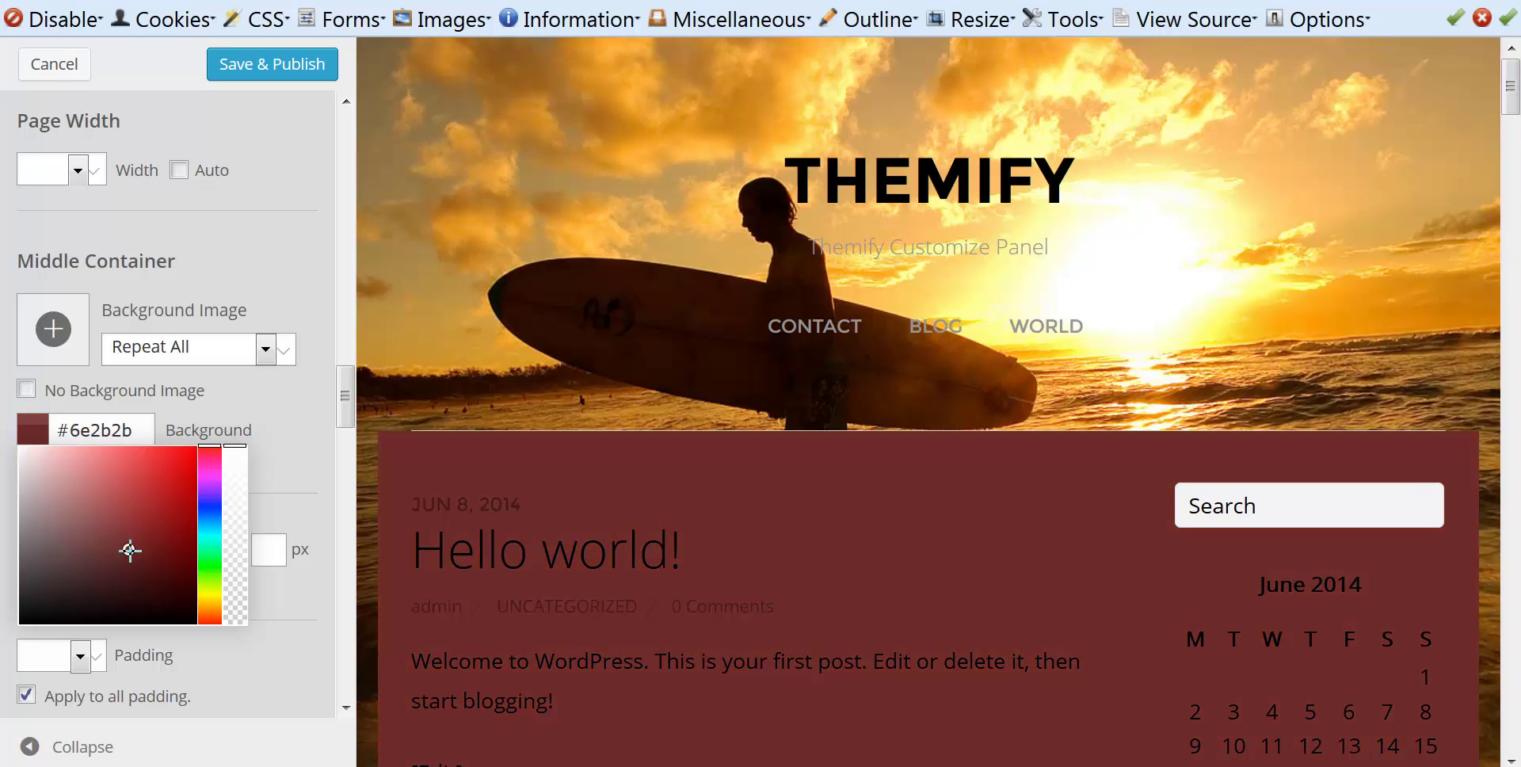
{"action": "left_click_drag", "start_coordinate": [202, 584], "coordinate": [214, 609]}
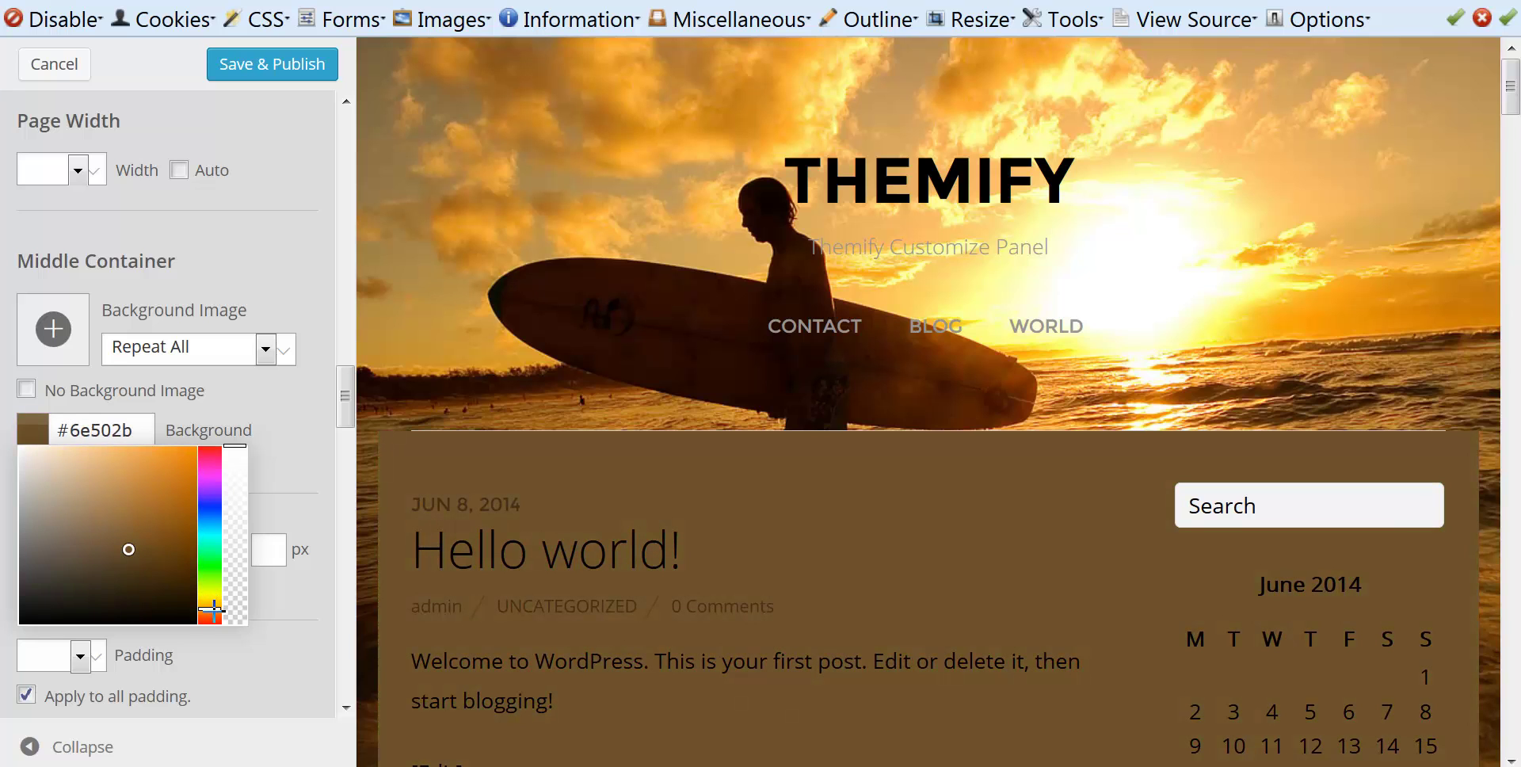
{"action": "mouse_move", "coordinate": [132, 556]}
{"action": "left_mouse_down"}
{"action": "mouse_move", "coordinate": [146, 576]}
{"action": "mouse_move", "coordinate": [106, 536]}
{"action": "mouse_move", "coordinate": [120, 551]}
{"action": "mouse_move", "coordinate": [141, 536]}
{"action": "left_mouse_up"}
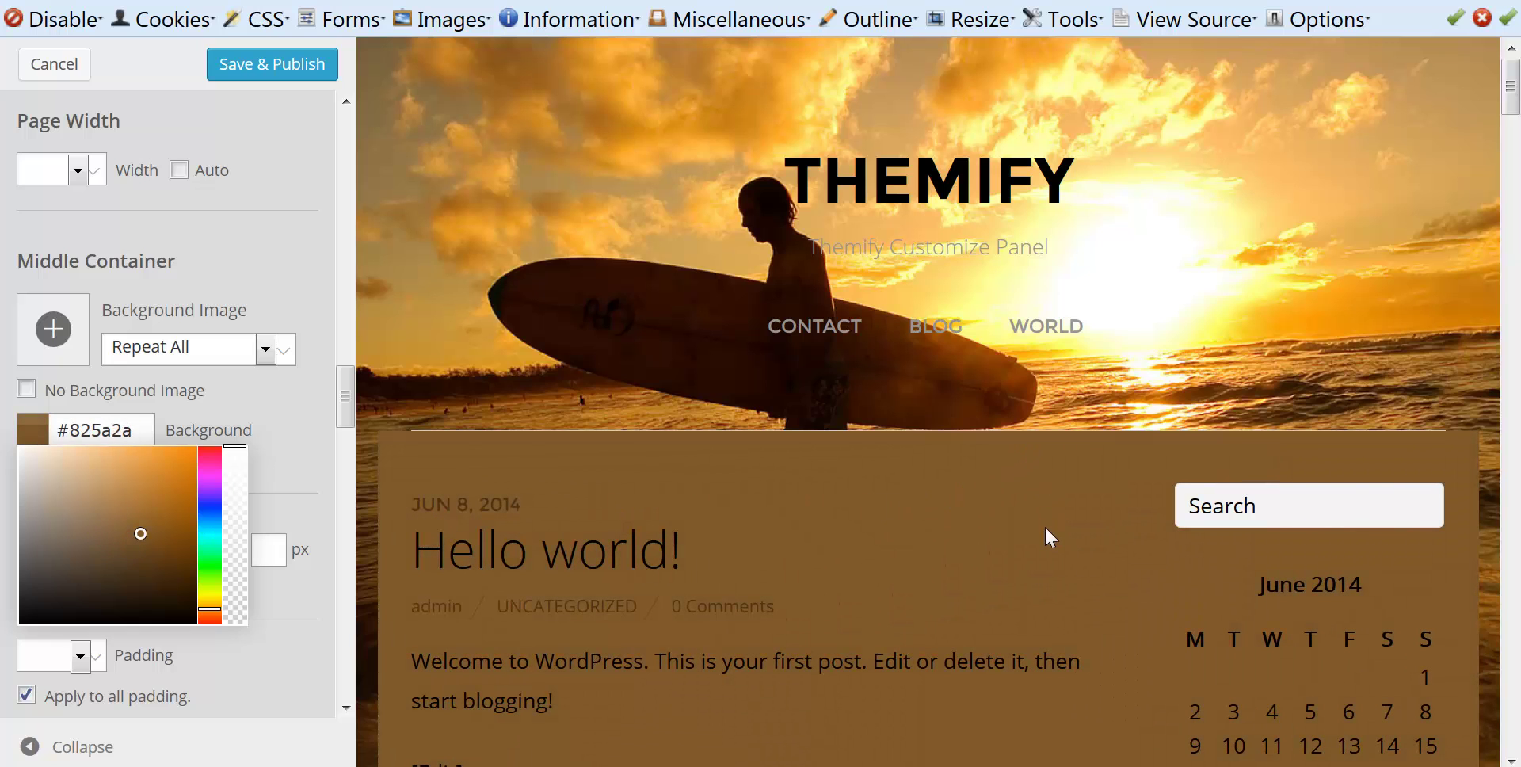
Scroll the preview to check the brown content area behind the posts and sidebar
{"action": "scroll", "coordinate": [1040, 521], "scroll_direction": "down", "scroll_amount": 5}
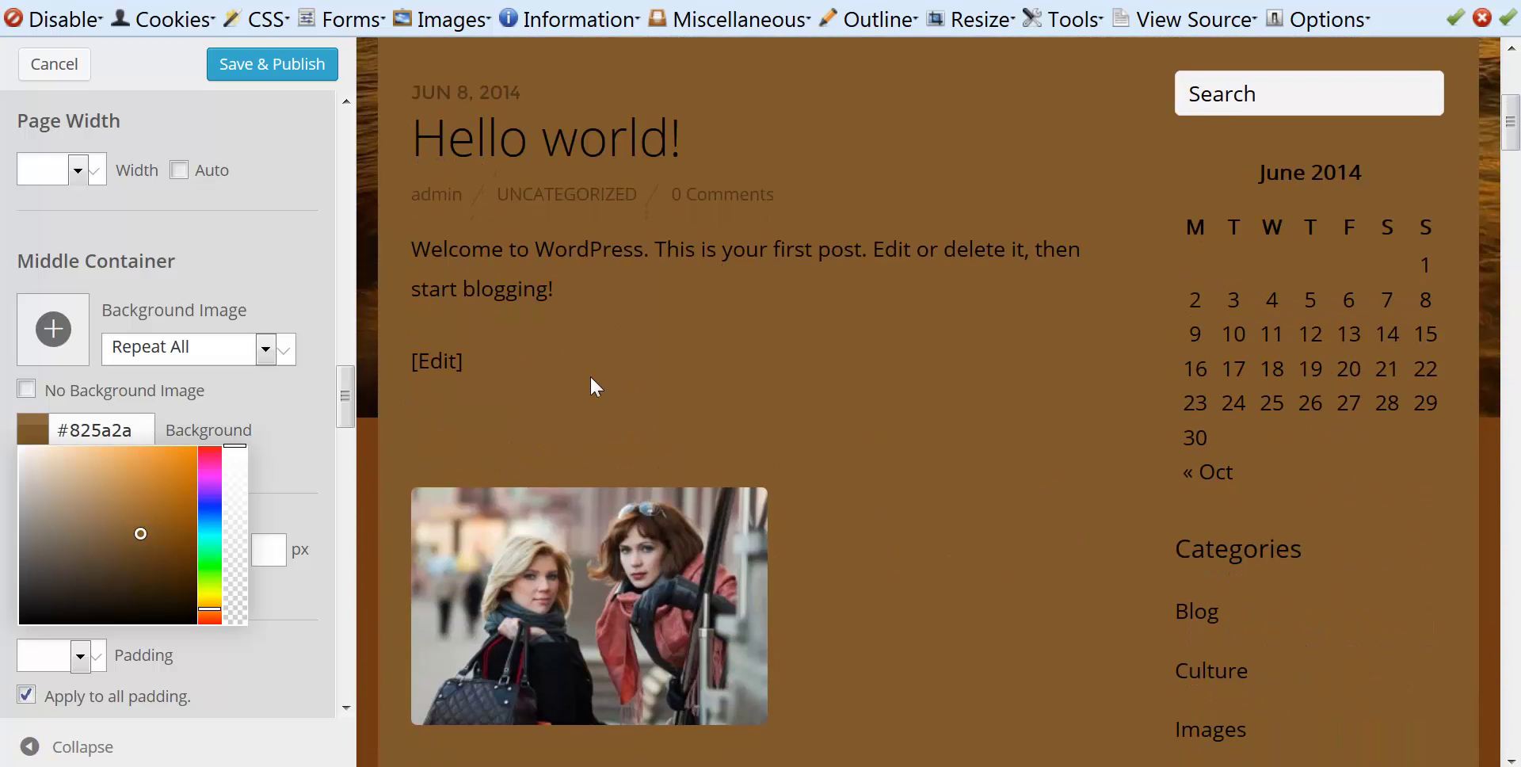
{"action": "scroll", "coordinate": [591, 382], "scroll_direction": "up", "scroll_amount": 3}
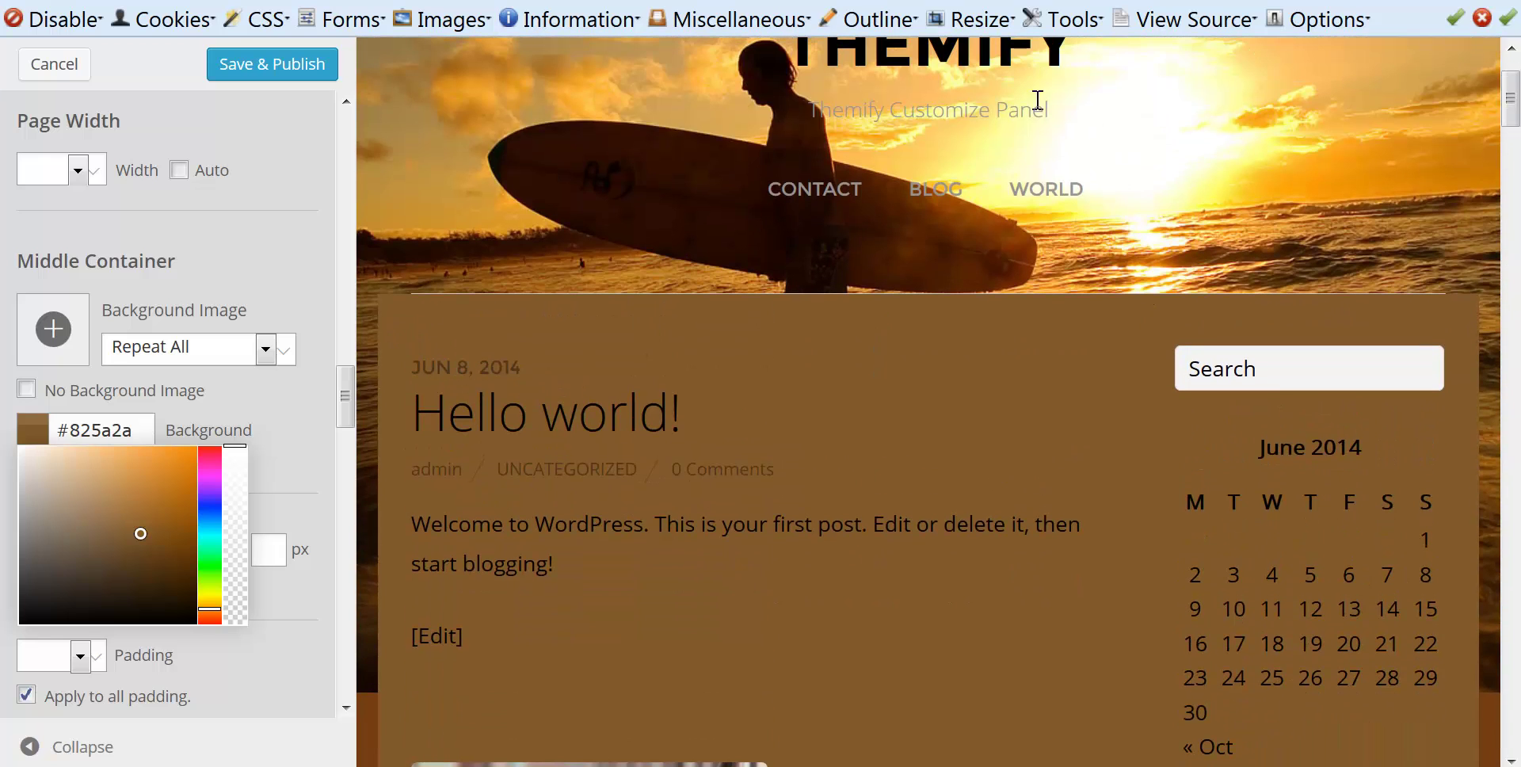
{"action": "scroll", "coordinate": [761, 590], "scroll_direction": "down", "scroll_amount": 5}
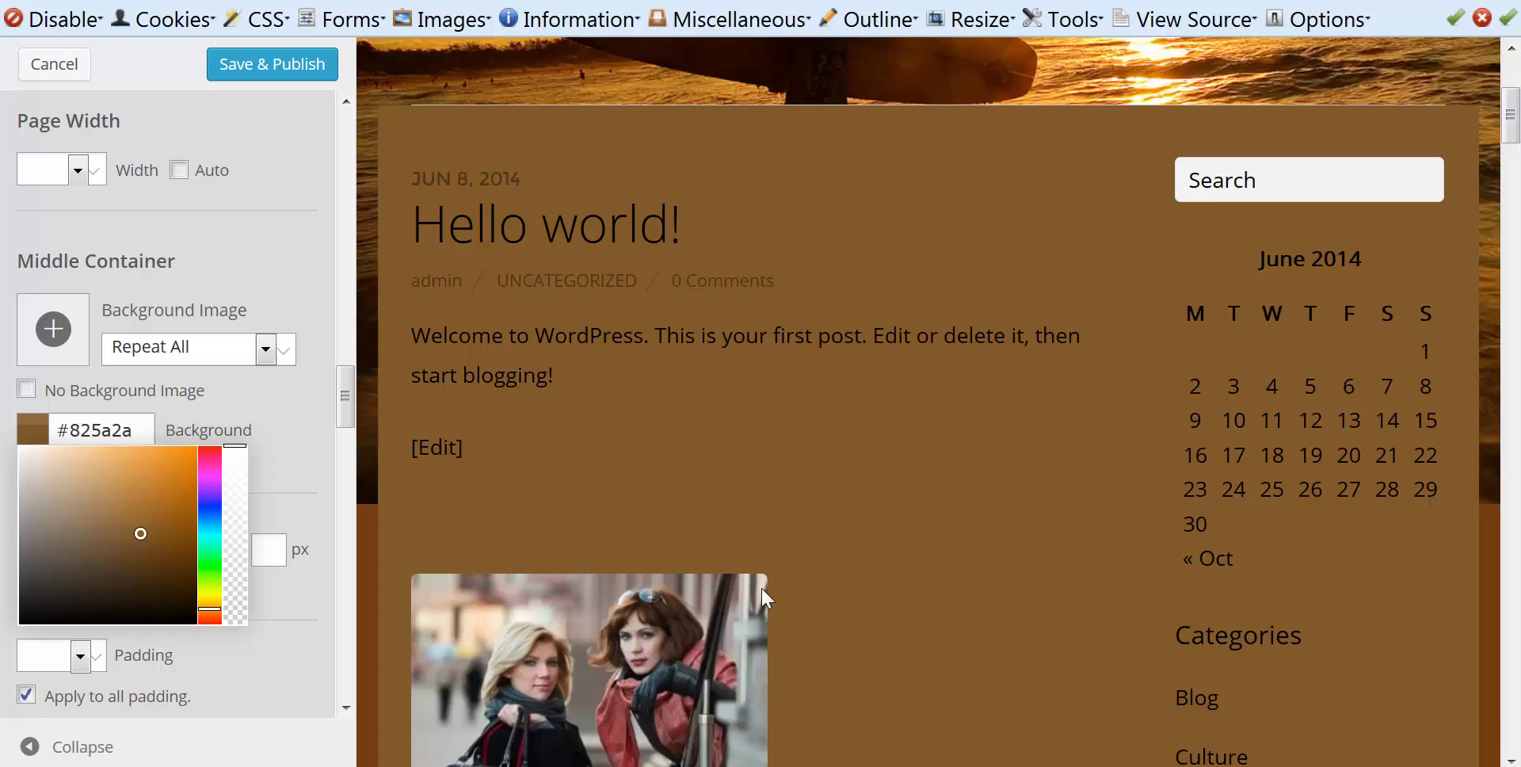
{"action": "scroll", "coordinate": [951, 578], "scroll_direction": "down", "scroll_amount": 15}
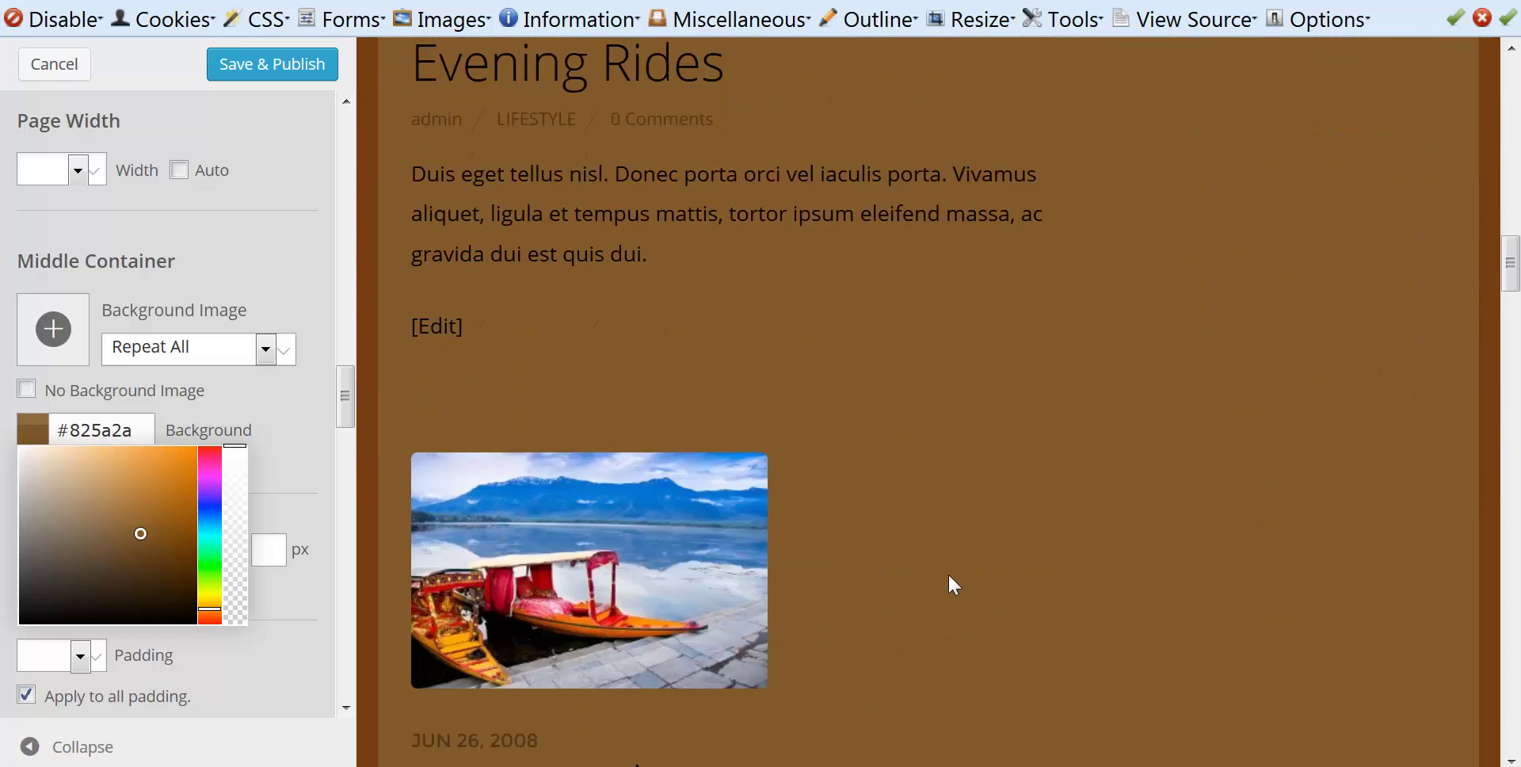
{"action": "scroll", "coordinate": [945, 577], "scroll_direction": "down", "scroll_amount": 20}
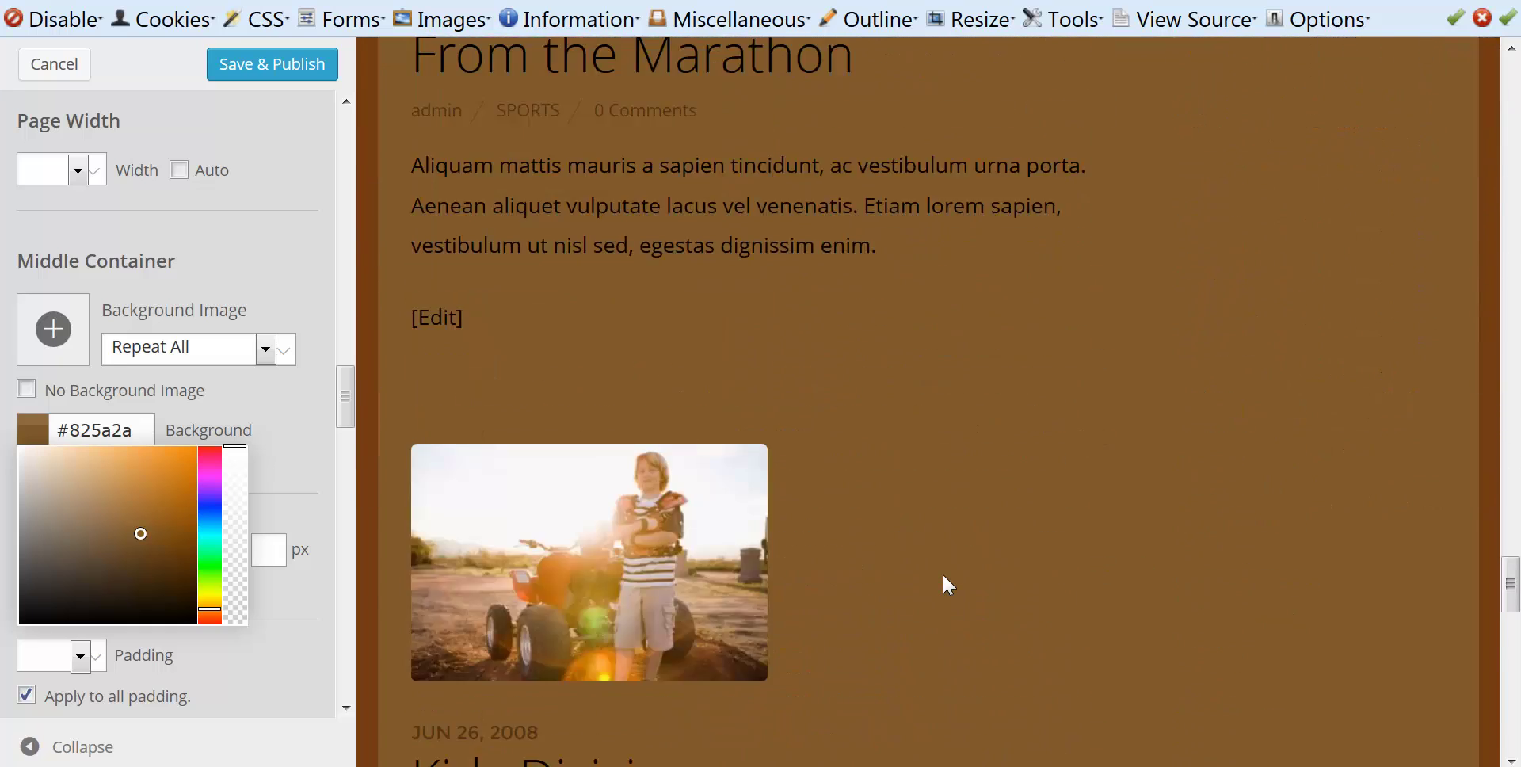
{"action": "scroll", "coordinate": [944, 575], "scroll_direction": "down", "scroll_amount": 2}
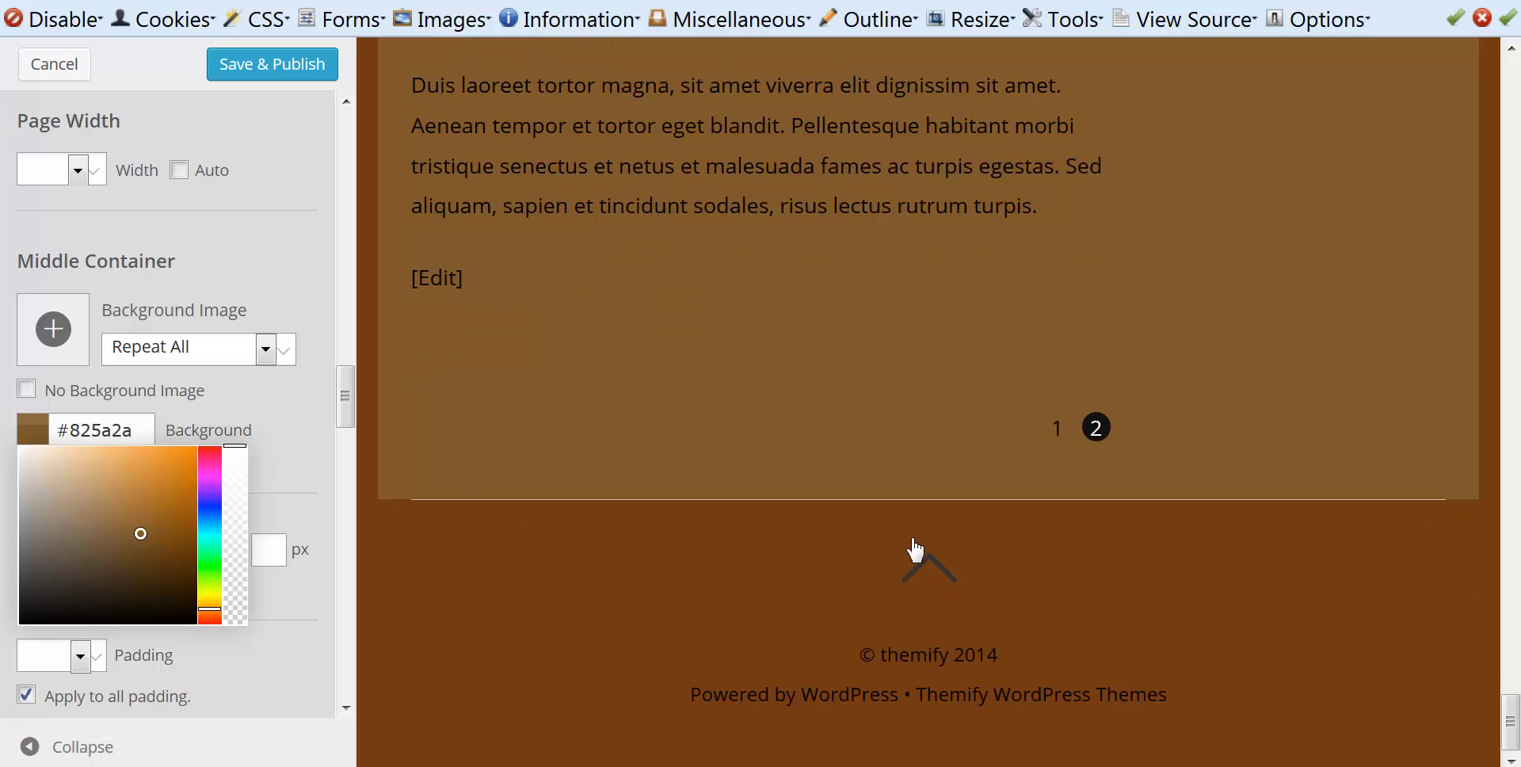
{"action": "scroll", "coordinate": [908, 491], "scroll_direction": "up", "scroll_amount": 20}
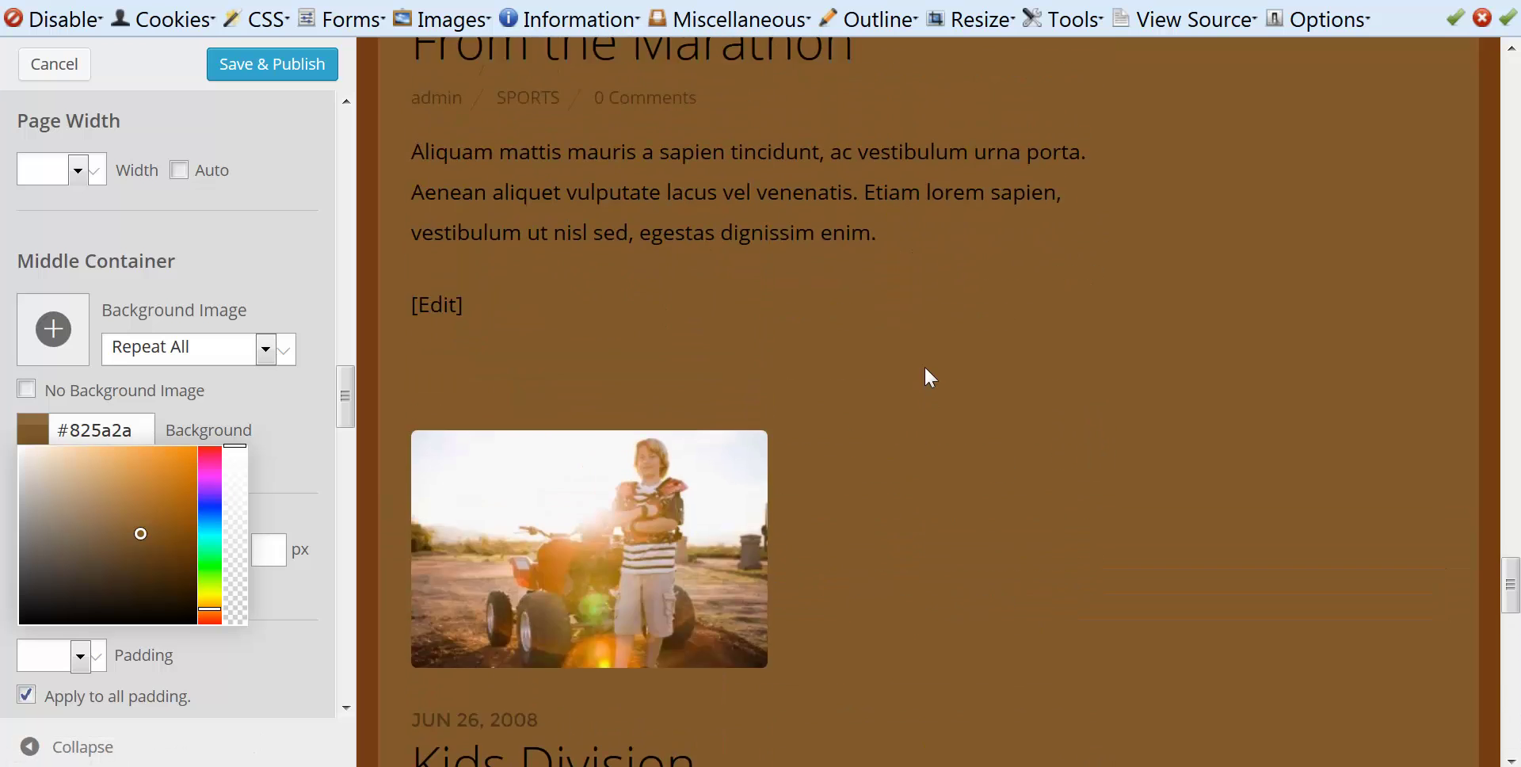
{"action": "scroll", "coordinate": [929, 288], "scroll_direction": "up", "scroll_amount": 20}
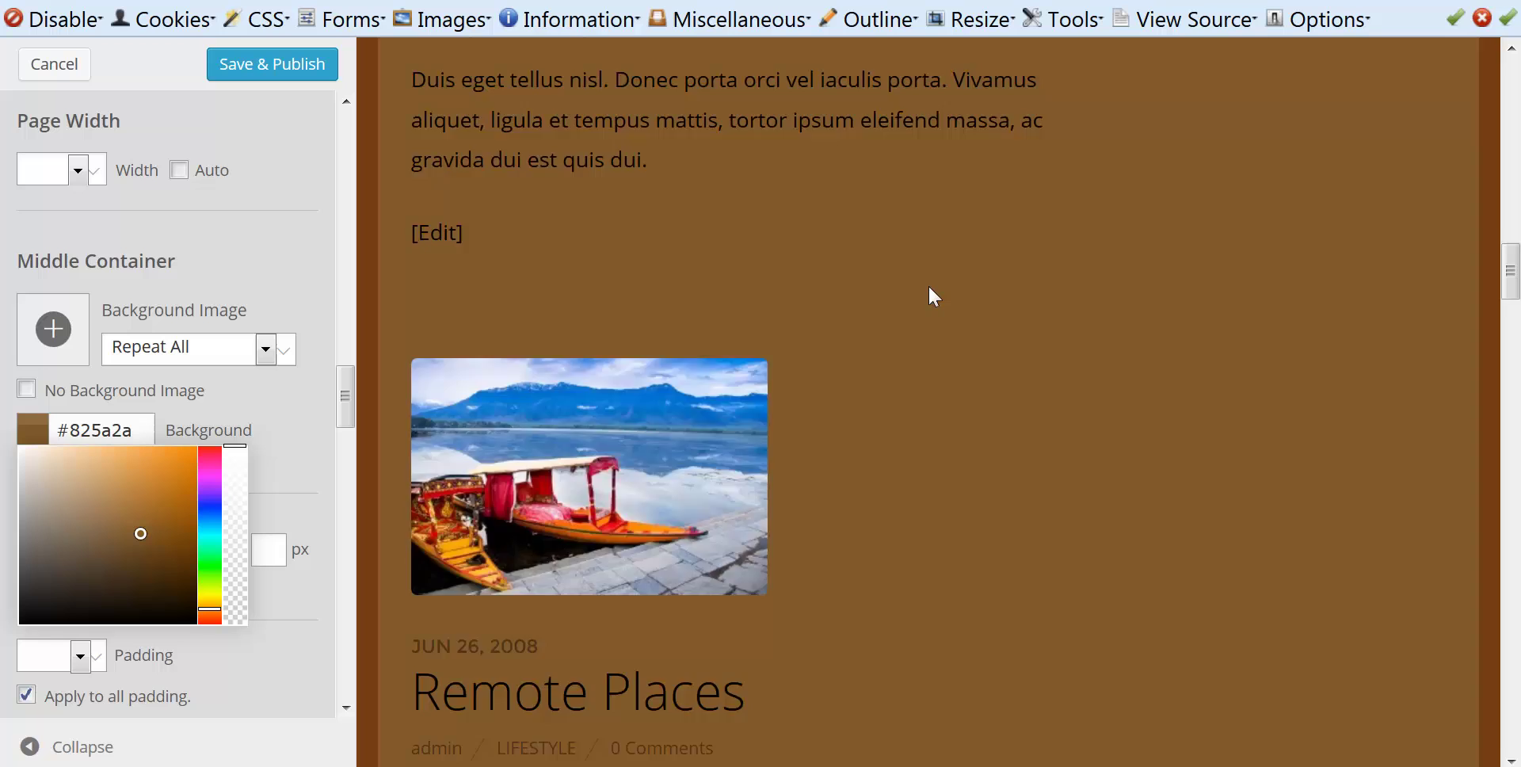
{"action": "scroll", "coordinate": [929, 286], "scroll_direction": "up", "scroll_amount": 4}
{"action": "scroll", "coordinate": [921, 292], "scroll_direction": "down", "scroll_amount": 5}
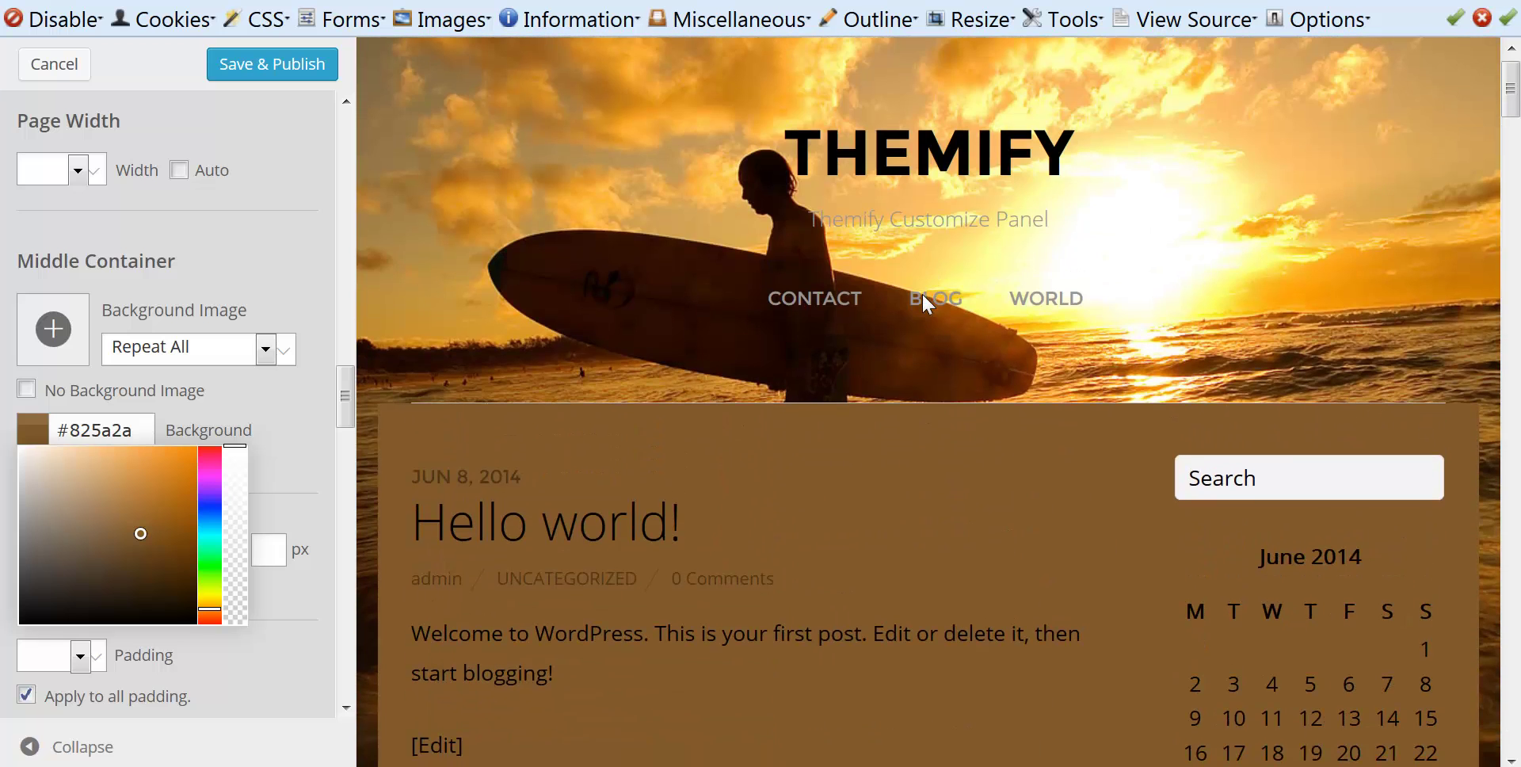
{"action": "left_click_drag", "start_coordinate": [345, 402], "coordinate": [349, 478]}
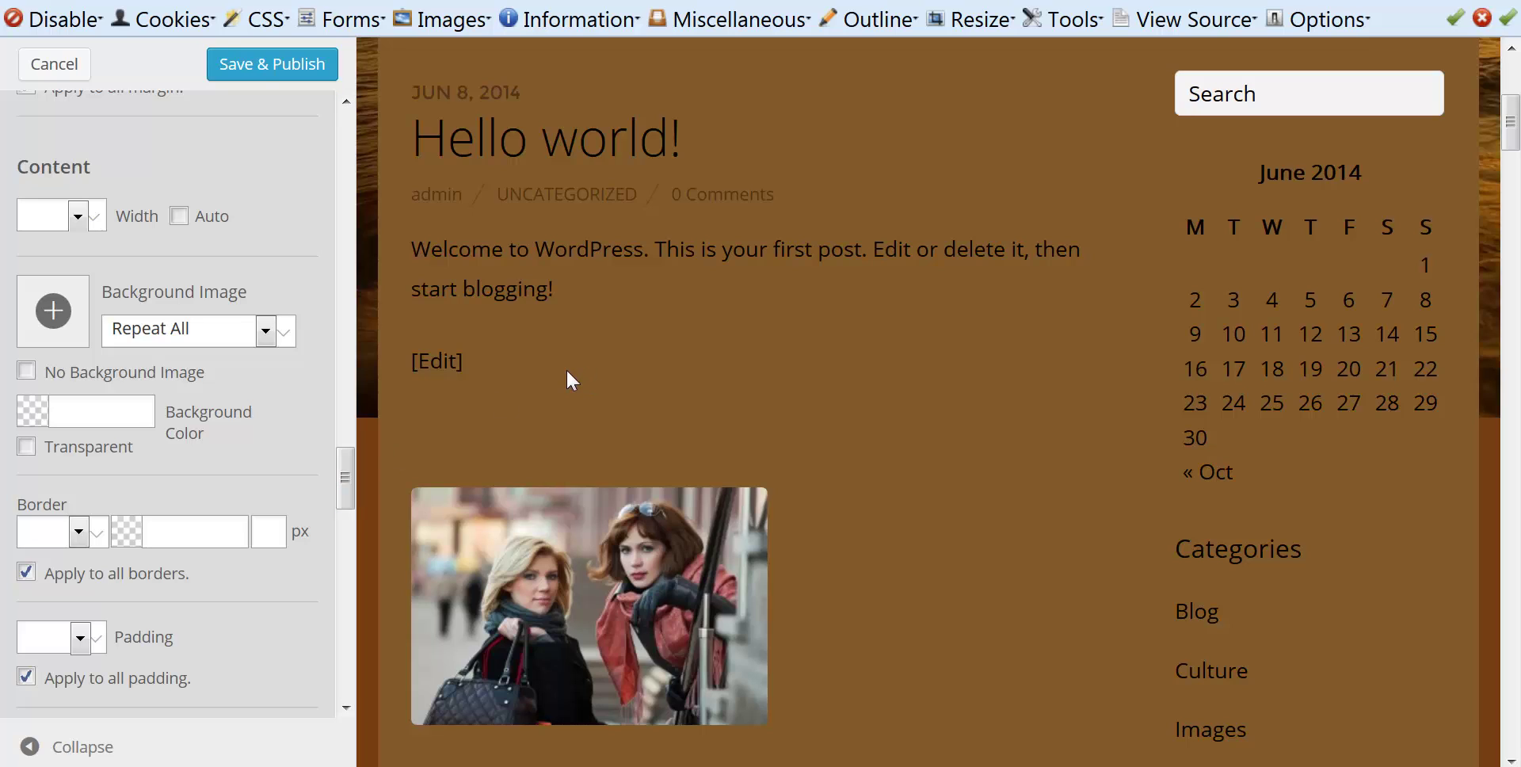
Pick the dark reddish-brown #75350d as the Content area background colour
{"action": "left_click", "coordinate": [35, 408]}
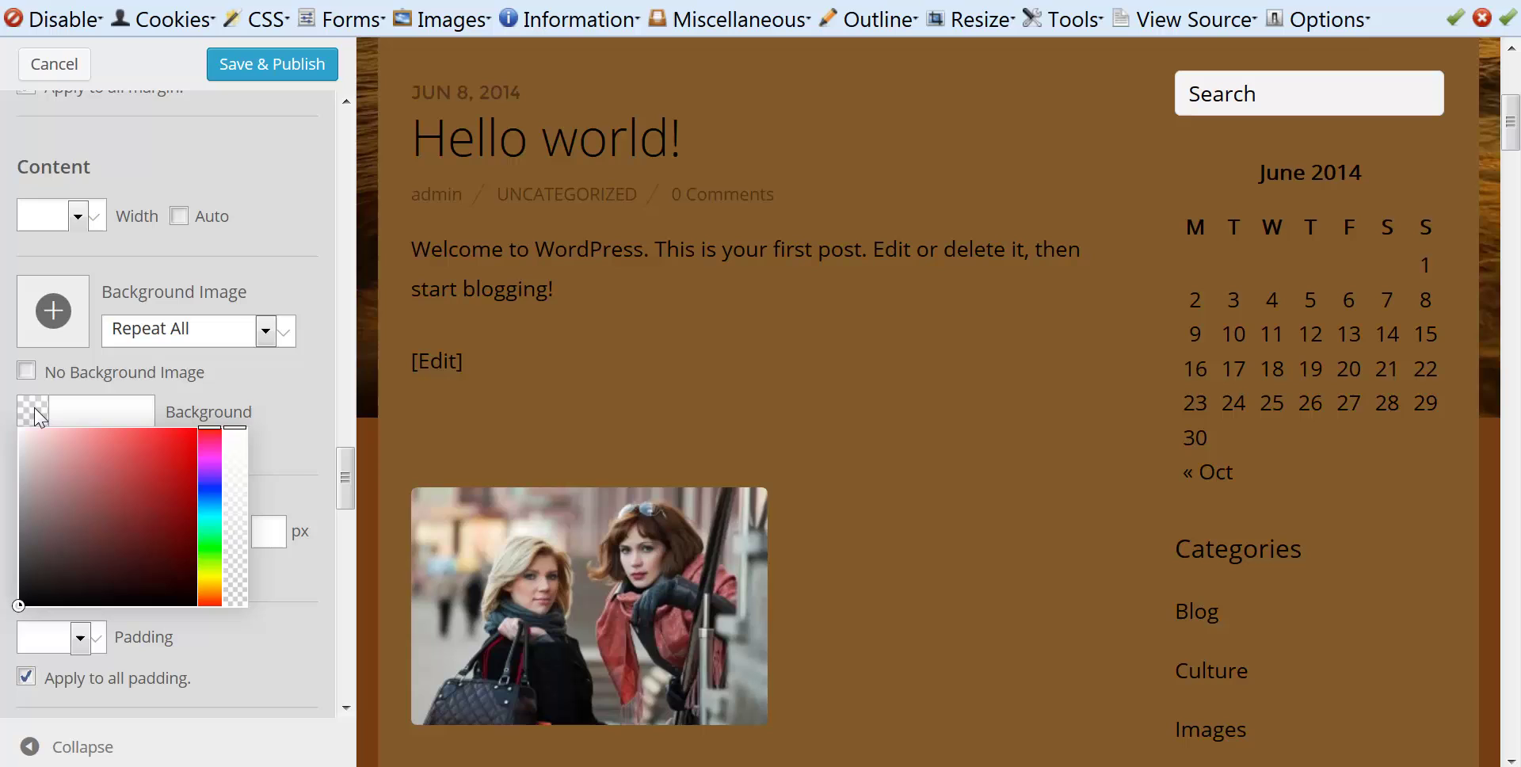
{"action": "left_click_drag", "start_coordinate": [176, 532], "coordinate": [178, 524]}
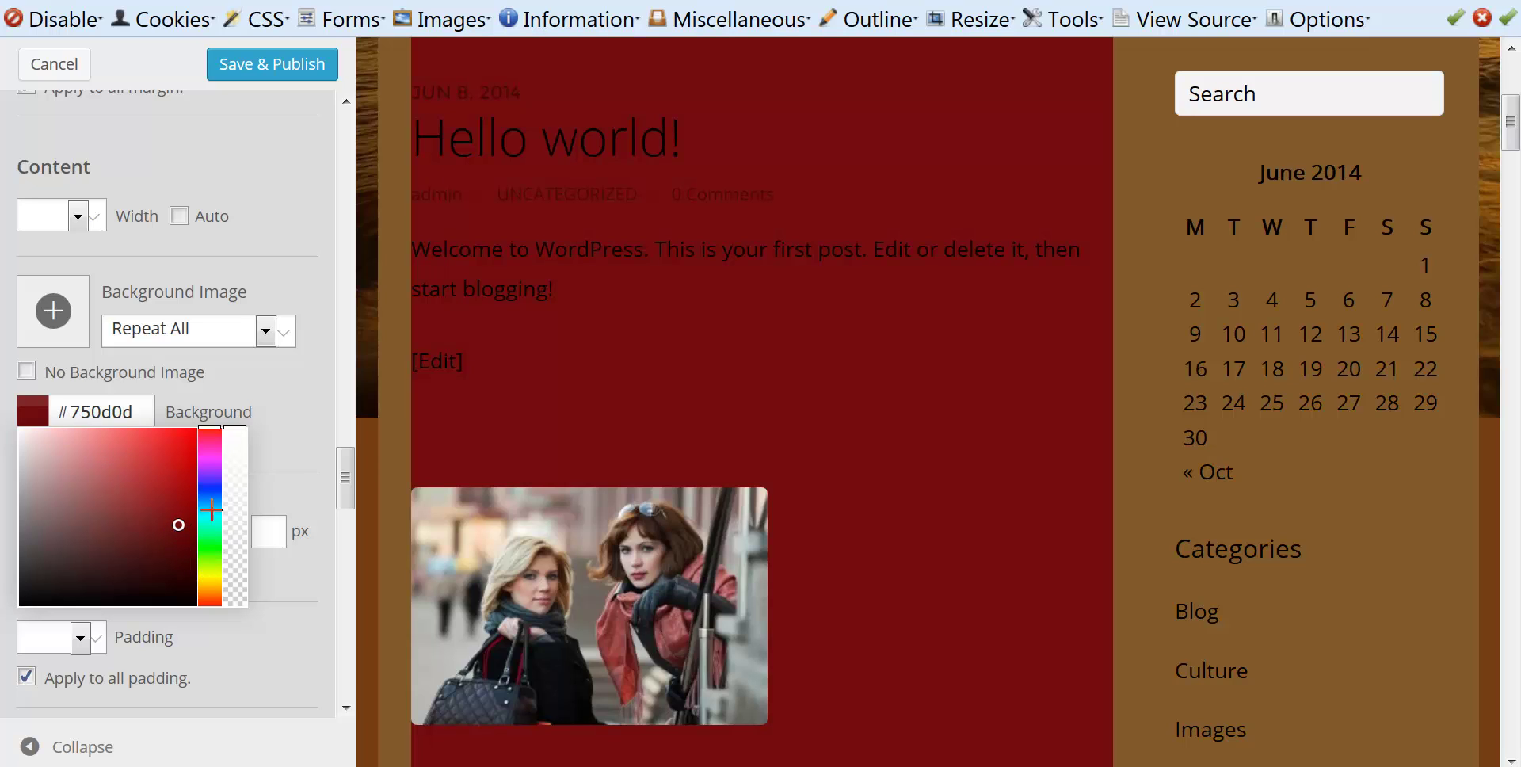
{"action": "left_click_drag", "start_coordinate": [208, 584], "coordinate": [213, 596]}
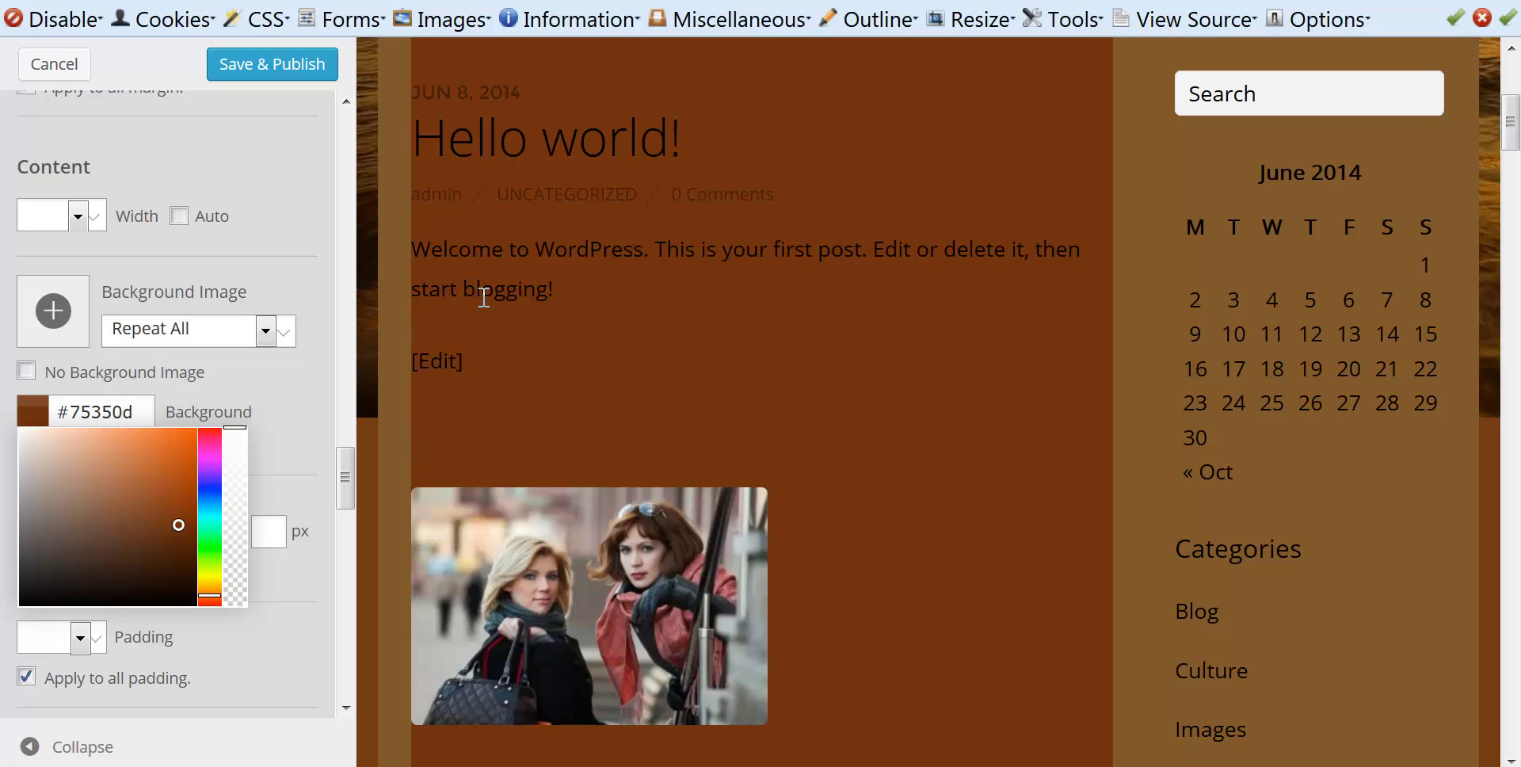
{"action": "scroll", "coordinate": [484, 297], "scroll_direction": "up", "scroll_amount": 5}
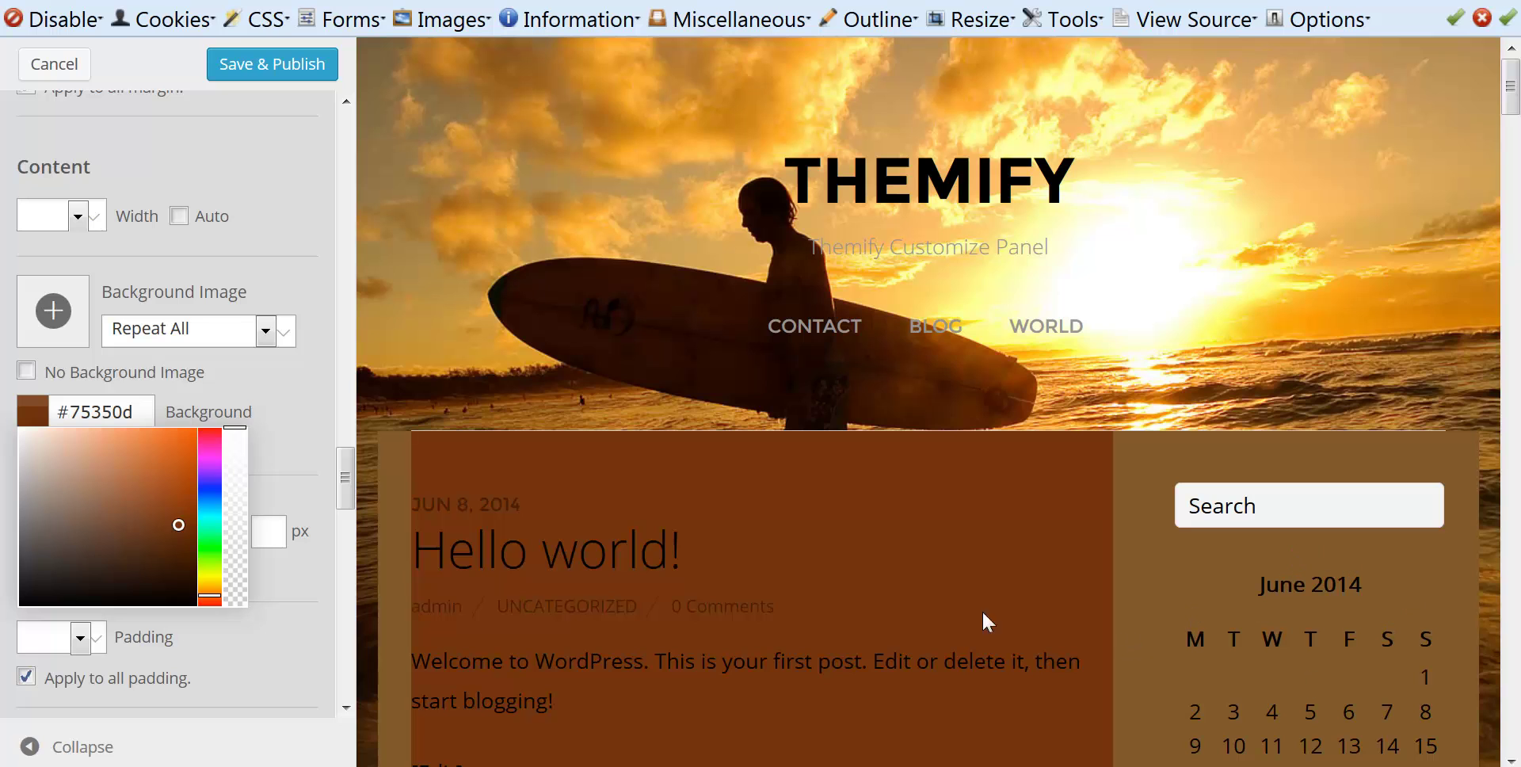
{"action": "scroll", "coordinate": [877, 584], "scroll_direction": "down", "scroll_amount": 15}
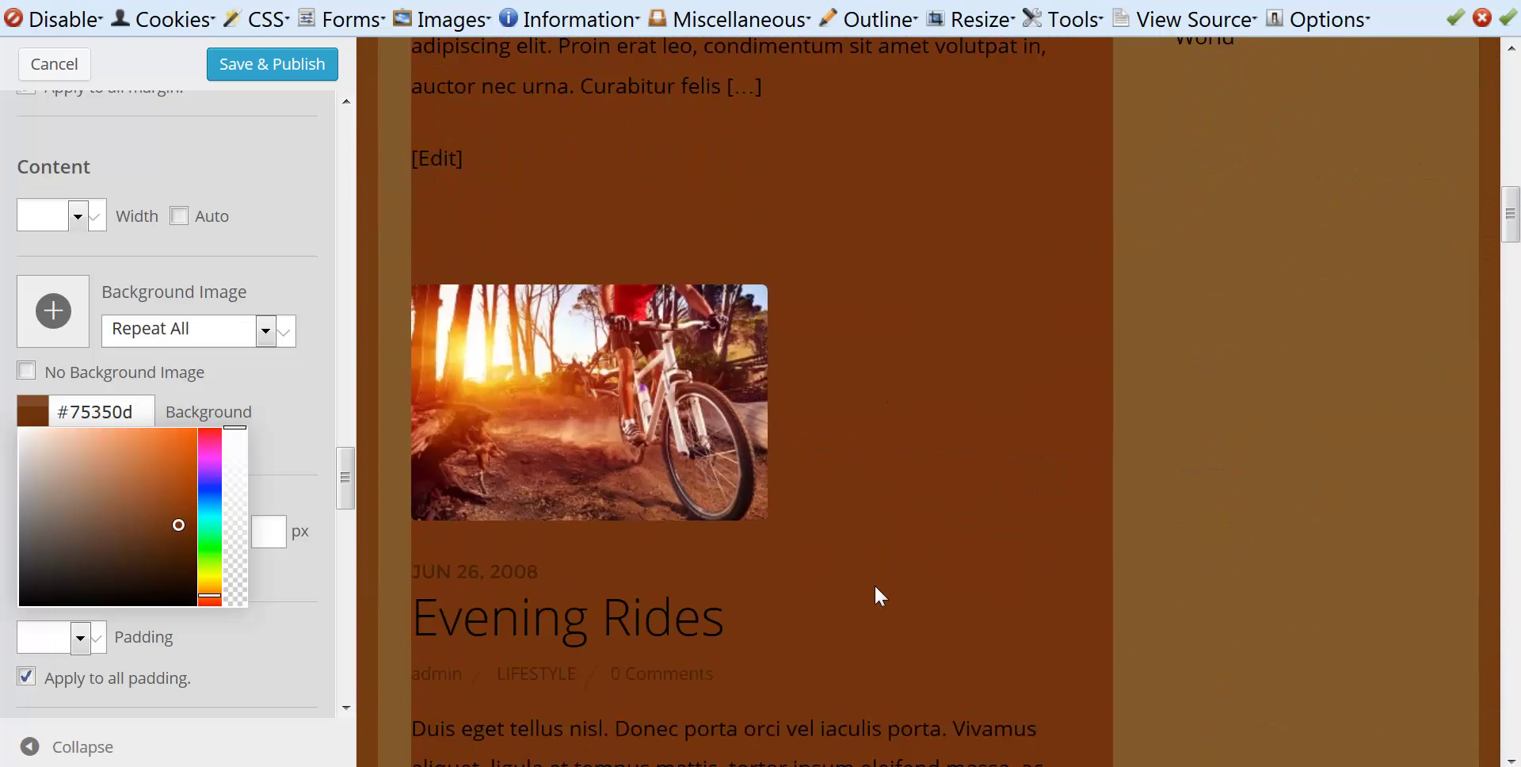
{"action": "scroll", "coordinate": [870, 581], "scroll_direction": "down", "scroll_amount": 20}
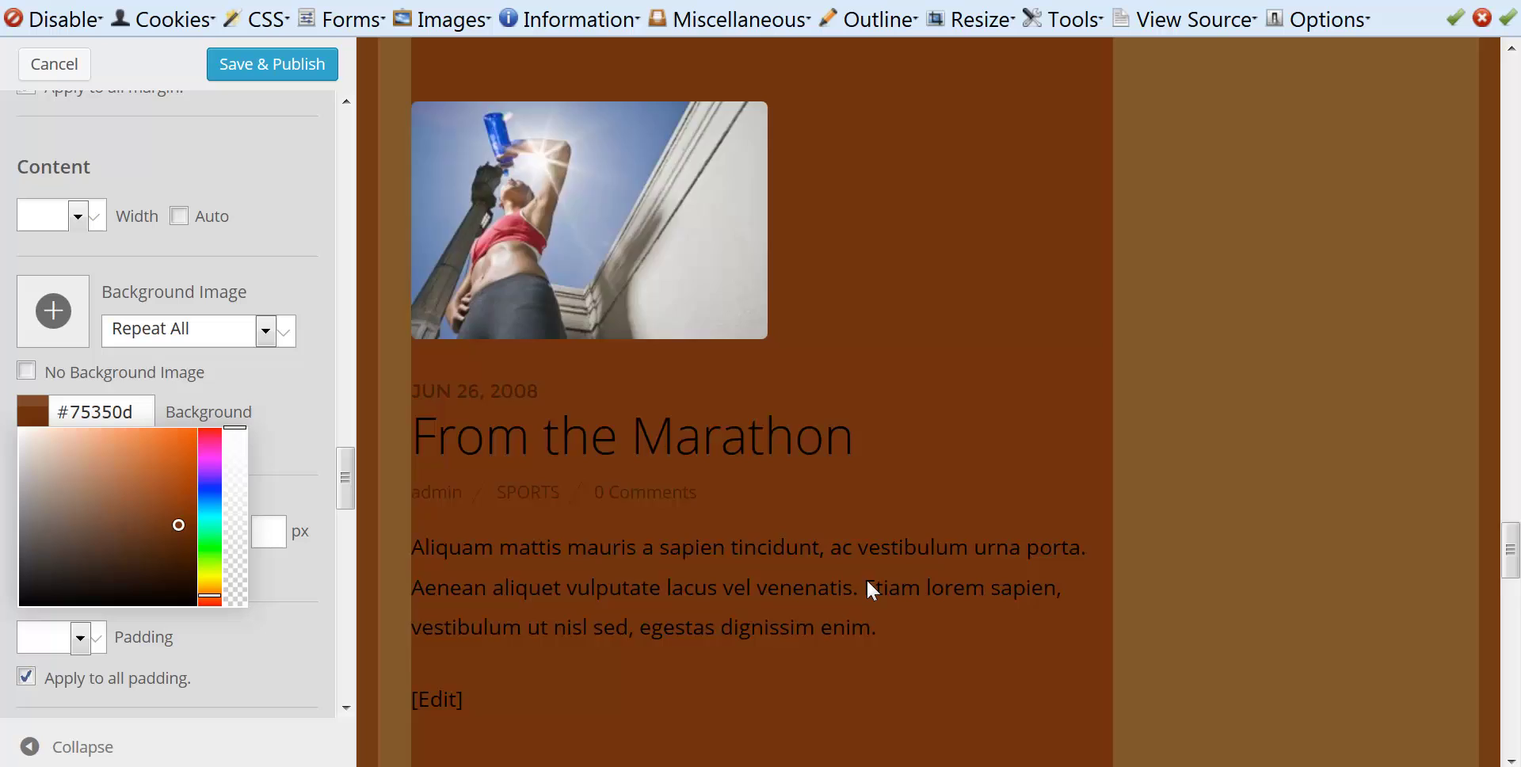
{"action": "scroll", "coordinate": [867, 582], "scroll_direction": "down", "scroll_amount": 18}
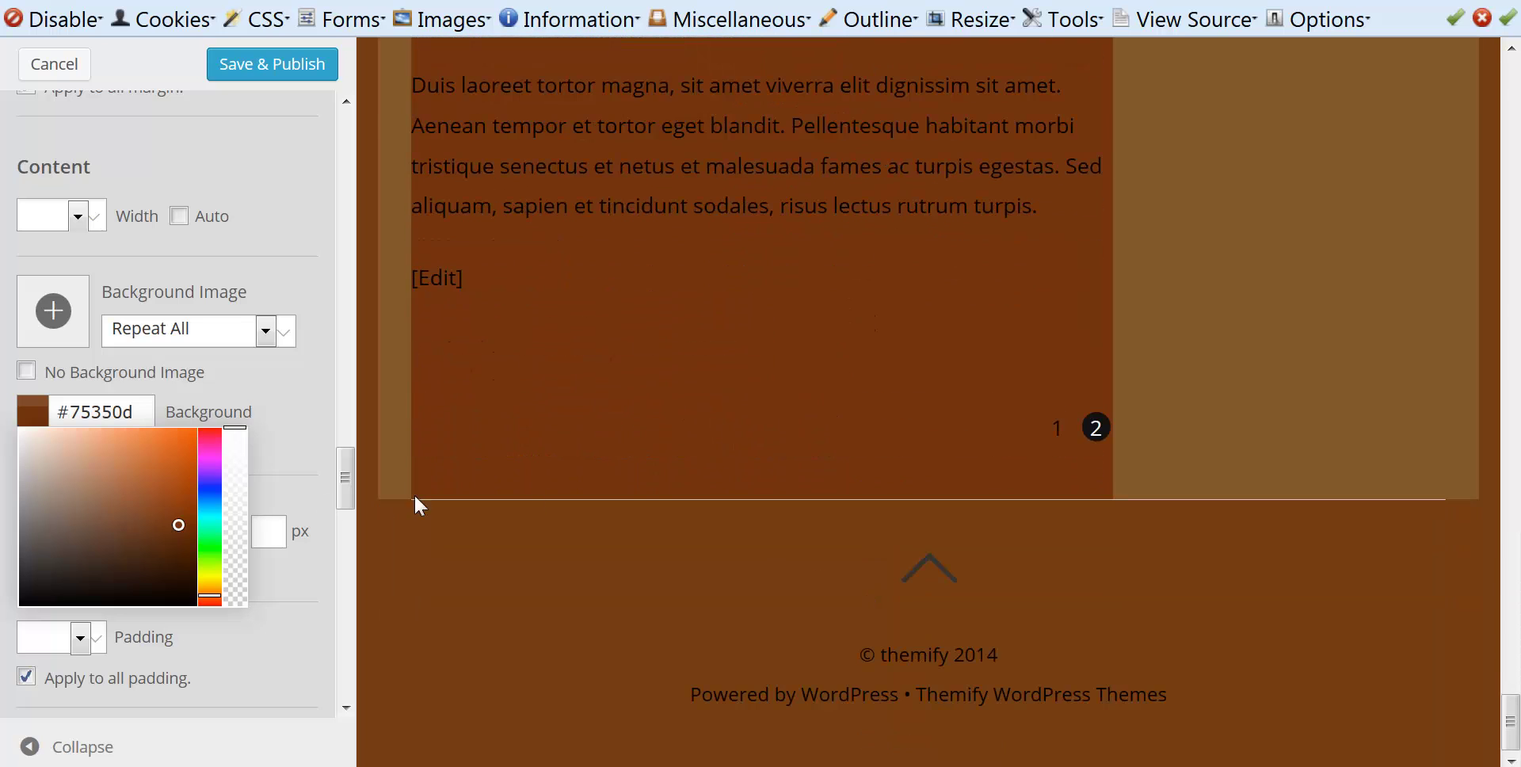
{"action": "scroll", "coordinate": [771, 408], "scroll_direction": "up", "scroll_amount": 20}
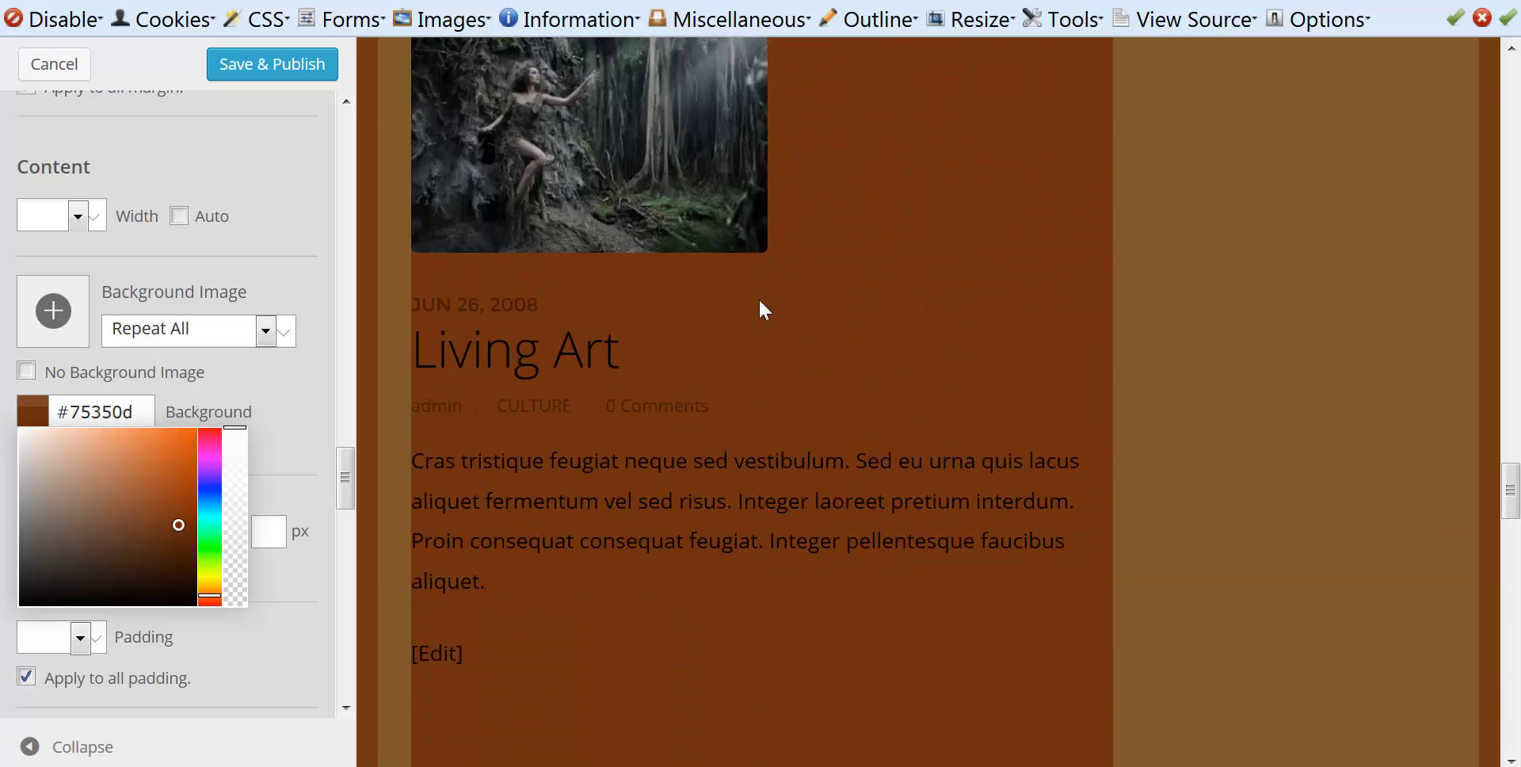
{"action": "scroll", "coordinate": [760, 302], "scroll_direction": "up", "scroll_amount": 15}
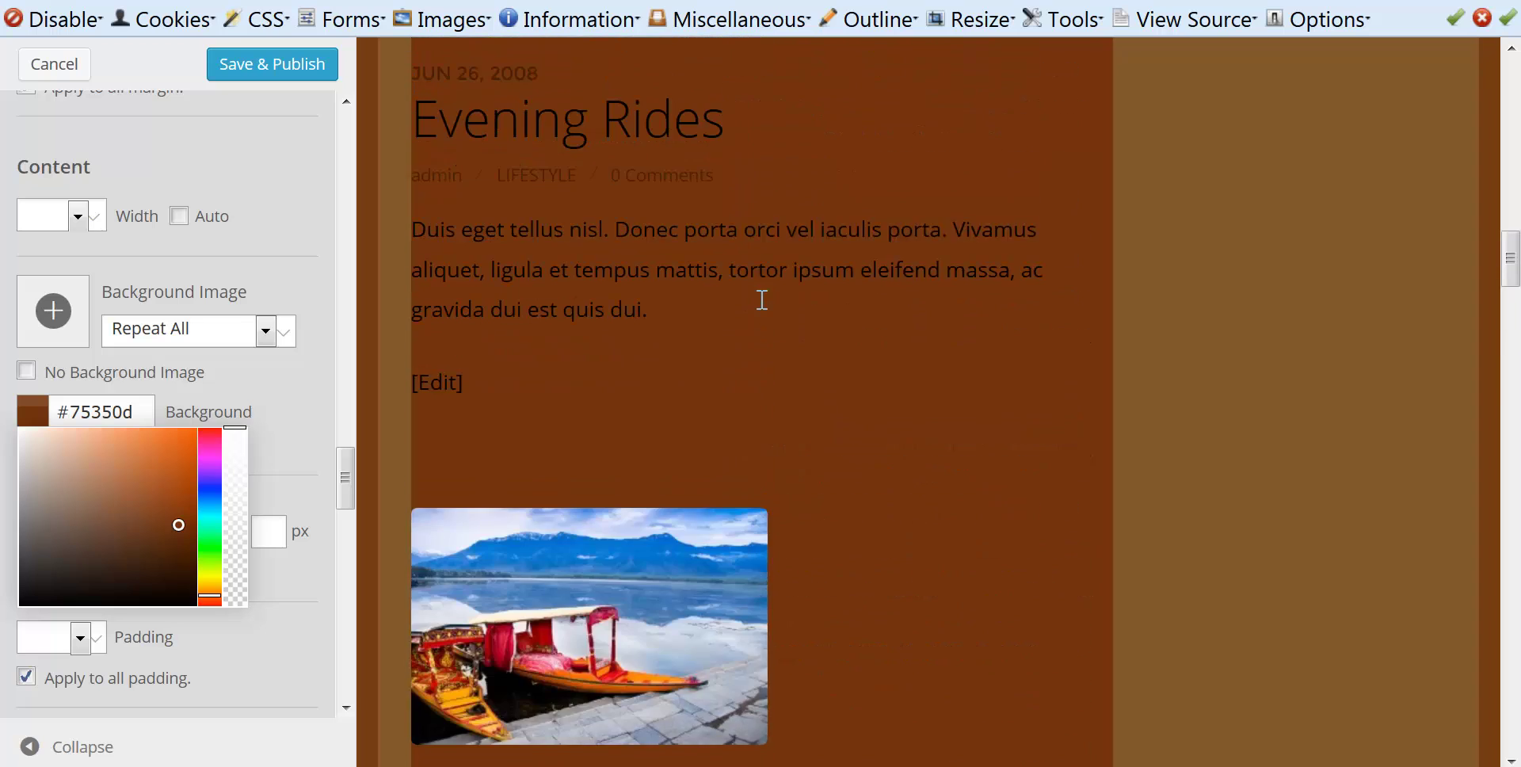
{"action": "scroll", "coordinate": [760, 303], "scroll_direction": "up", "scroll_amount": 15}
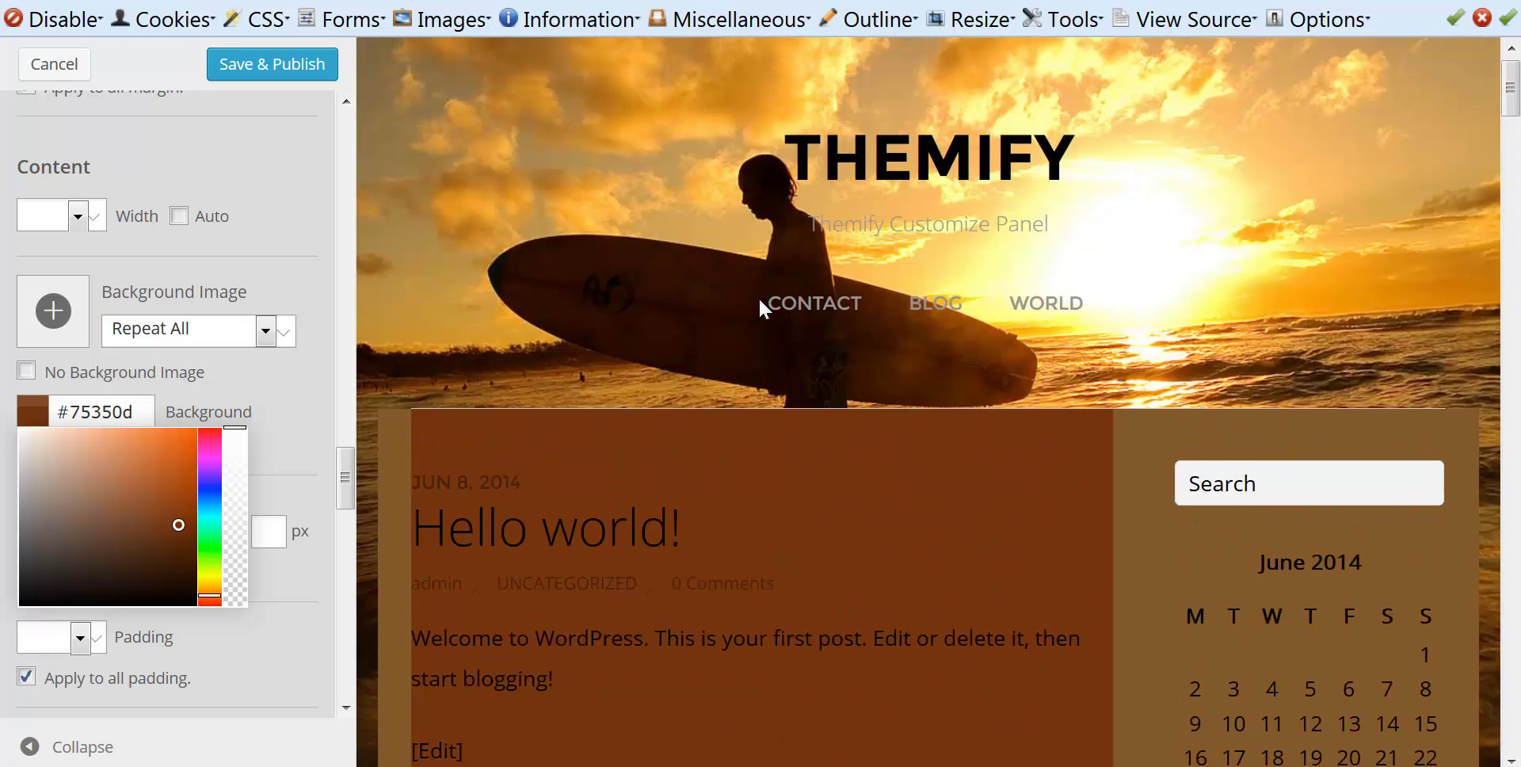
{"action": "scroll", "coordinate": [760, 306], "scroll_direction": "down", "scroll_amount": 8}
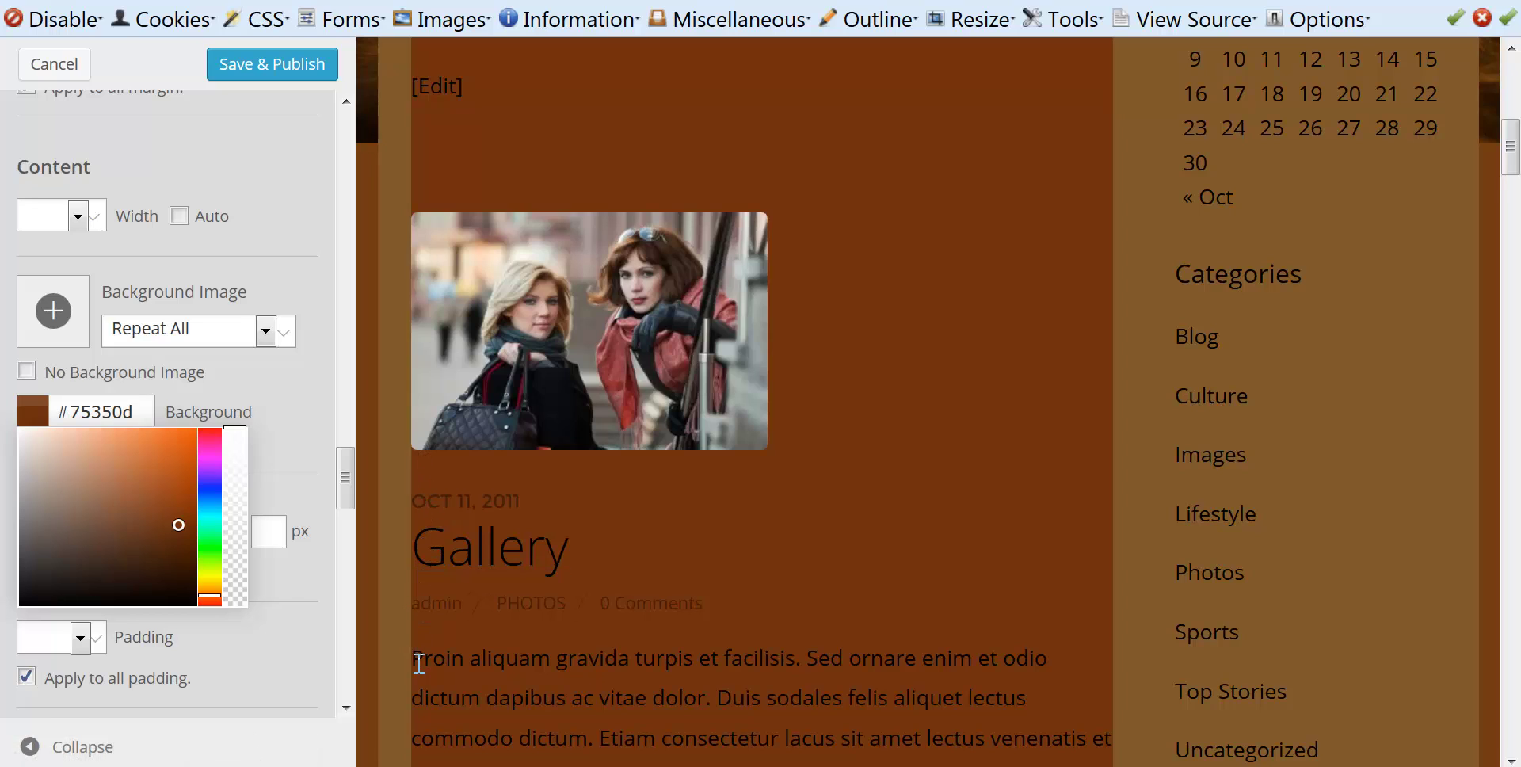
{"action": "left_click", "coordinate": [298, 406]}
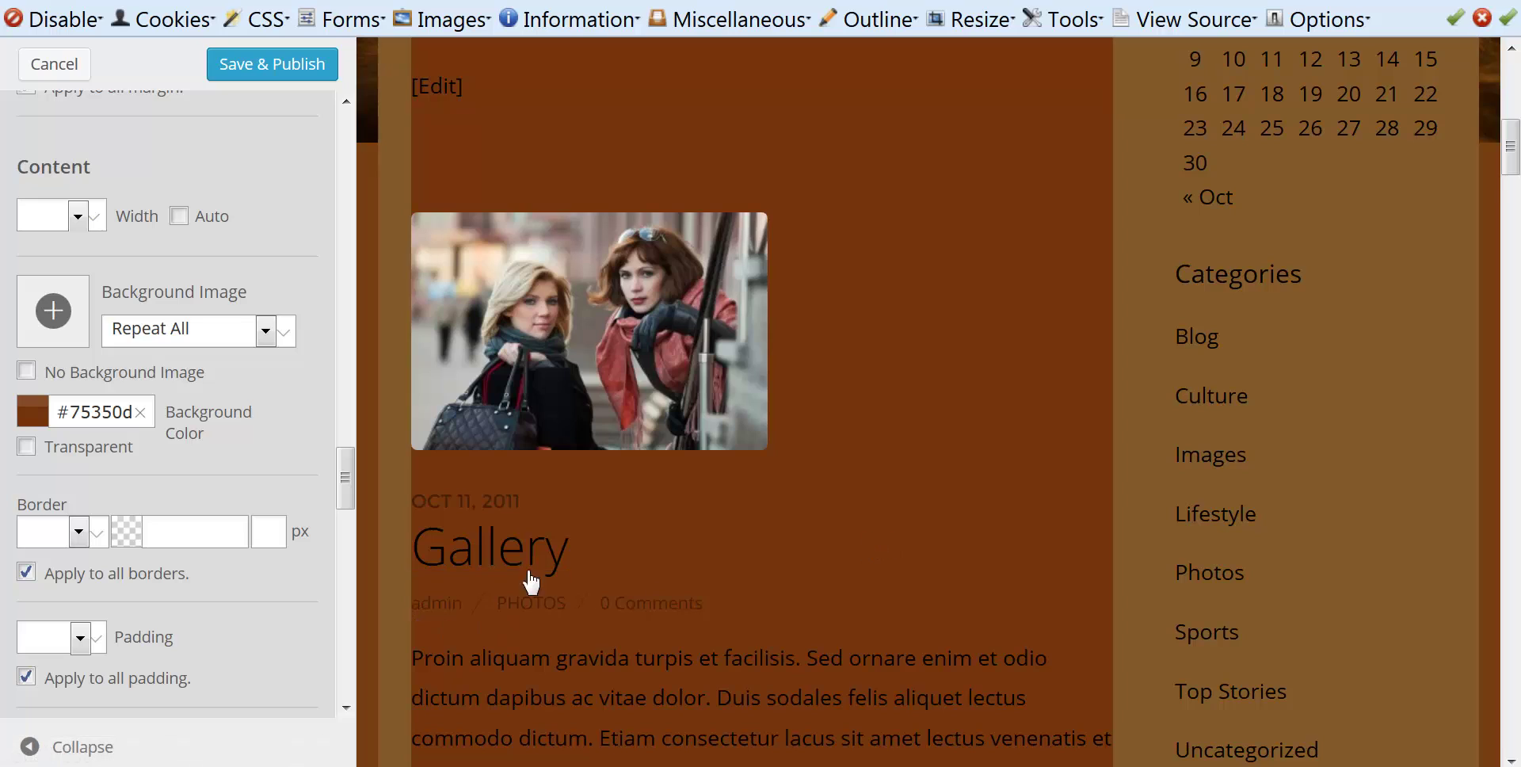
Enter 10 as the Content padding, keeping it applied to all sides
{"action": "scroll", "coordinate": [272, 449], "scroll_direction": "down", "scroll_amount": 3}
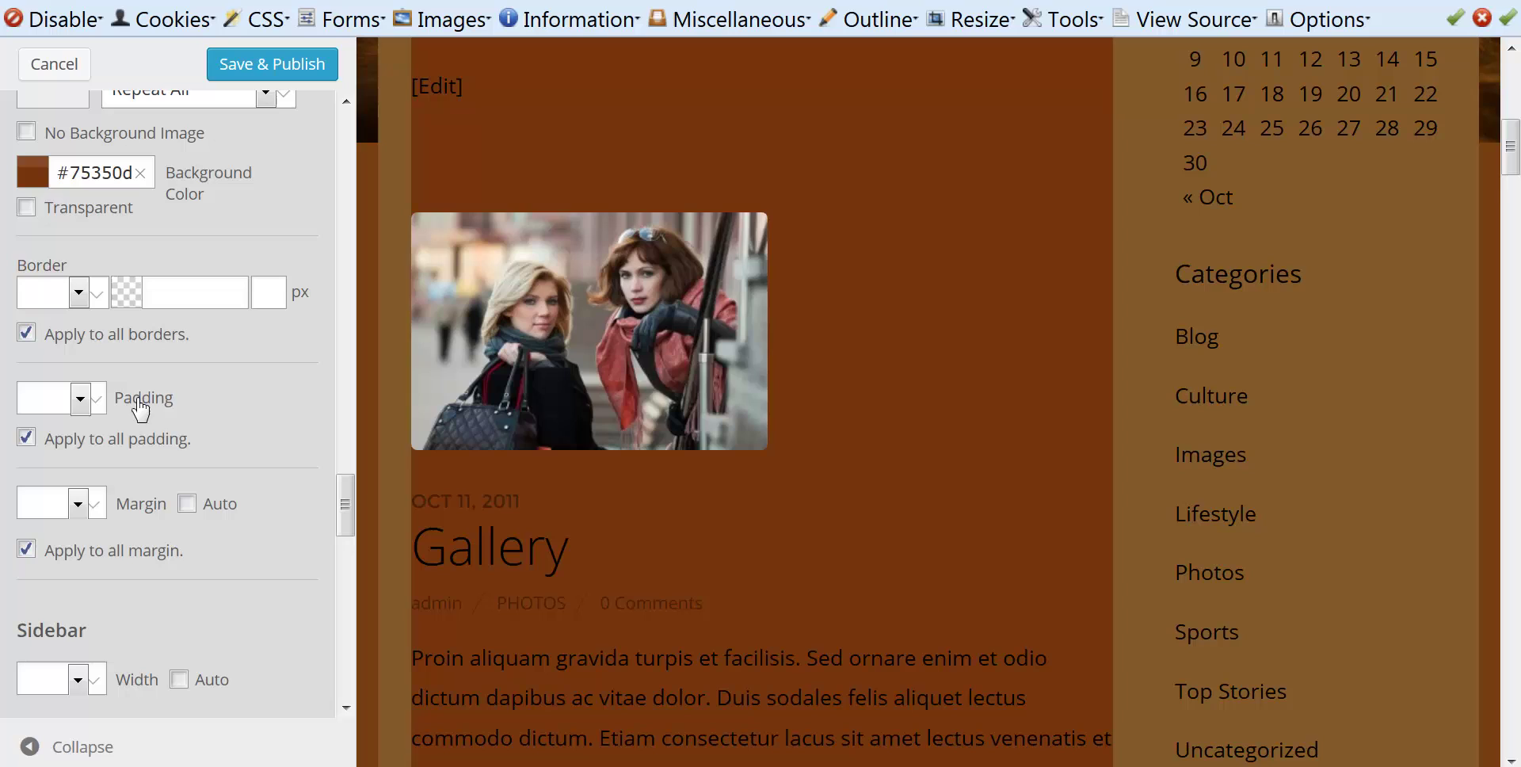
{"action": "left_click", "coordinate": [46, 403]}
{"action": "type", "text": "10"}
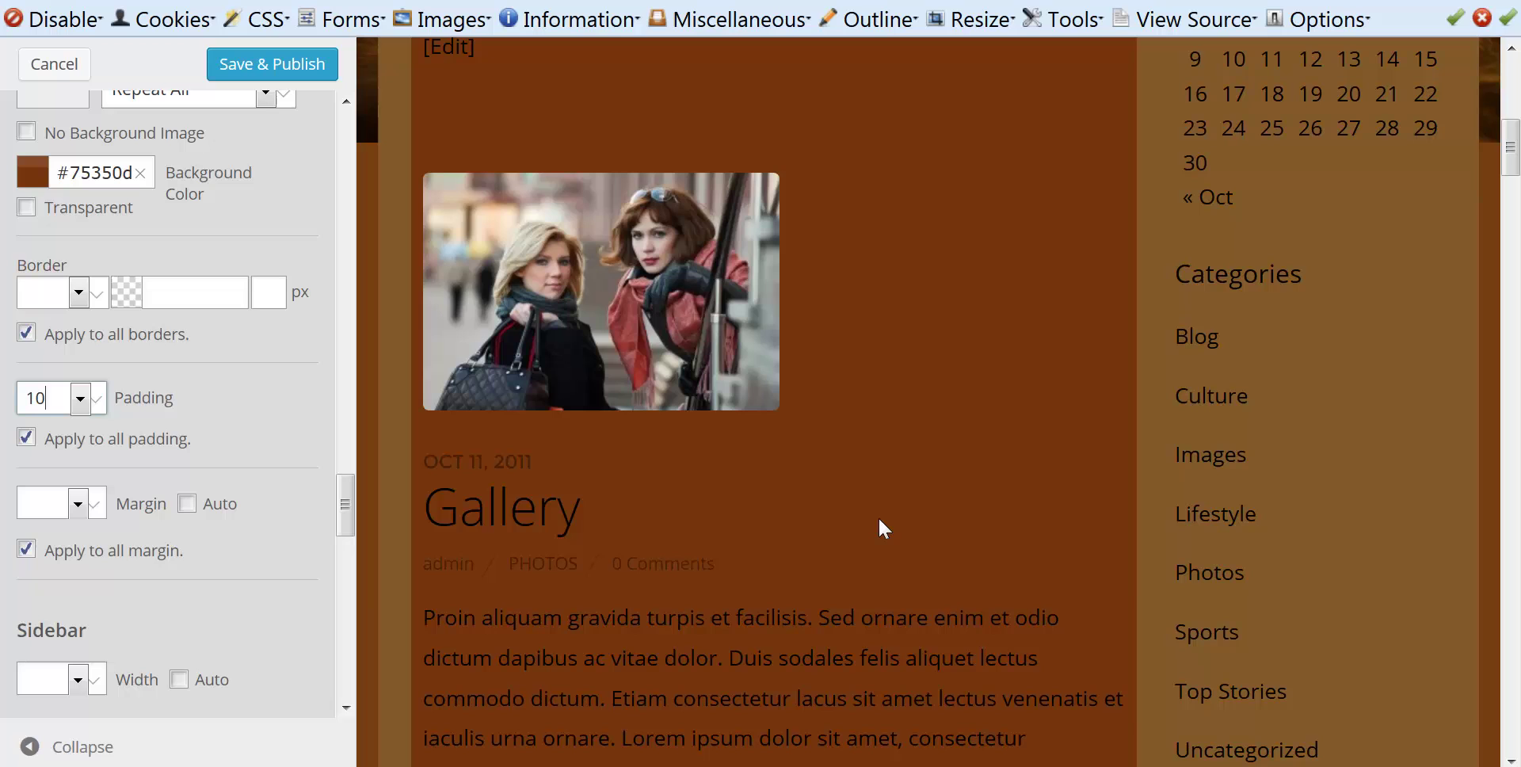
{"action": "scroll", "coordinate": [878, 516], "scroll_direction": "down", "scroll_amount": 5}
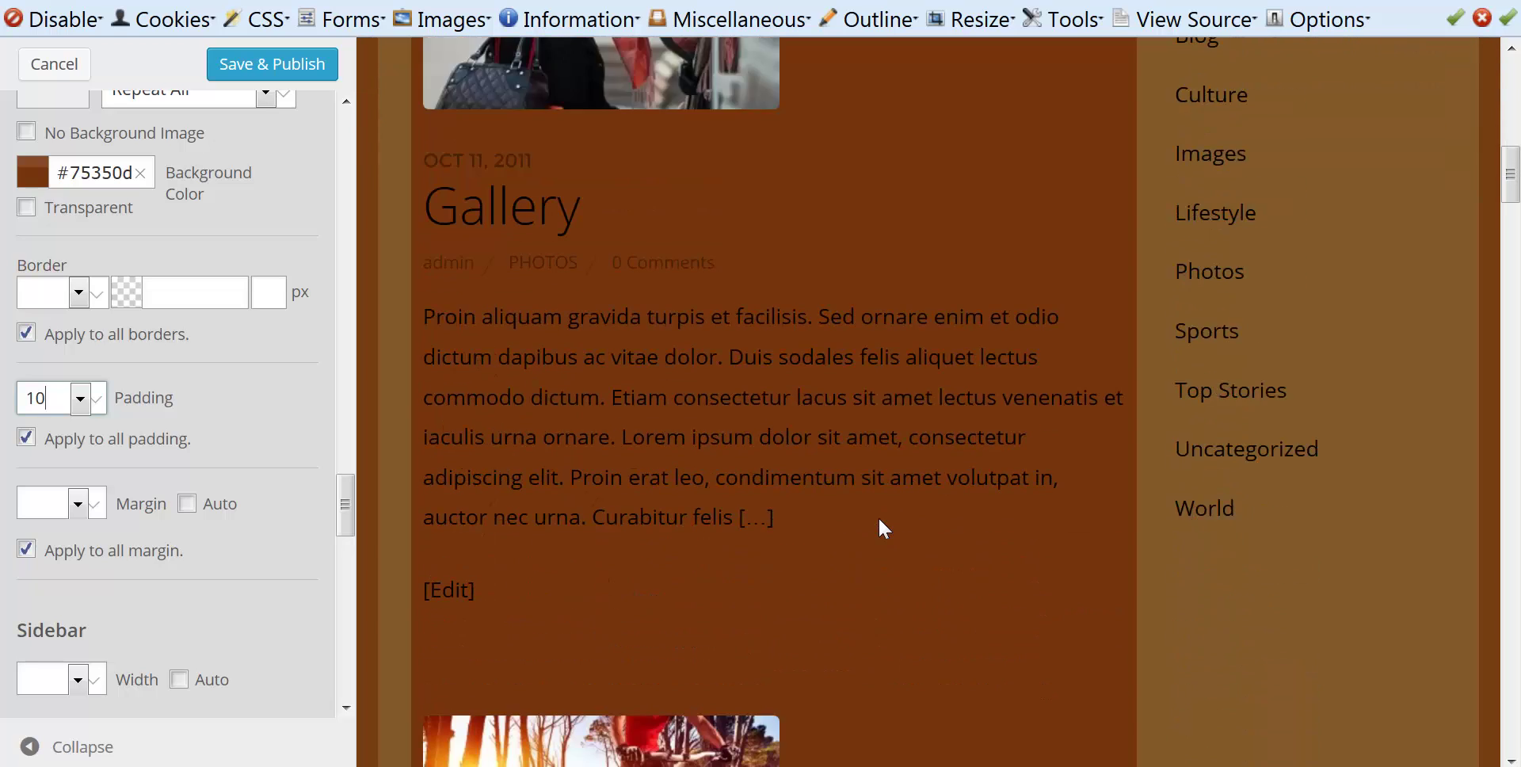
Expand Site Logo & Tagline and choose the Logo Image option instead of the title text
{"action": "left_click_drag", "start_coordinate": [345, 502], "coordinate": [351, 593]}
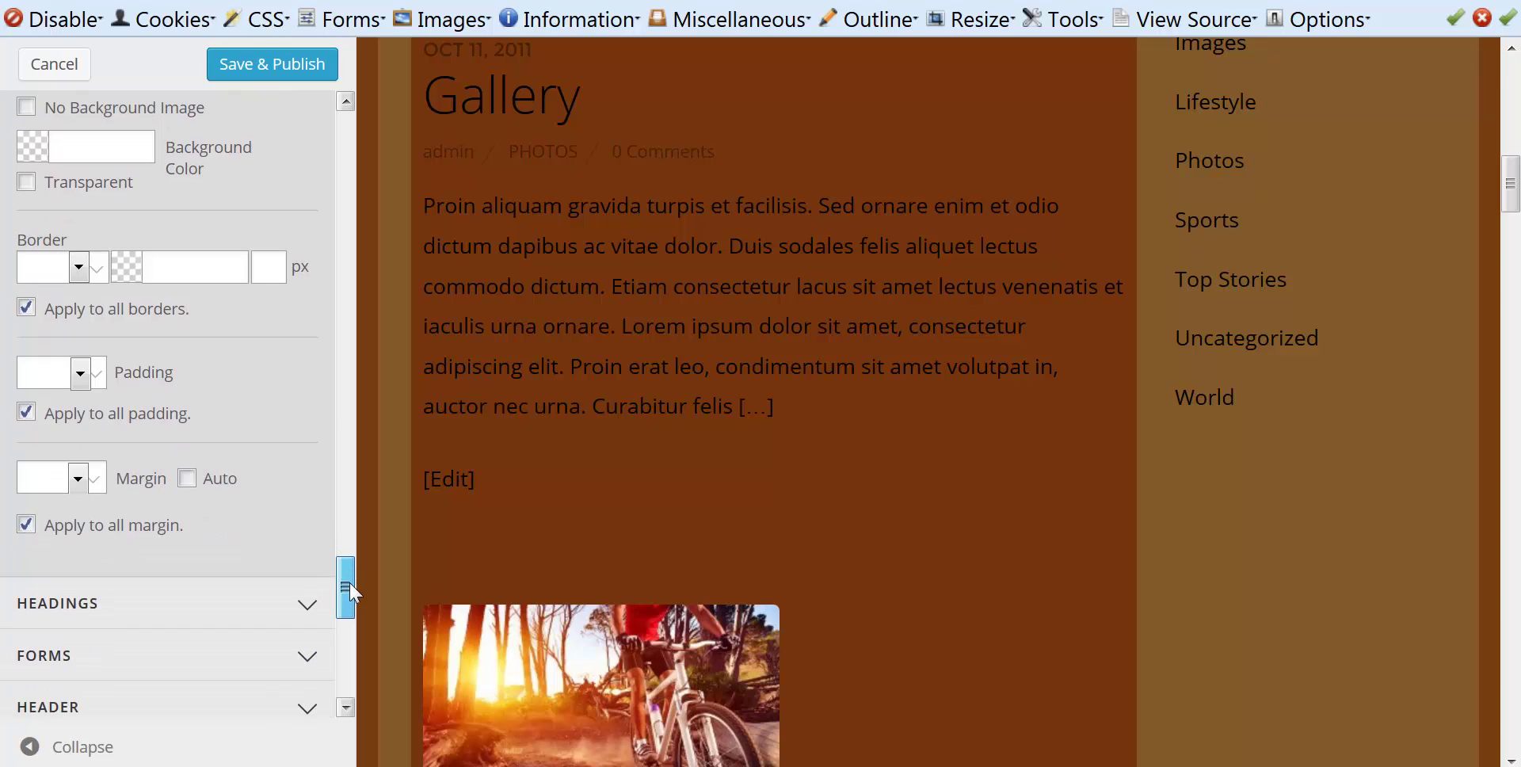
{"action": "left_click_drag", "start_coordinate": [351, 593], "coordinate": [350, 626]}
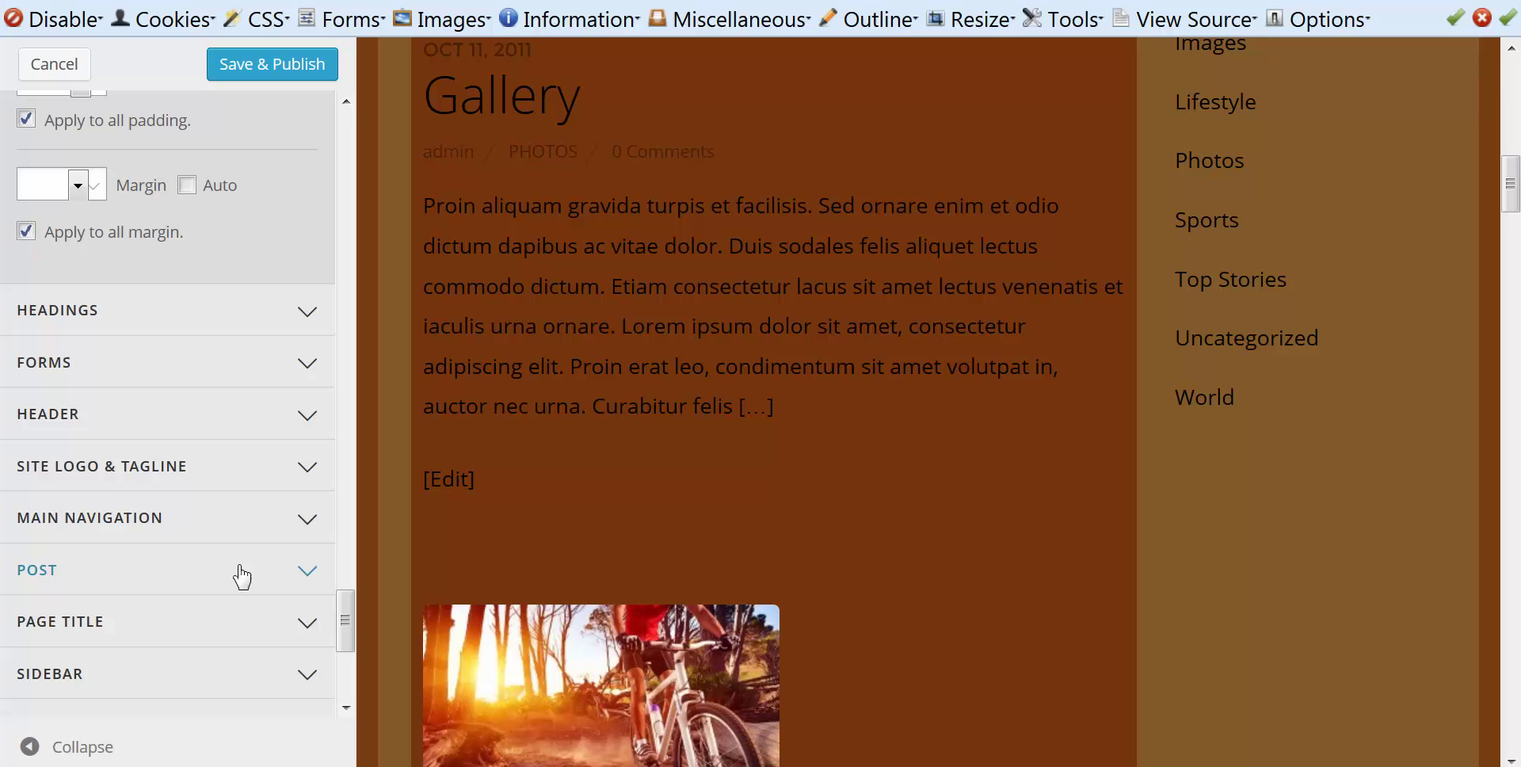
{"action": "left_click", "coordinate": [110, 479]}
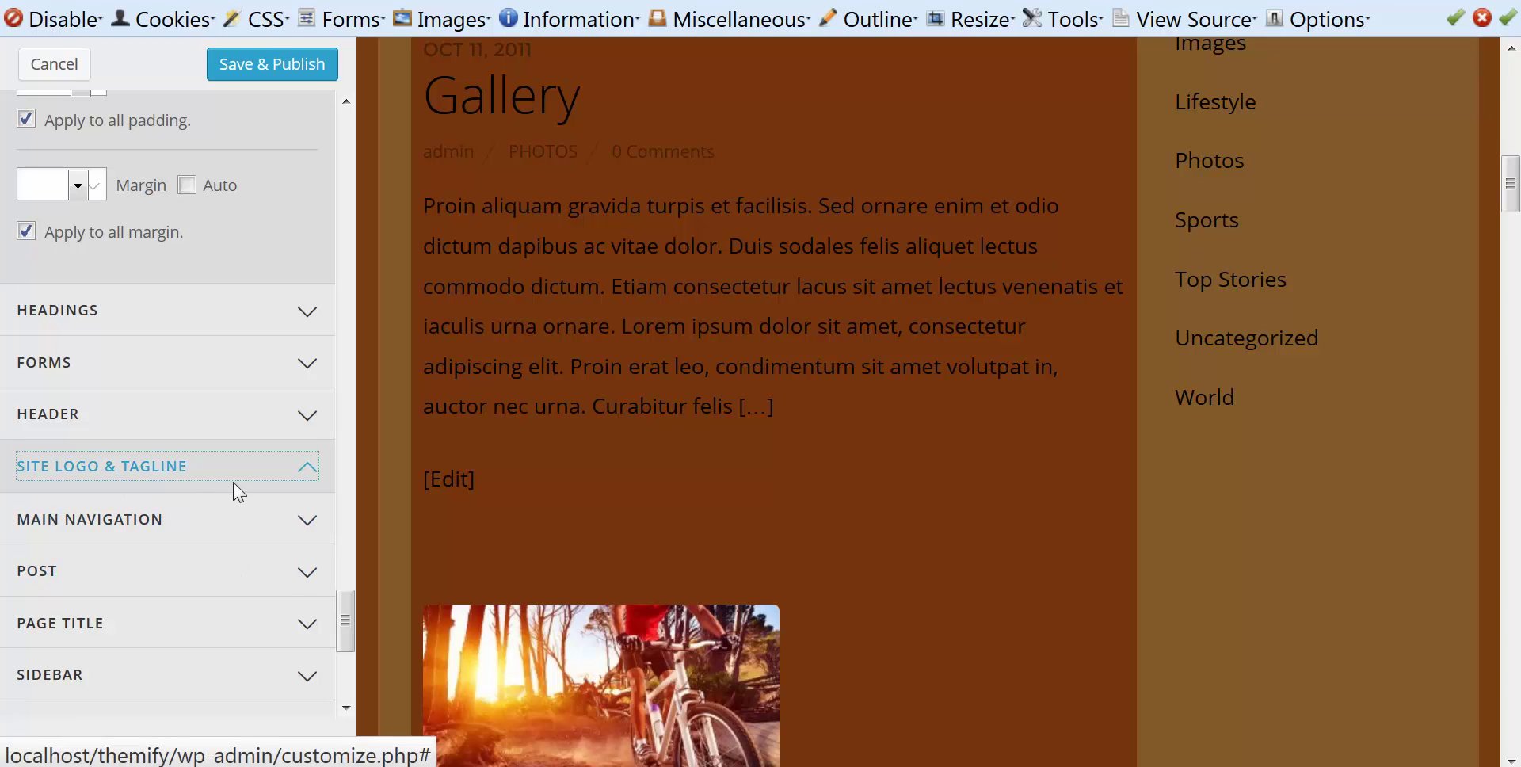
{"action": "scroll", "coordinate": [939, 169], "scroll_direction": "up", "scroll_amount": 10}
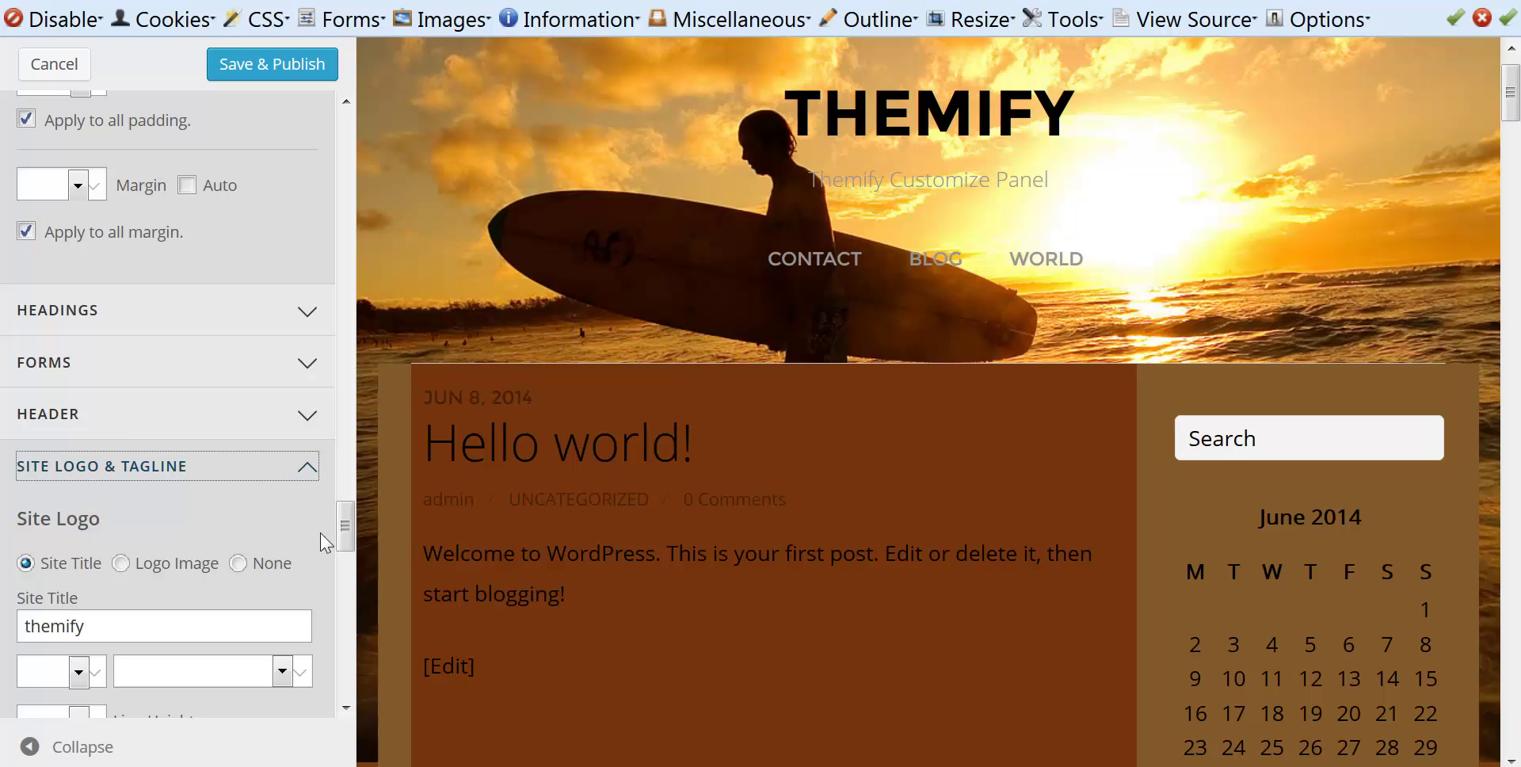
{"action": "scroll", "coordinate": [345, 527], "scroll_direction": "down", "scroll_amount": 3}
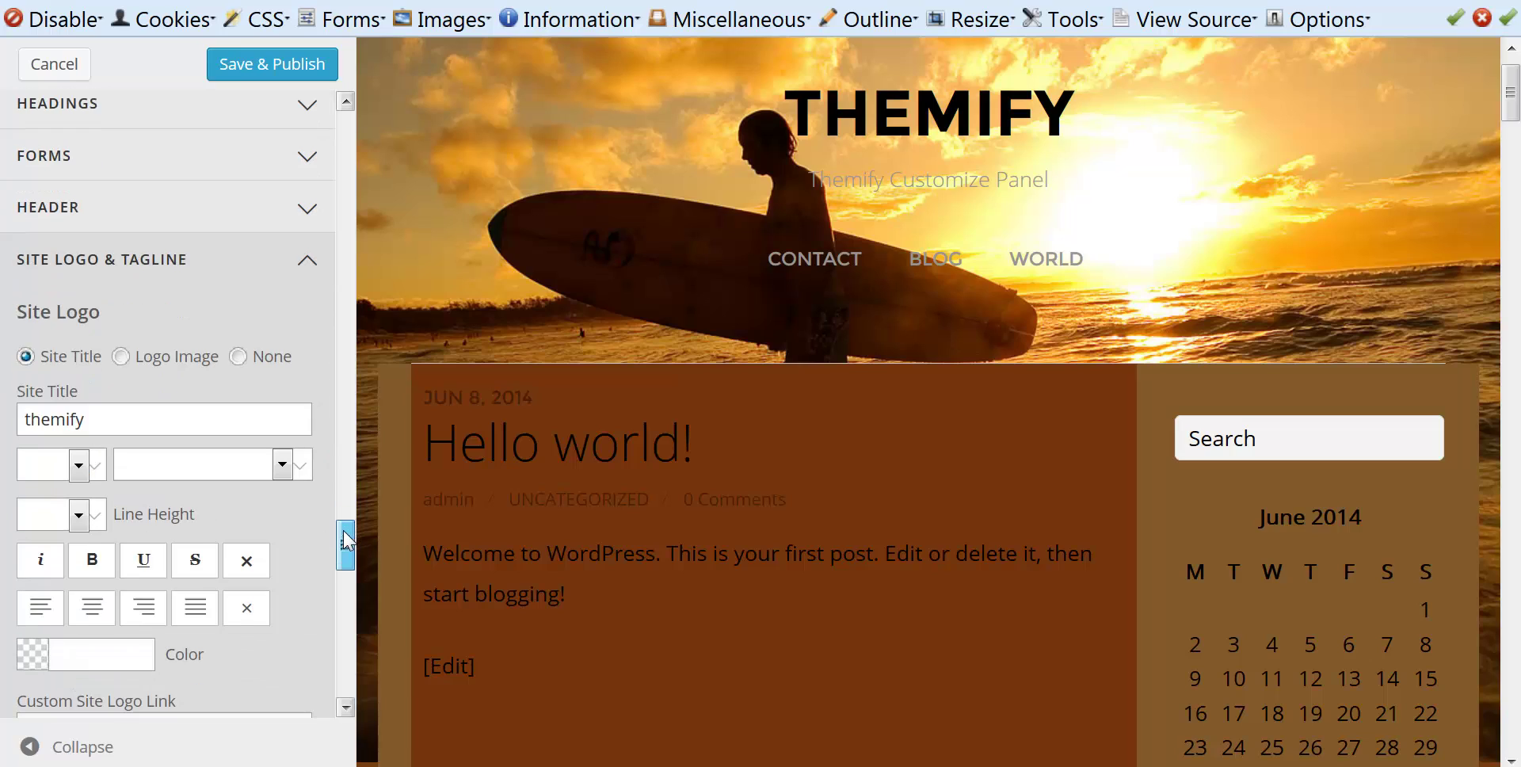
{"action": "left_click", "coordinate": [121, 357]}
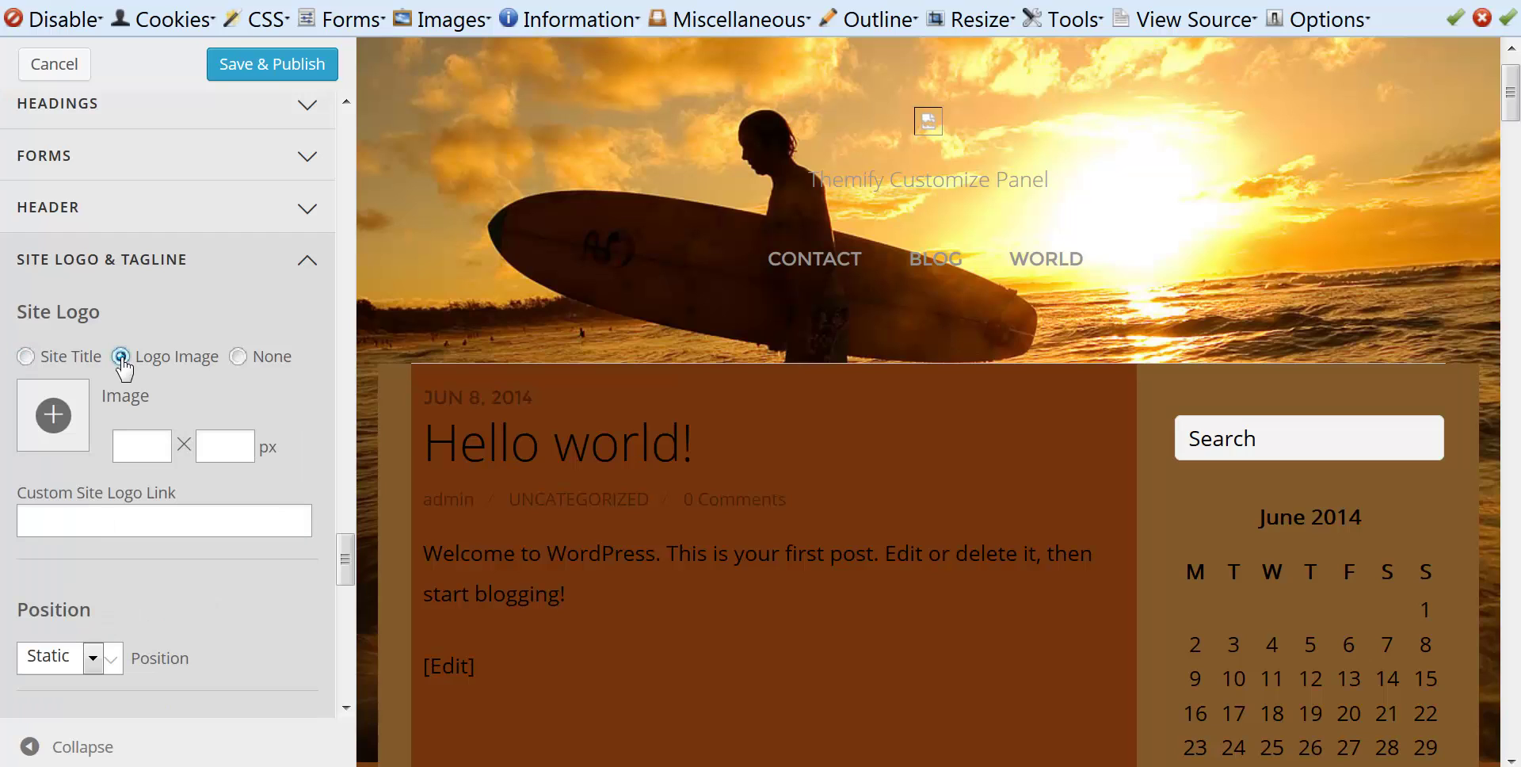
Insert the themify-logo image from the Media Library as the site logo
{"action": "left_click", "coordinate": [53, 415]}
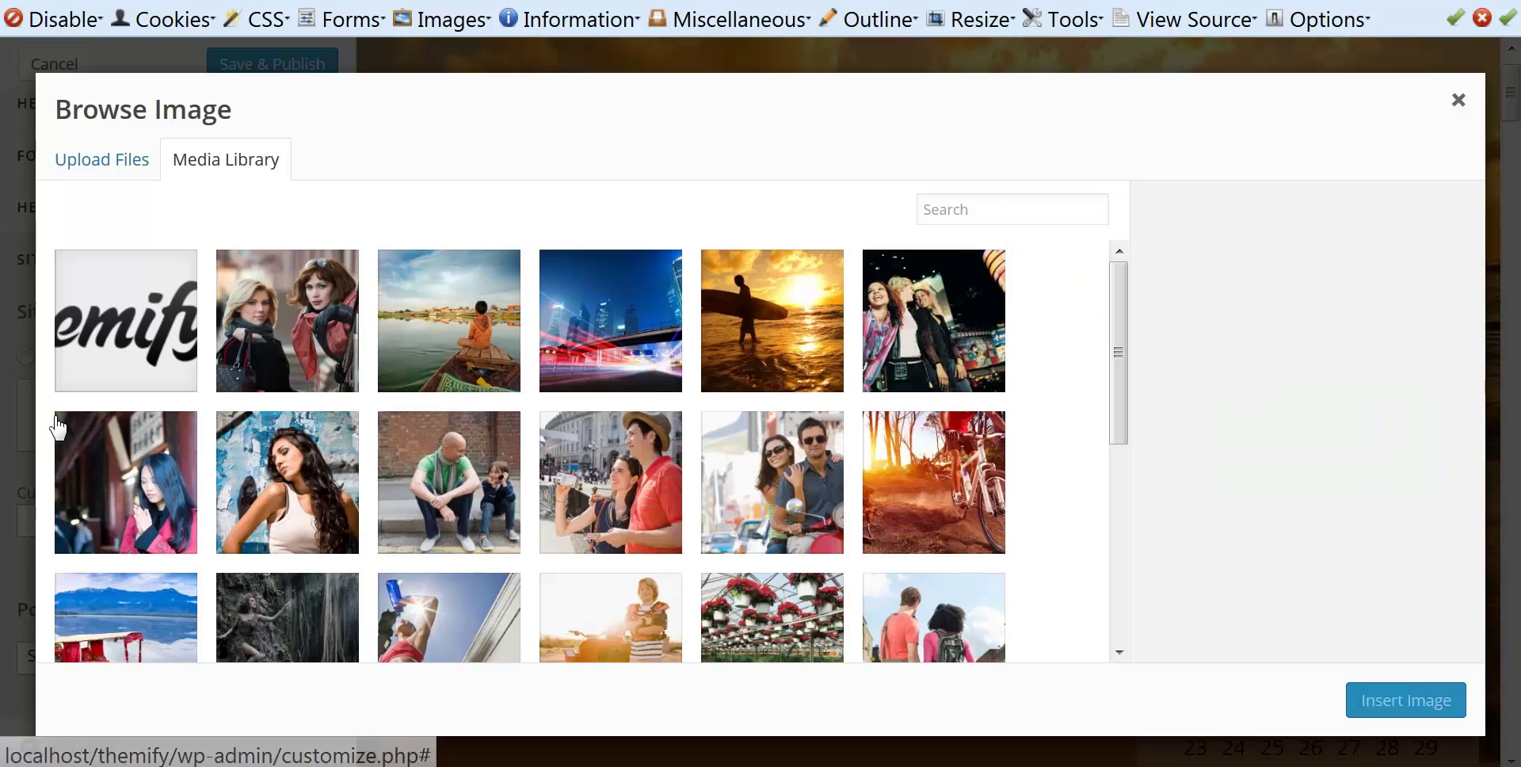
{"action": "left_click", "coordinate": [119, 336]}
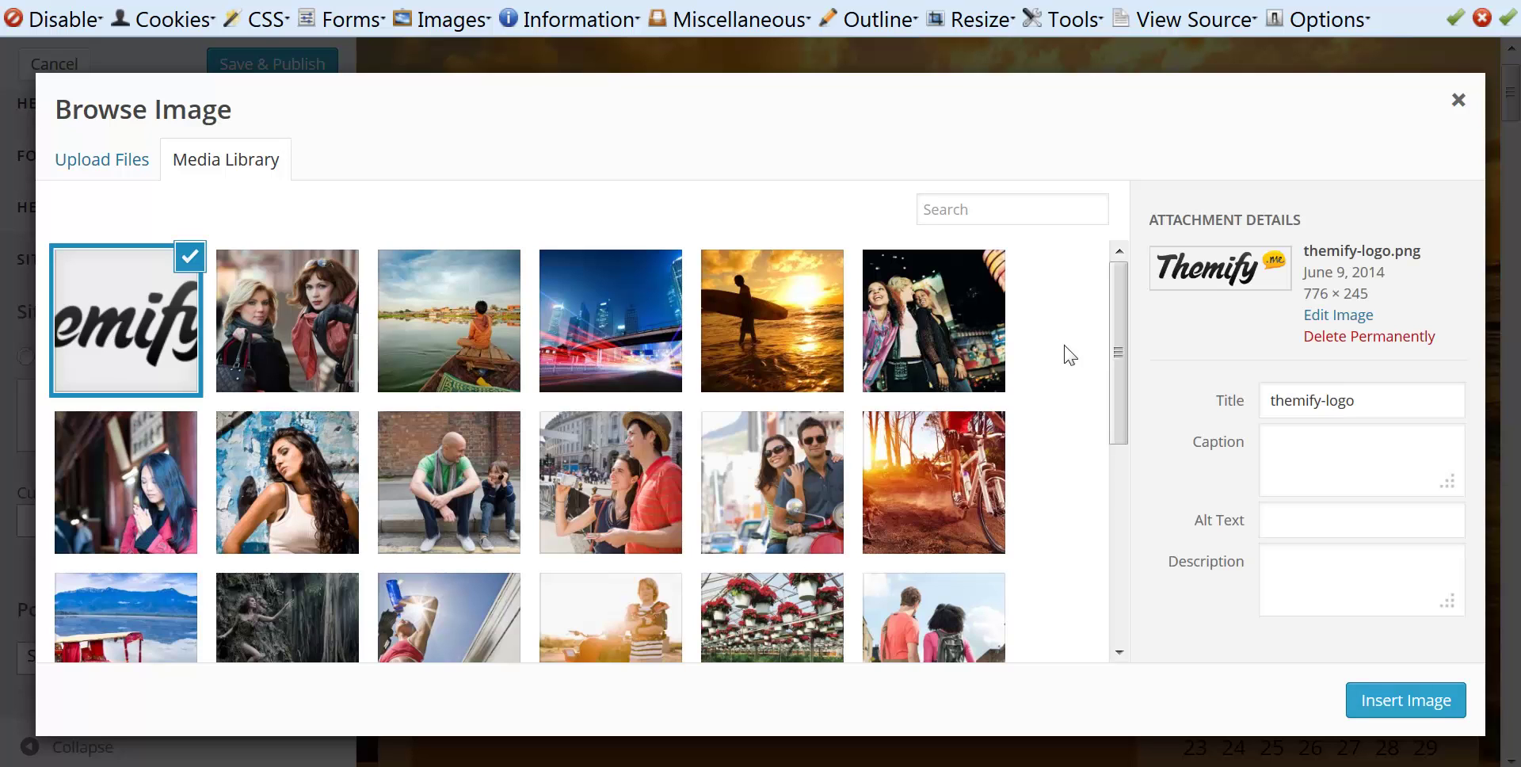
{"action": "left_click", "coordinate": [1413, 705]}
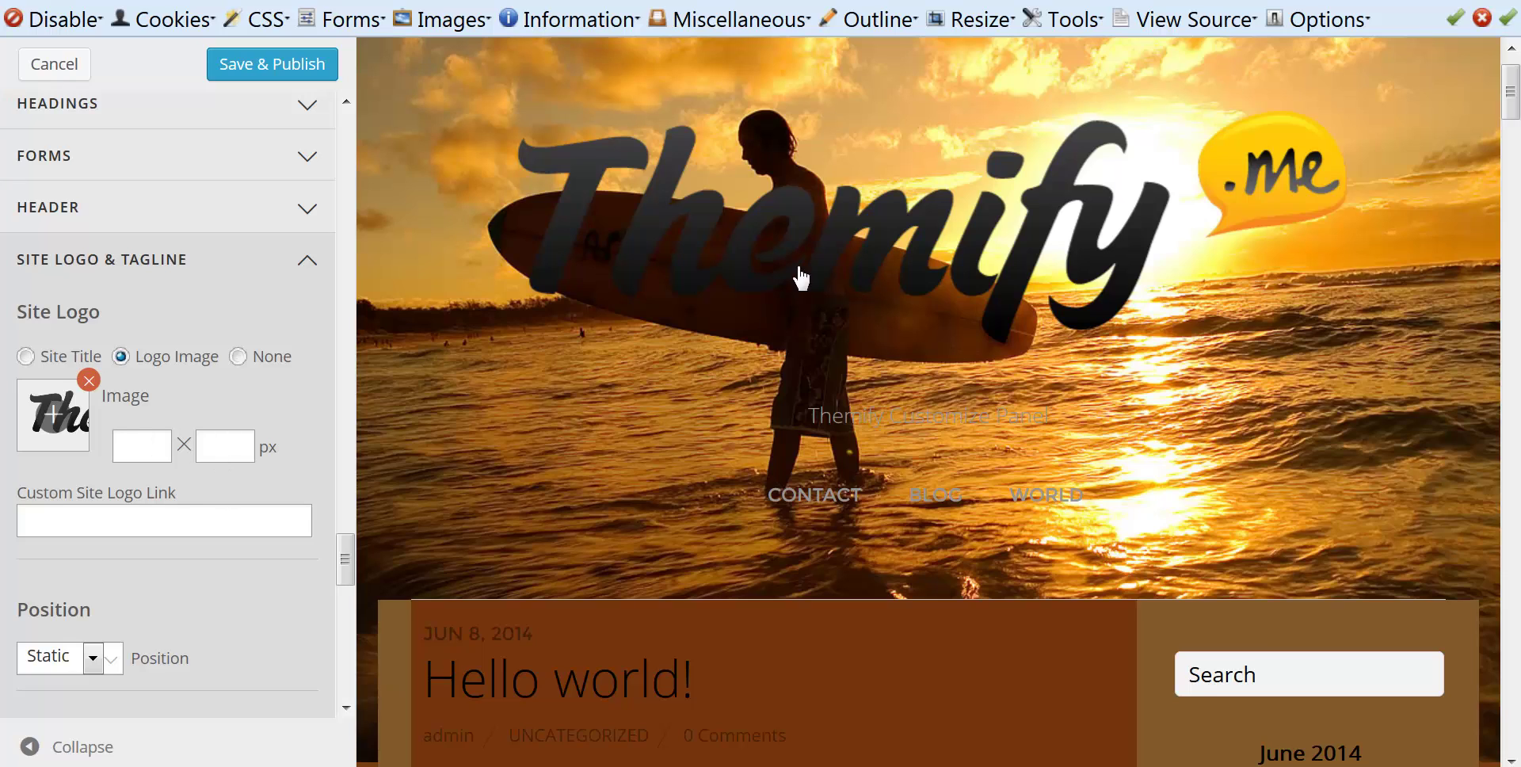
Enter 400 as the logo width, then change its middle digit to make it 450 px
{"action": "left_click", "coordinate": [137, 443]}
{"action": "type", "text": "400"}
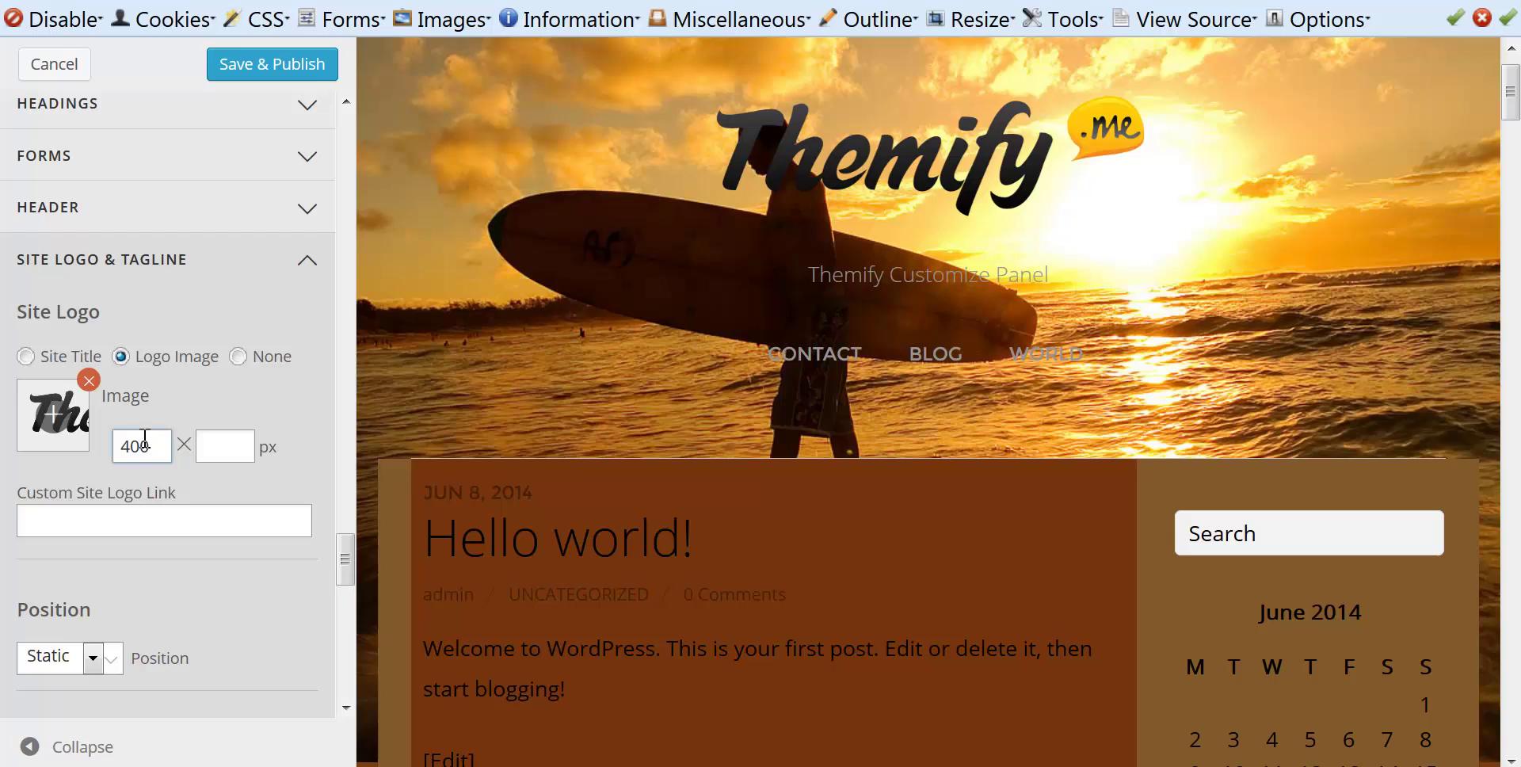
{"action": "left_click_drag", "start_coordinate": [136, 444], "coordinate": [130, 445]}
{"action": "type", "text": "5"}
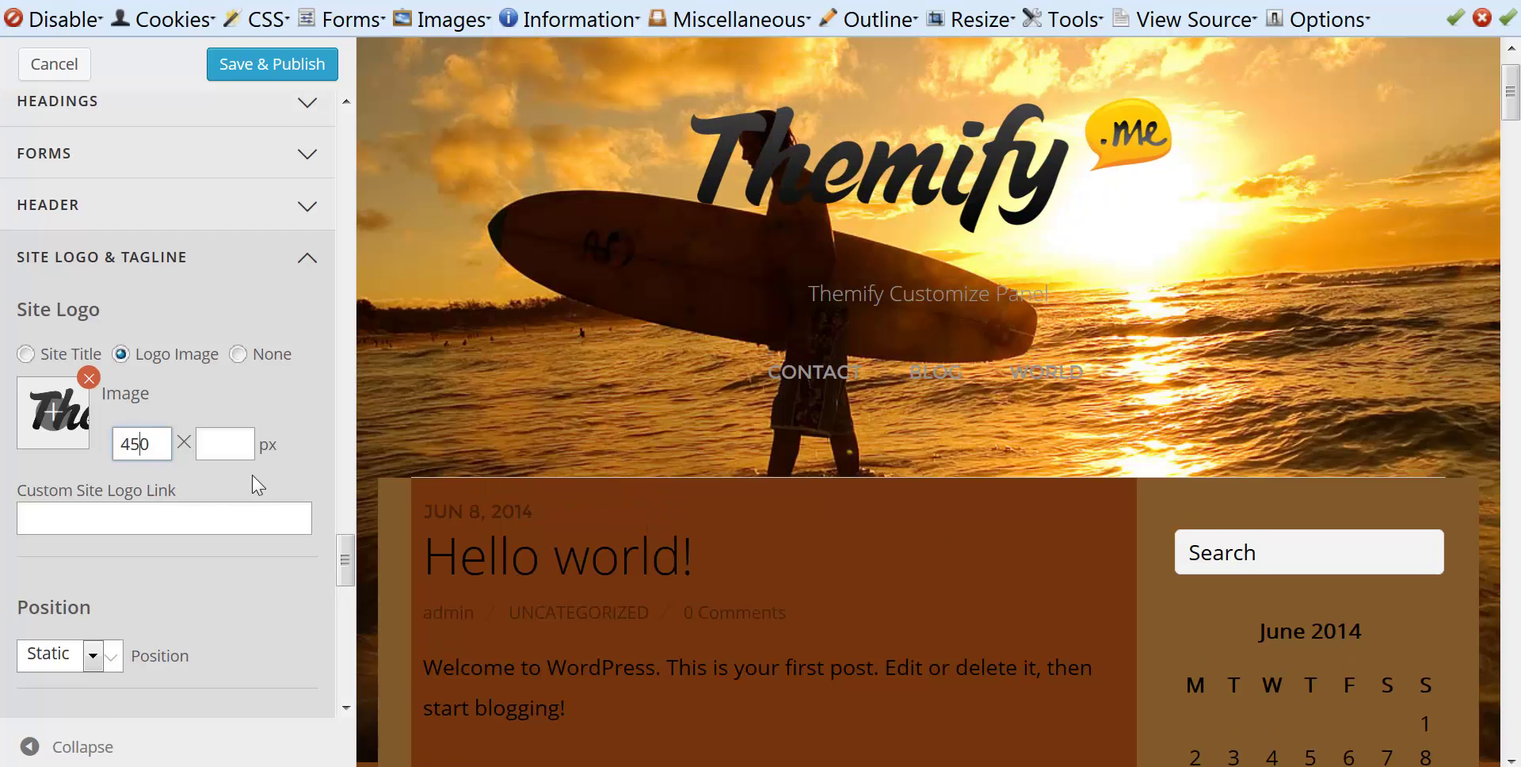
{"action": "scroll", "coordinate": [253, 475], "scroll_direction": "down", "scroll_amount": 2}
{"action": "scroll", "coordinate": [255, 475], "scroll_direction": "down", "scroll_amount": 6}
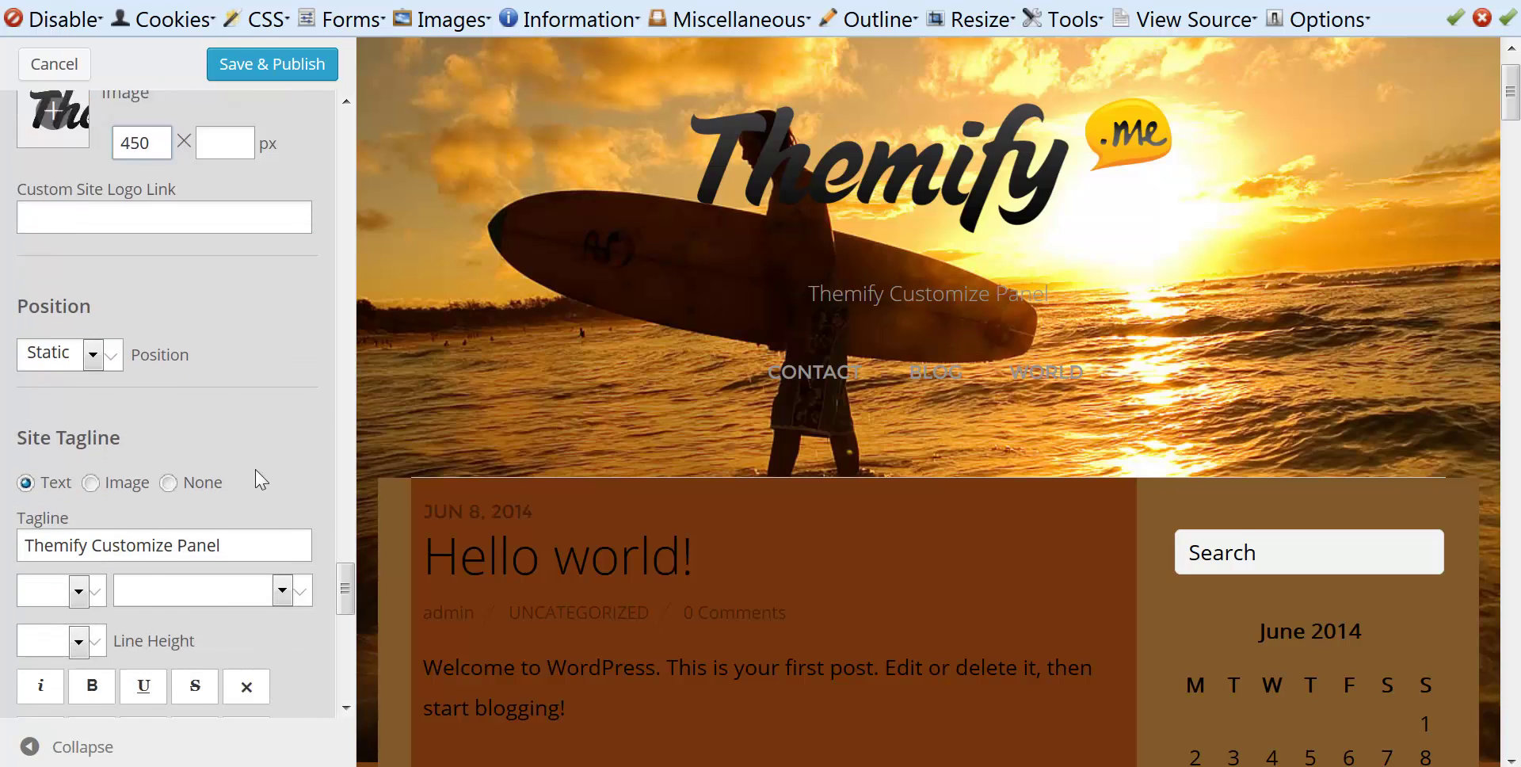
Set the Site Tagline colour to white #ffffff
{"action": "scroll", "coordinate": [307, 428], "scroll_direction": "down", "scroll_amount": 3}
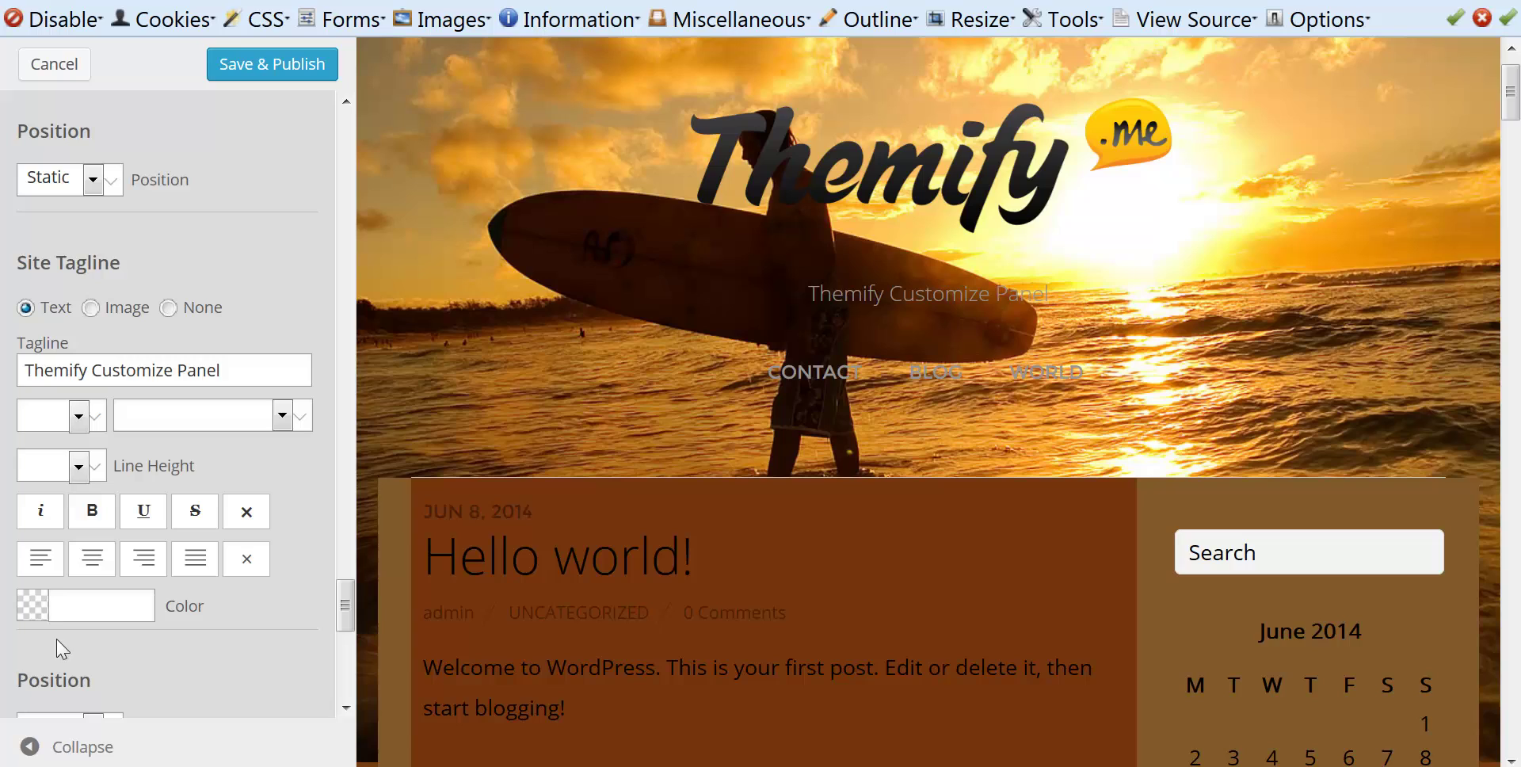
{"action": "left_click", "coordinate": [31, 599]}
{"action": "left_click_drag", "start_coordinate": [35, 638], "coordinate": [18, 622]}
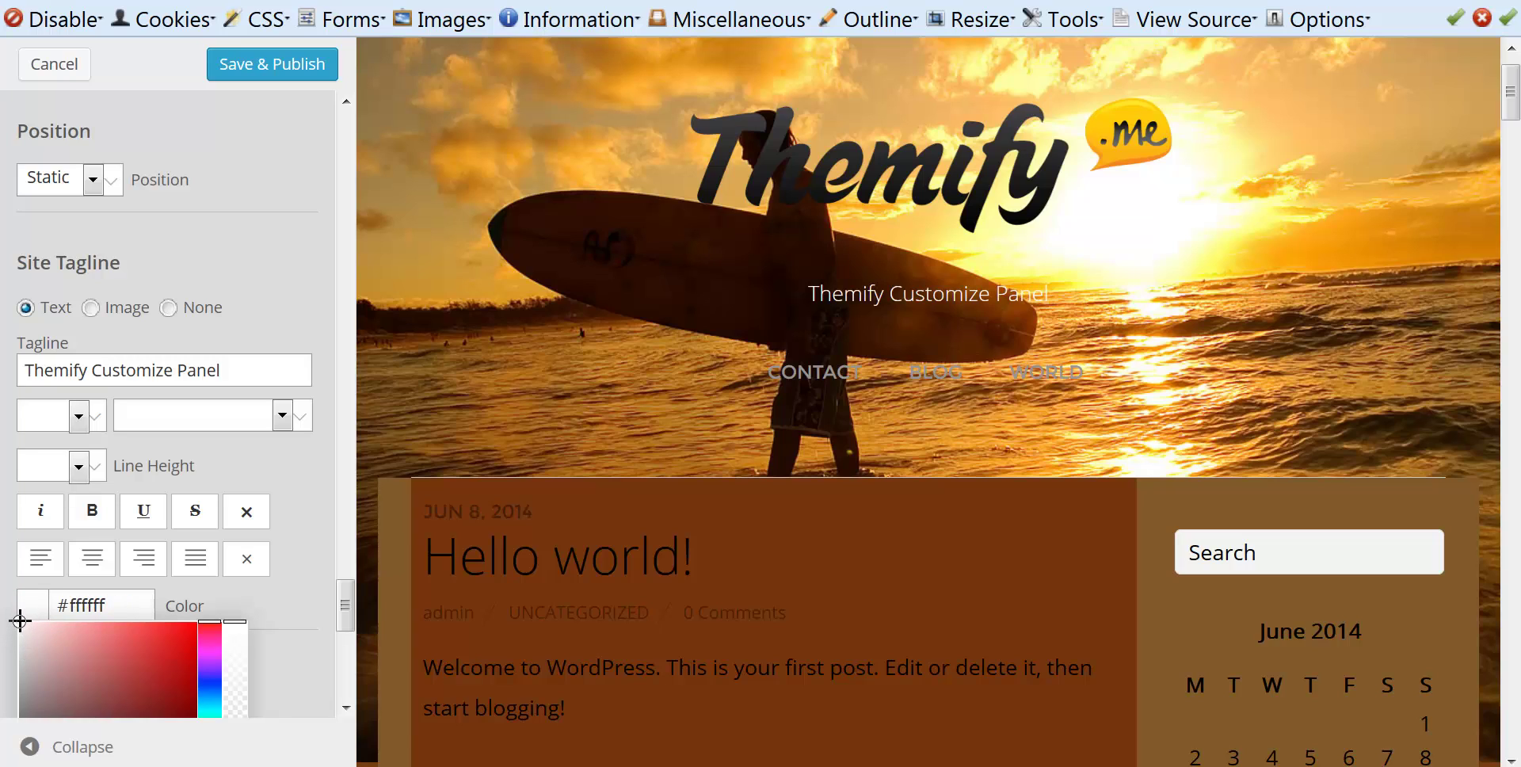
{"action": "left_click", "coordinate": [296, 553]}
{"action": "scroll", "coordinate": [321, 515], "scroll_direction": "down", "scroll_amount": 5}
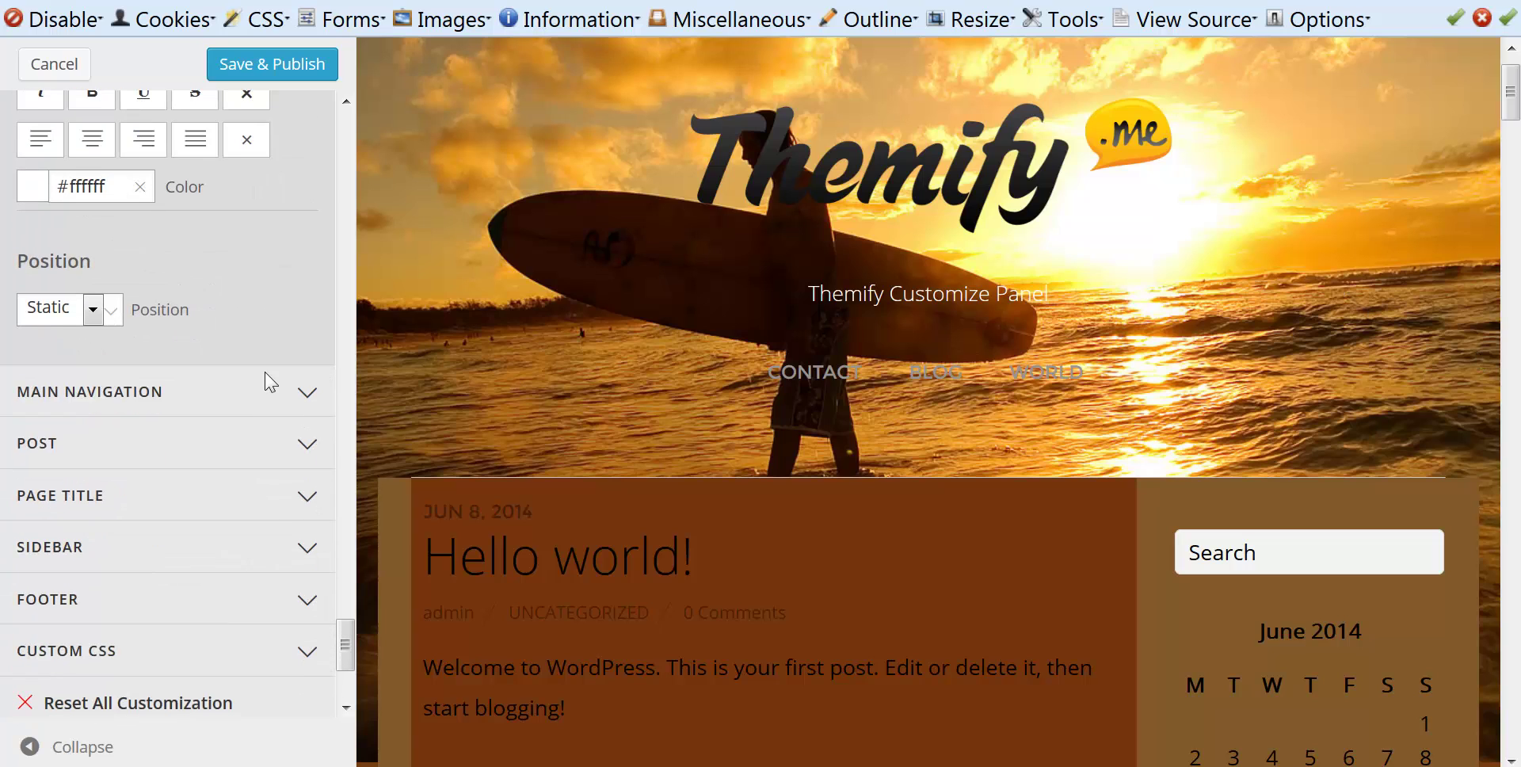
Toggle the tagline's Bold on and off again, then toggle Italic
{"action": "scroll", "coordinate": [265, 380], "scroll_direction": "up", "scroll_amount": 3}
{"action": "scroll", "coordinate": [264, 373], "scroll_direction": "up", "scroll_amount": 1}
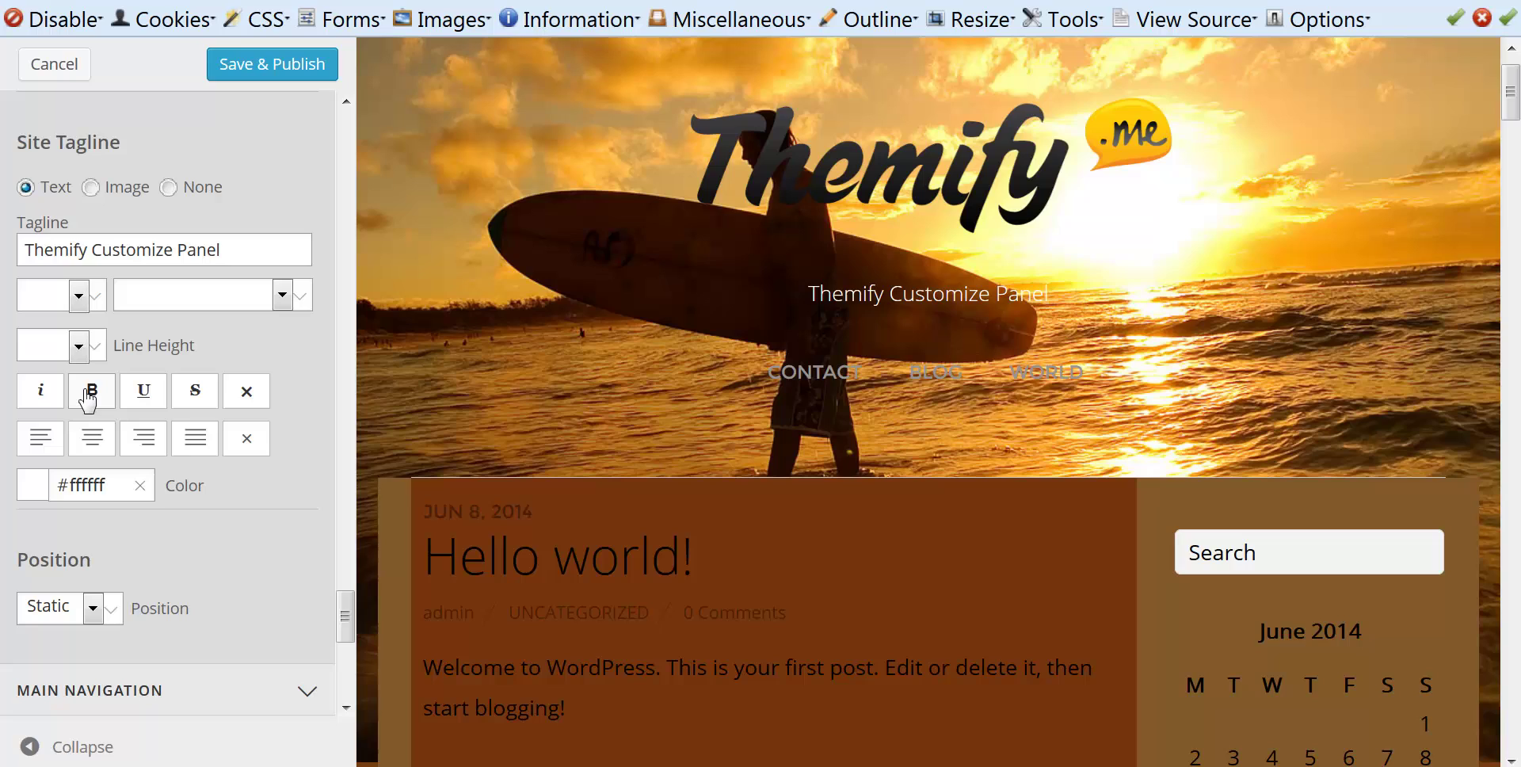
{"action": "left_click", "coordinate": [88, 396]}
{"action": "left_click", "coordinate": [89, 396]}
{"action": "left_click", "coordinate": [40, 390]}
Expand Main Navigation and select Footer Nav (Images, Top Stories, Lifestyle, Contact) as the menu
{"action": "scroll", "coordinate": [263, 460], "scroll_direction": "down", "scroll_amount": 3}
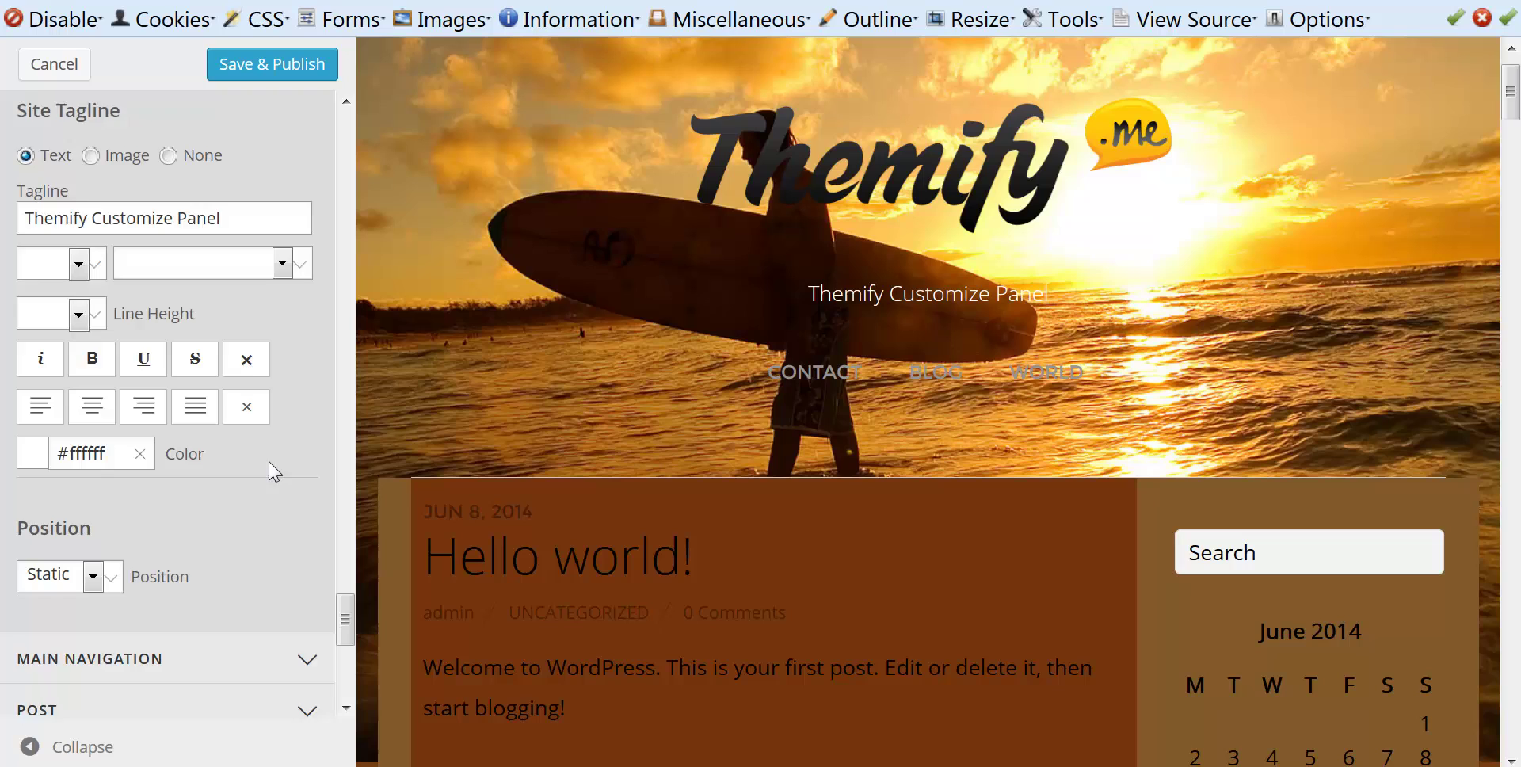
{"action": "scroll", "coordinate": [268, 467], "scroll_direction": "down", "scroll_amount": 2}
{"action": "left_click", "coordinate": [259, 392]}
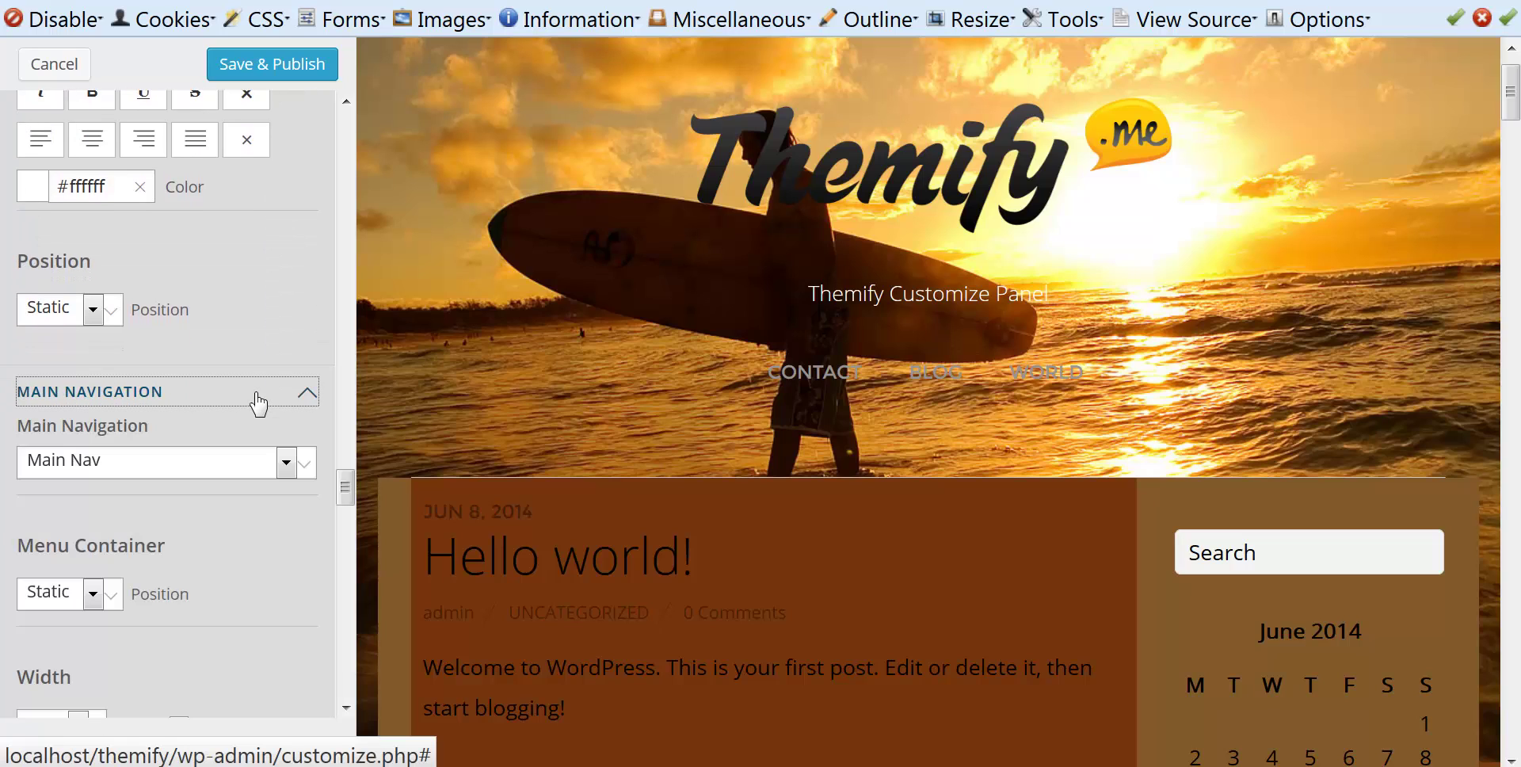
{"action": "scroll", "coordinate": [260, 368], "scroll_direction": "down", "scroll_amount": 2}
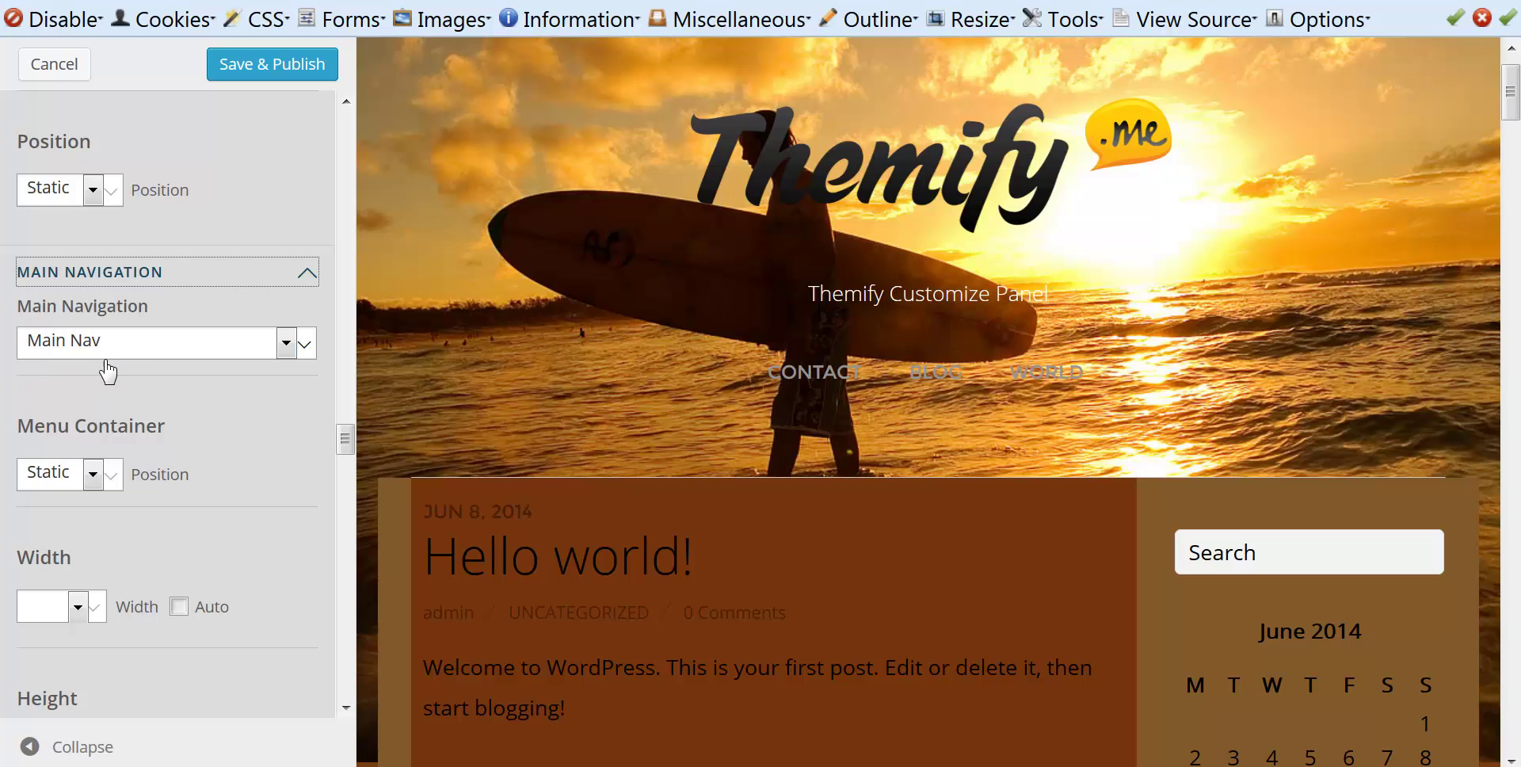
{"action": "left_click", "coordinate": [203, 354]}
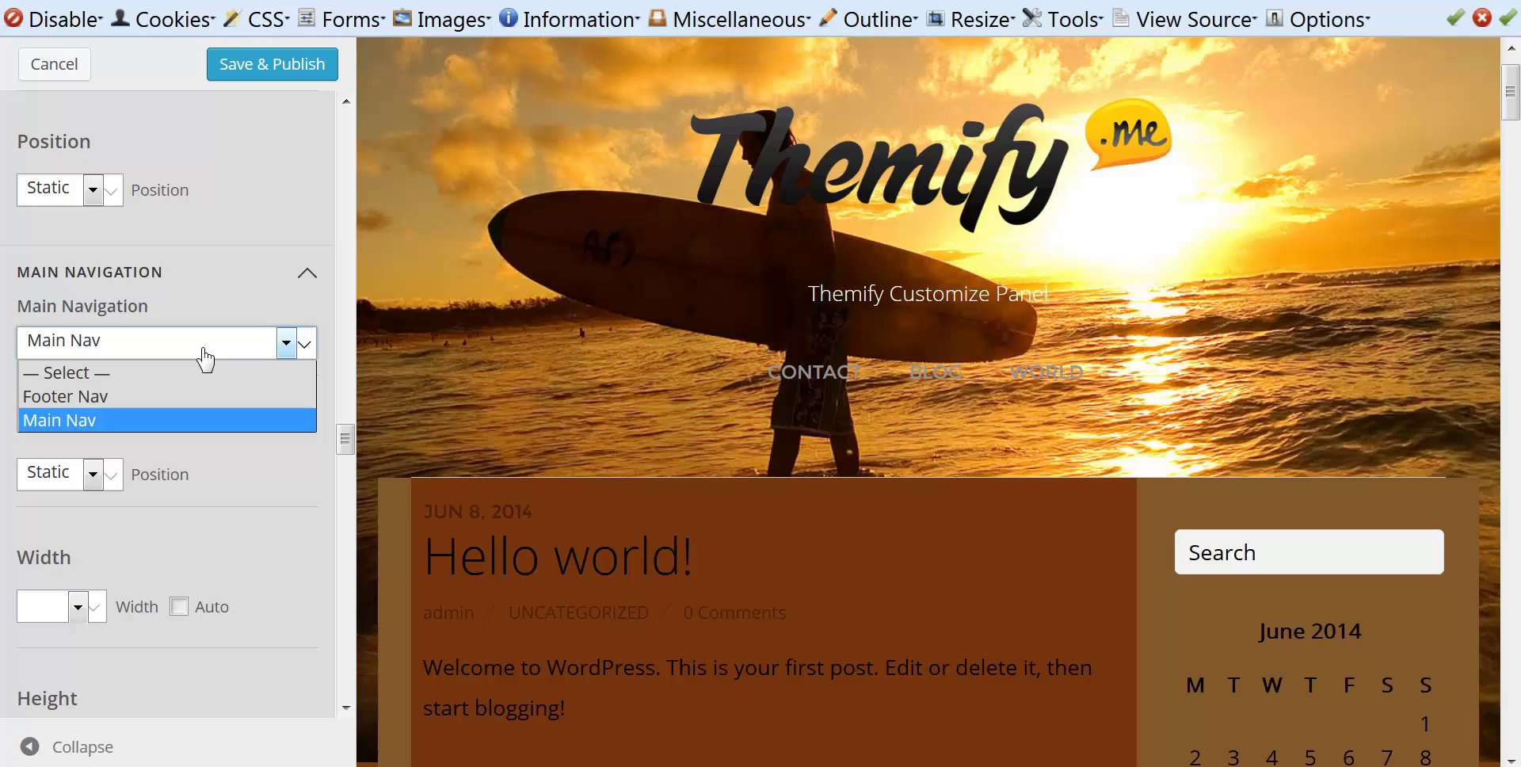
{"action": "left_click", "coordinate": [80, 398]}
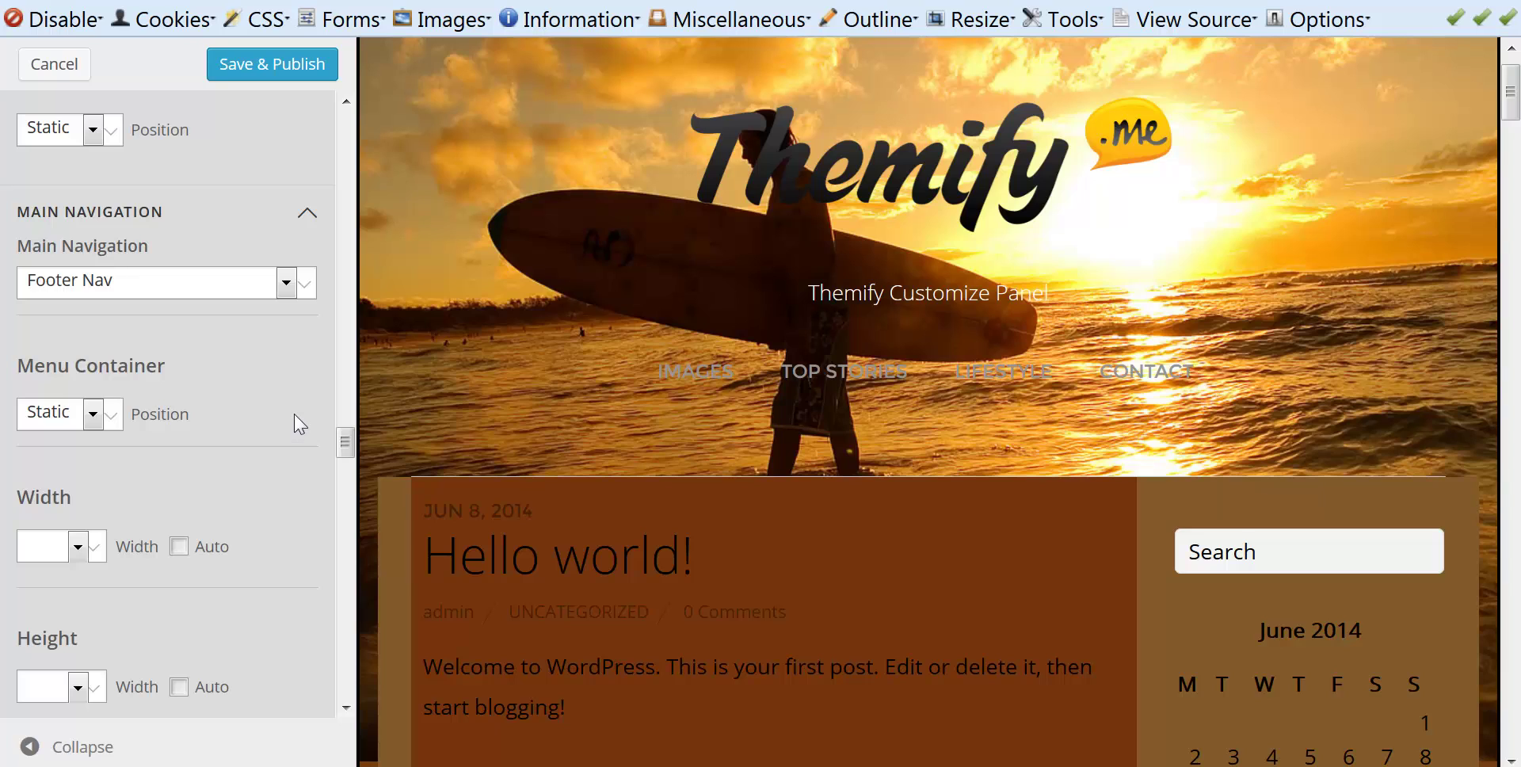
Make the menu link text colour white
{"action": "scroll", "coordinate": [295, 411], "scroll_direction": "down", "scroll_amount": 5}
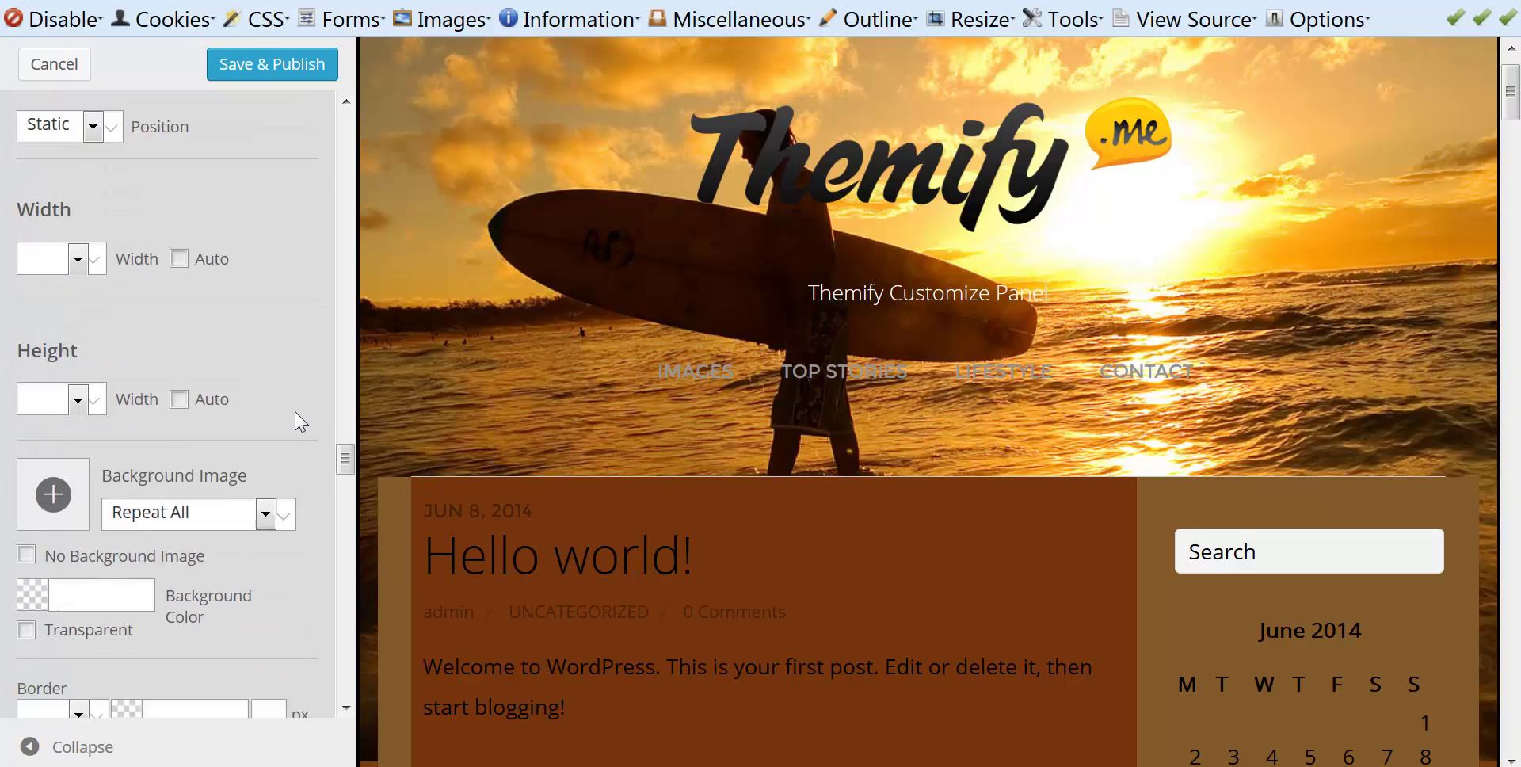
{"action": "scroll", "coordinate": [295, 411], "scroll_direction": "down", "scroll_amount": 3}
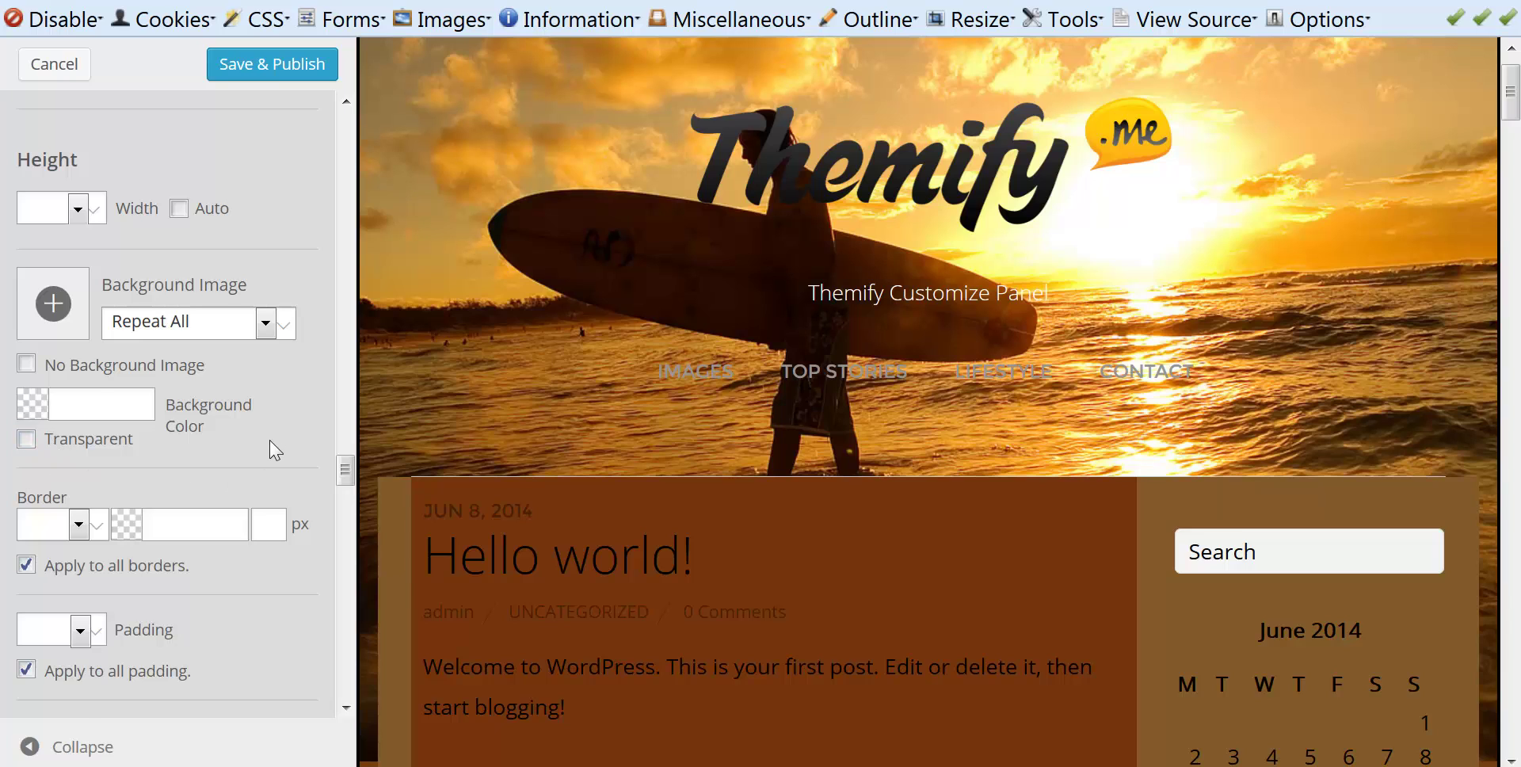
{"action": "scroll", "coordinate": [270, 440], "scroll_direction": "down", "scroll_amount": 5}
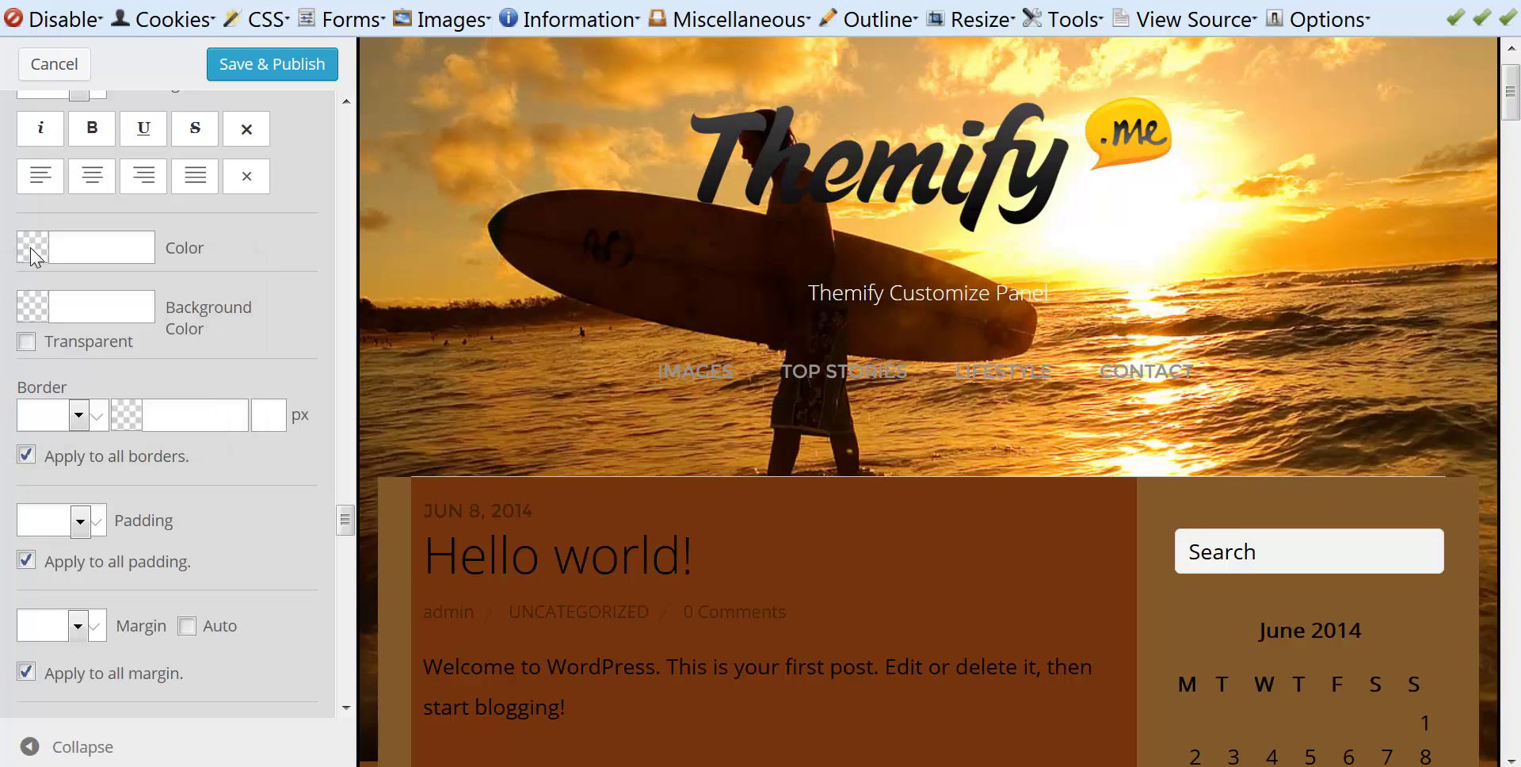
{"action": "left_click", "coordinate": [32, 249]}
{"action": "left_click_drag", "start_coordinate": [39, 276], "coordinate": [12, 261]}
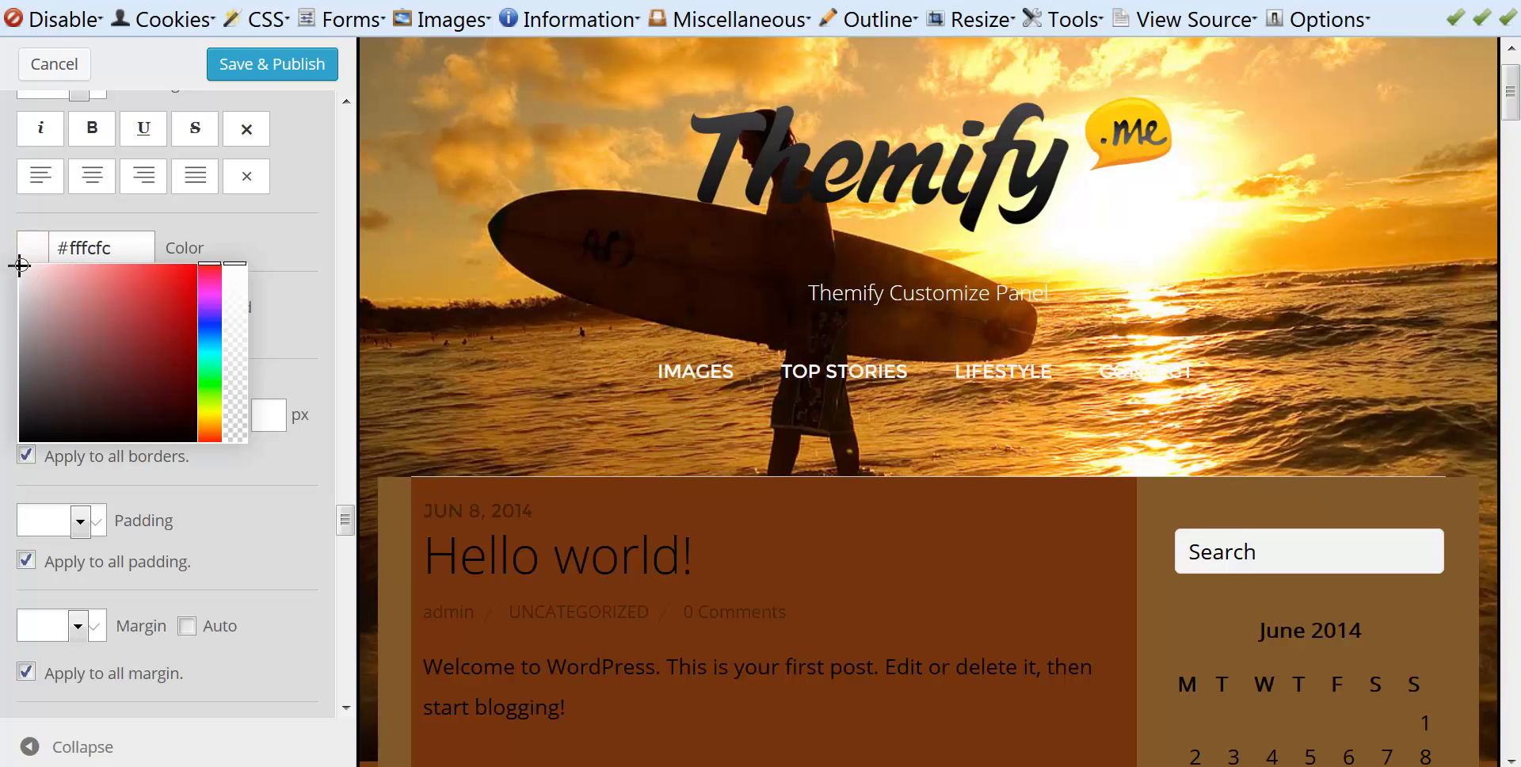
{"action": "left_click", "coordinate": [286, 228]}
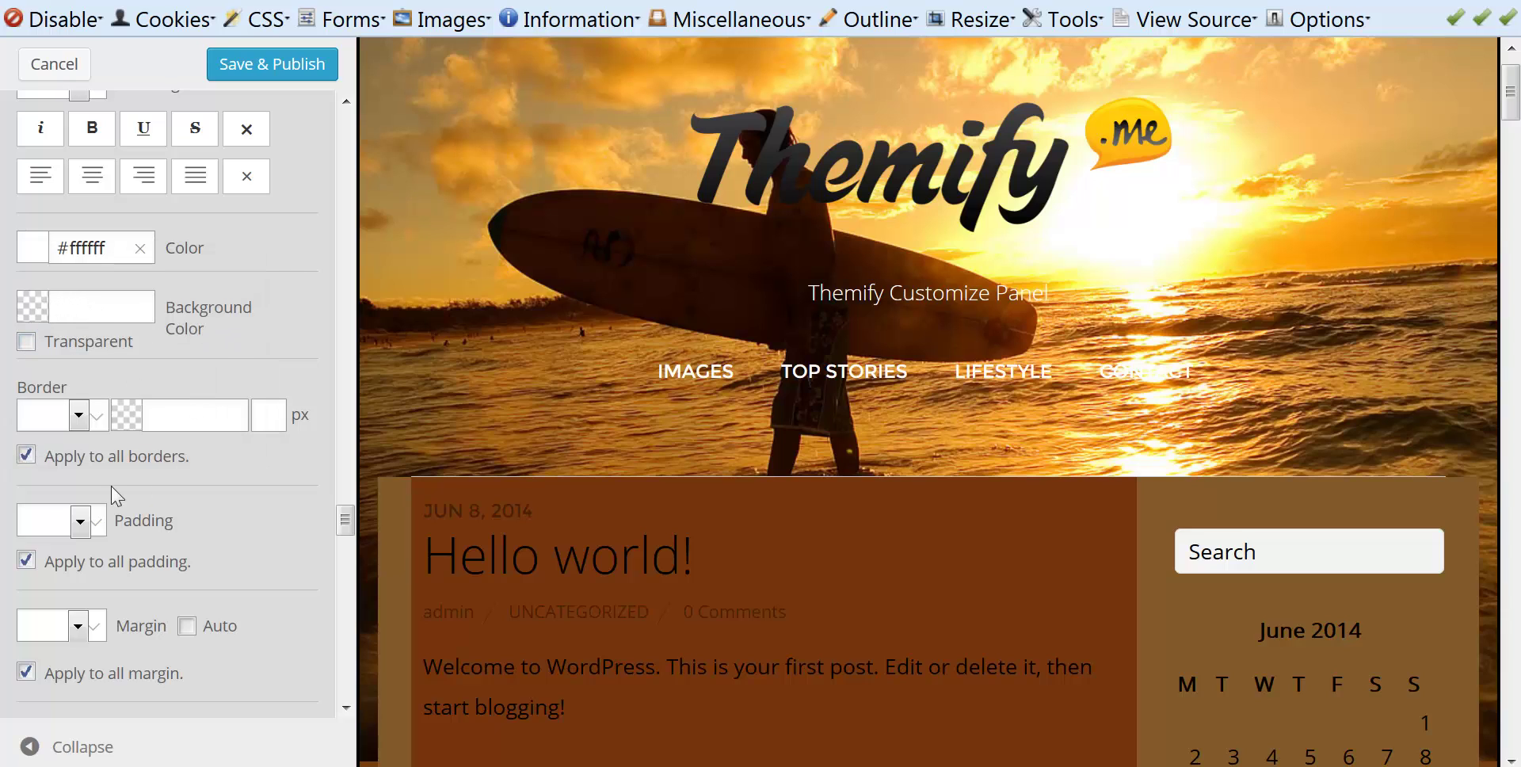
Give the menu links a Solid border coloured white #ffffff
{"action": "left_click", "coordinate": [61, 428]}
{"action": "left_click", "coordinate": [49, 461]}
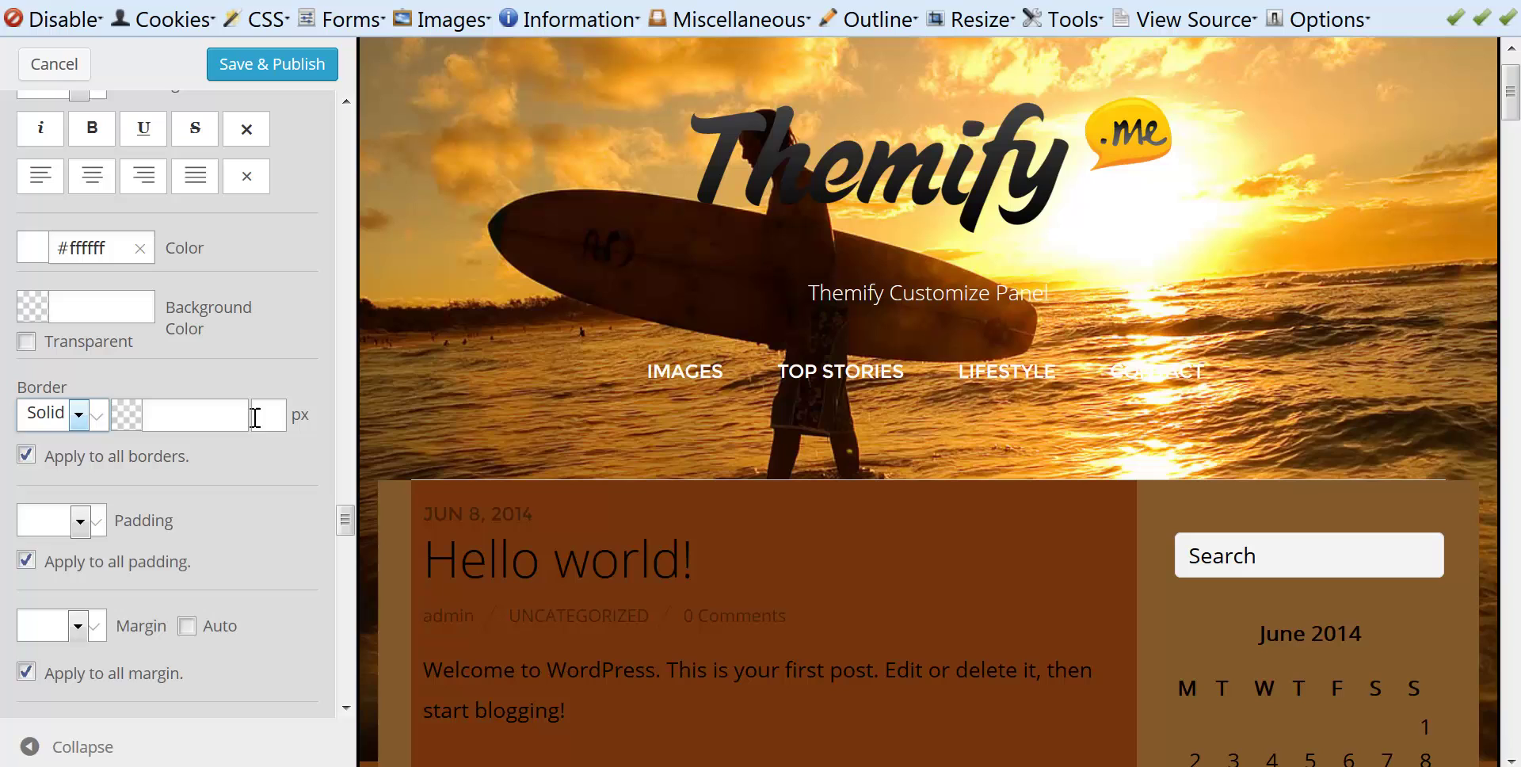
{"action": "left_click", "coordinate": [212, 418]}
{"action": "left_click_drag", "start_coordinate": [171, 442], "coordinate": [89, 435]}
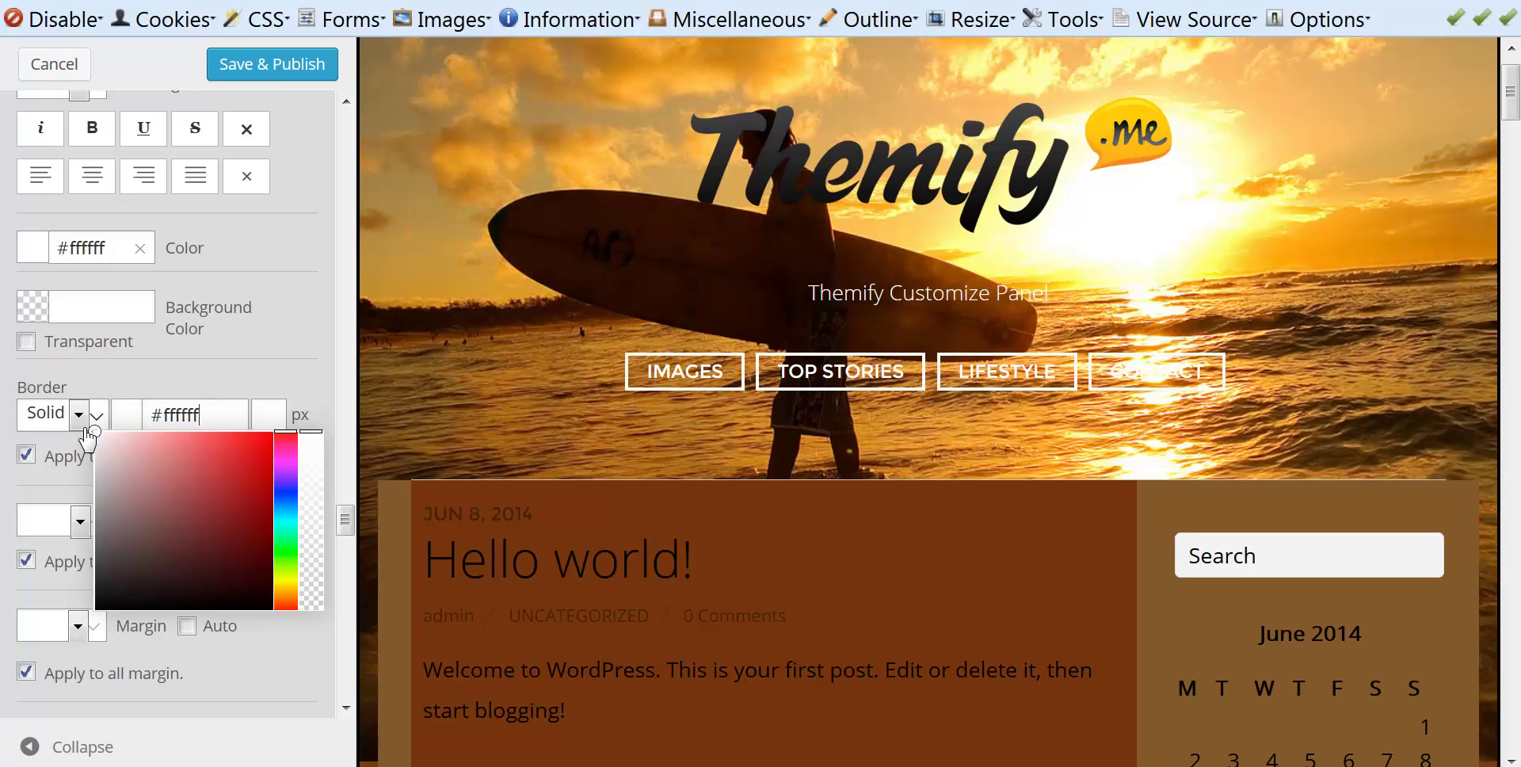
{"action": "left_click", "coordinate": [306, 365]}
{"action": "scroll", "coordinate": [346, 527], "scroll_direction": "down", "scroll_amount": 1}
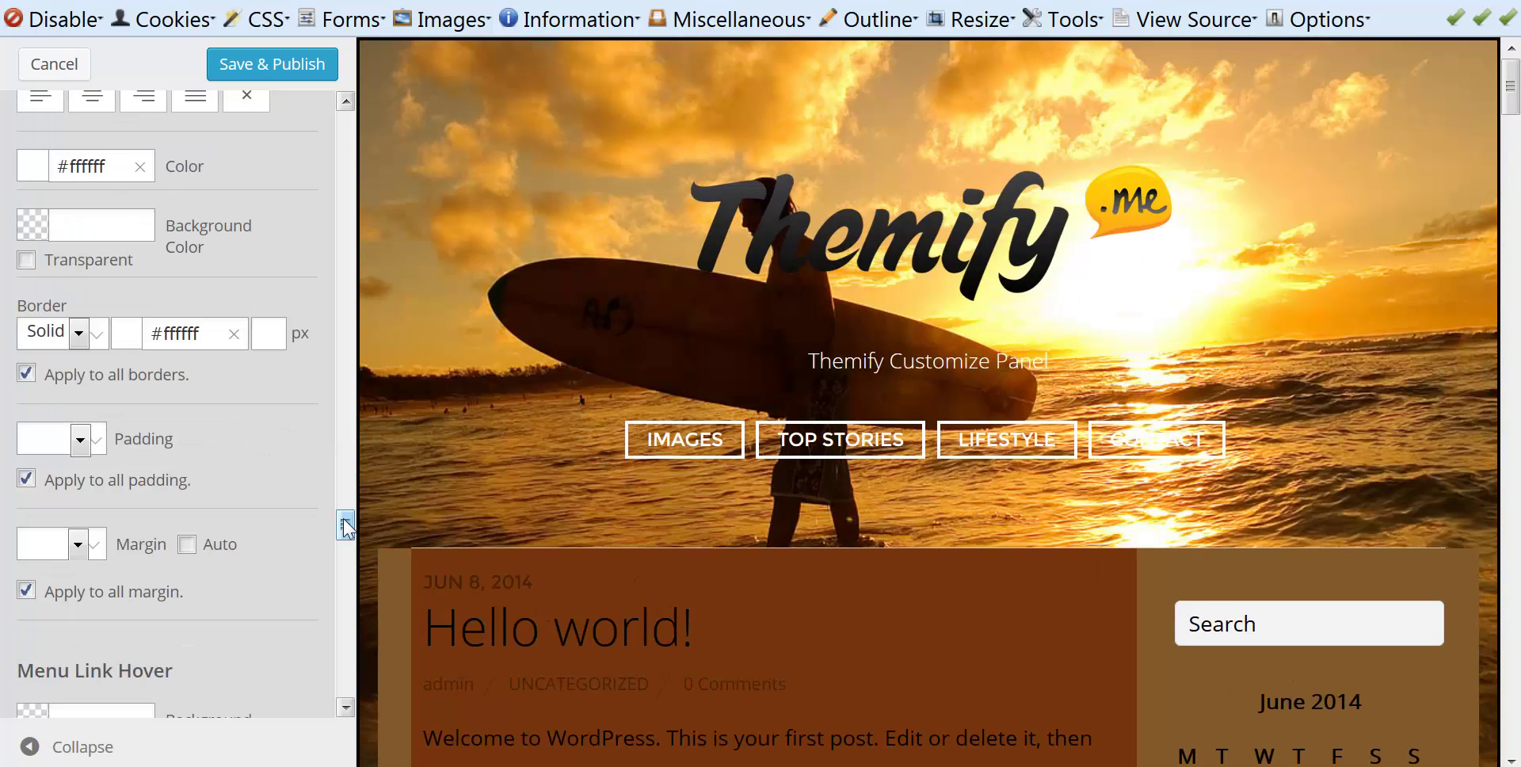
{"action": "left_click_drag", "start_coordinate": [346, 527], "coordinate": [354, 689]}
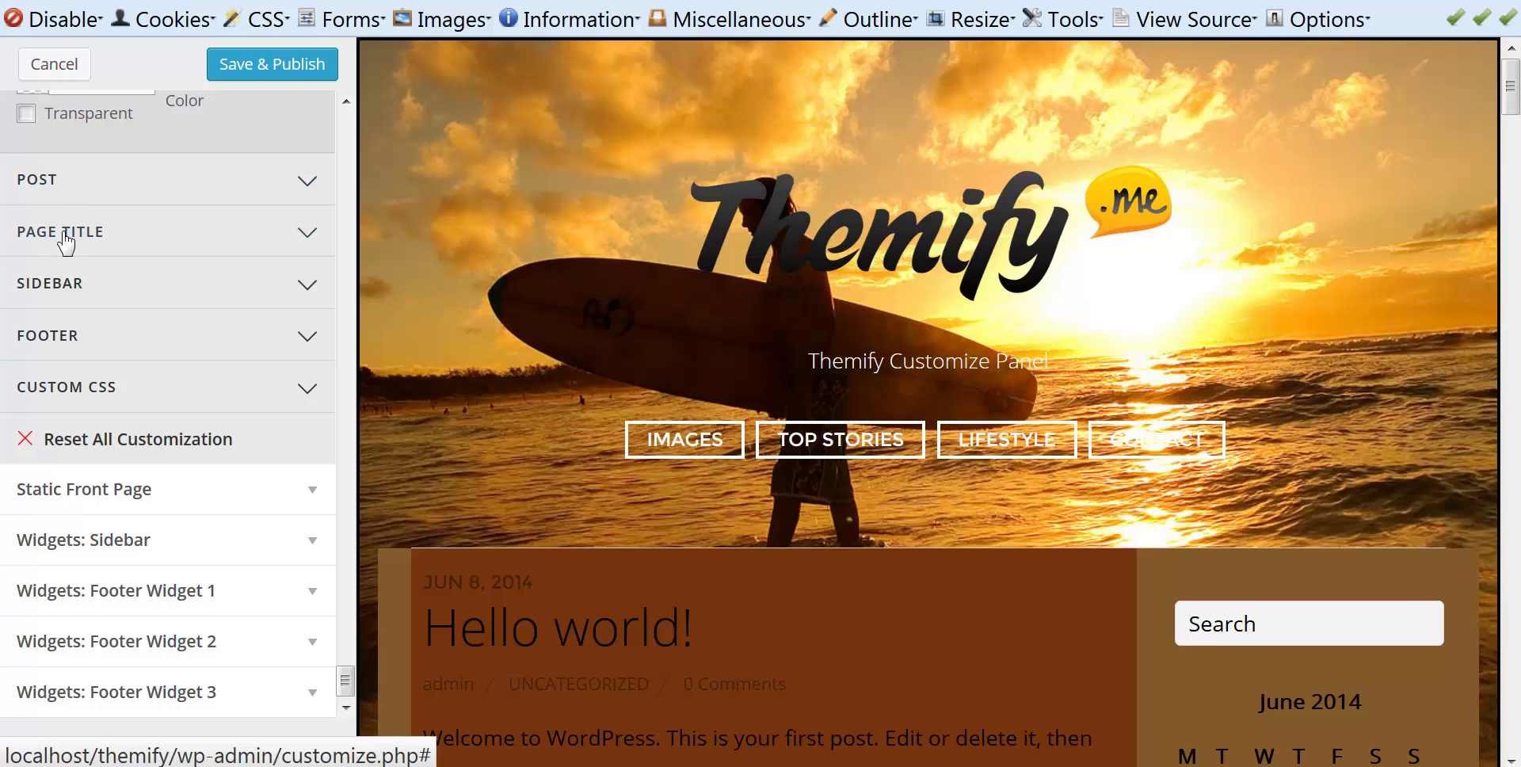
Expand the POST styling section and scroll down to the Post Title settings
{"action": "left_click", "coordinate": [170, 215]}
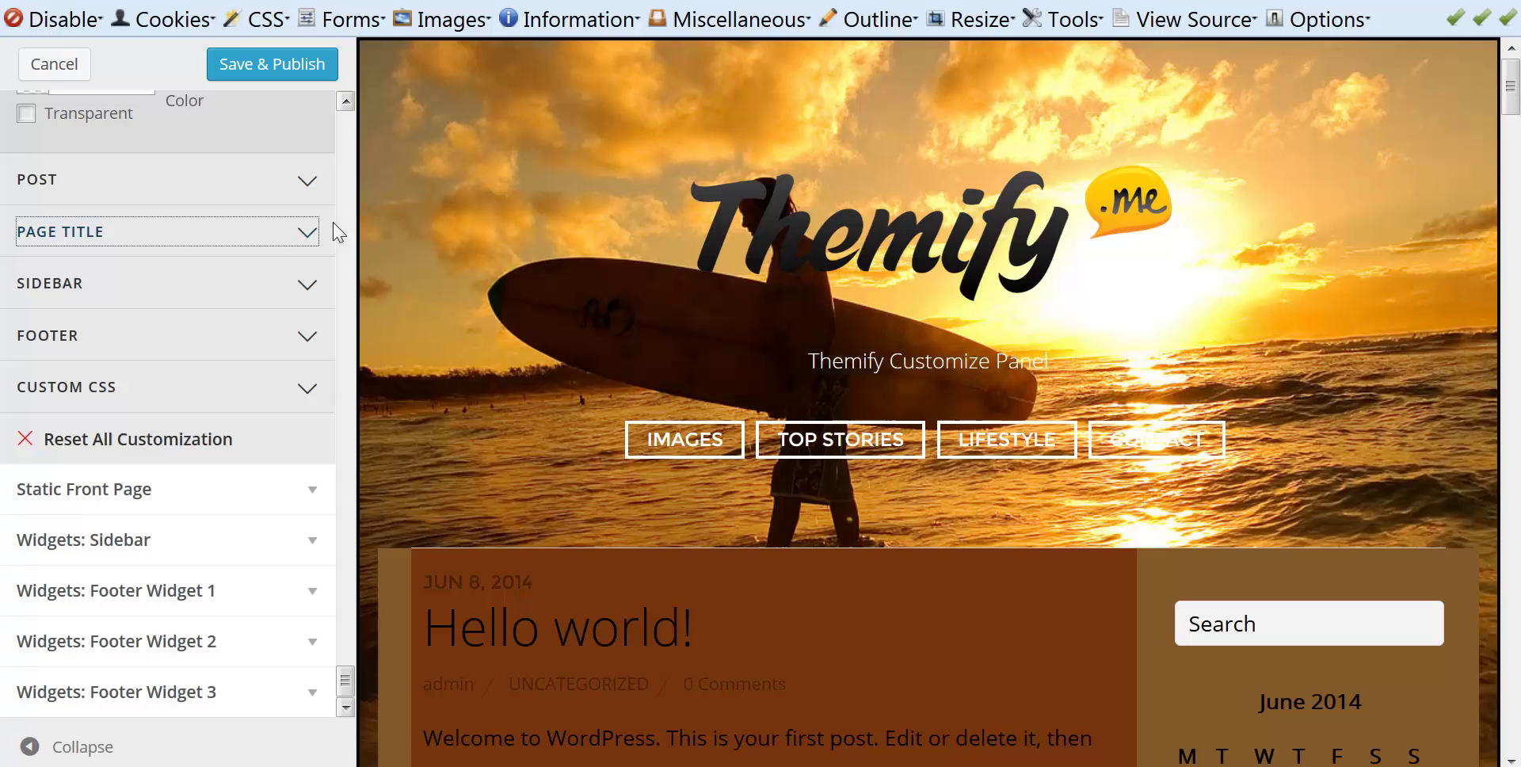
{"action": "left_click", "coordinate": [148, 191]}
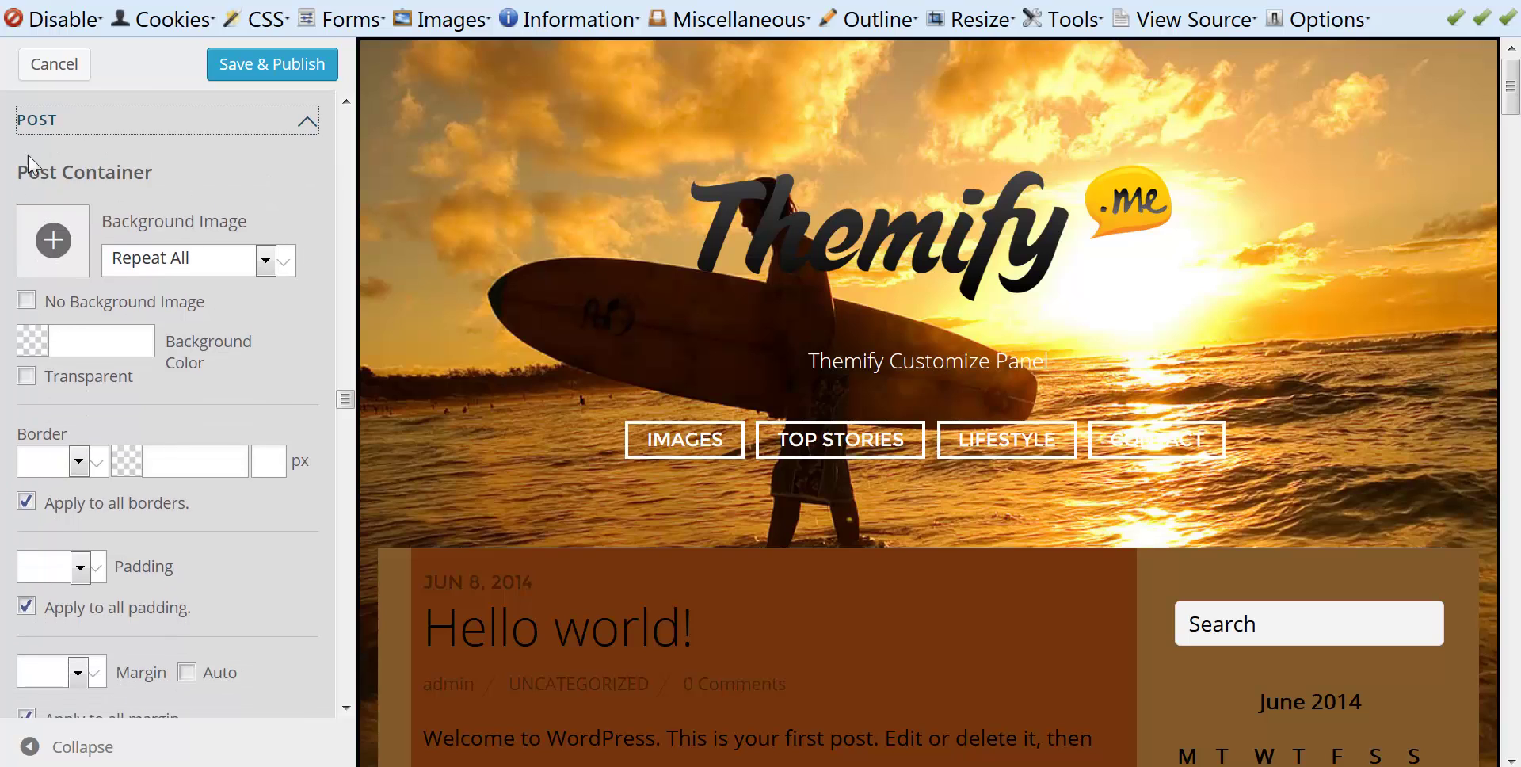
{"action": "scroll", "coordinate": [241, 407], "scroll_direction": "down", "scroll_amount": 5}
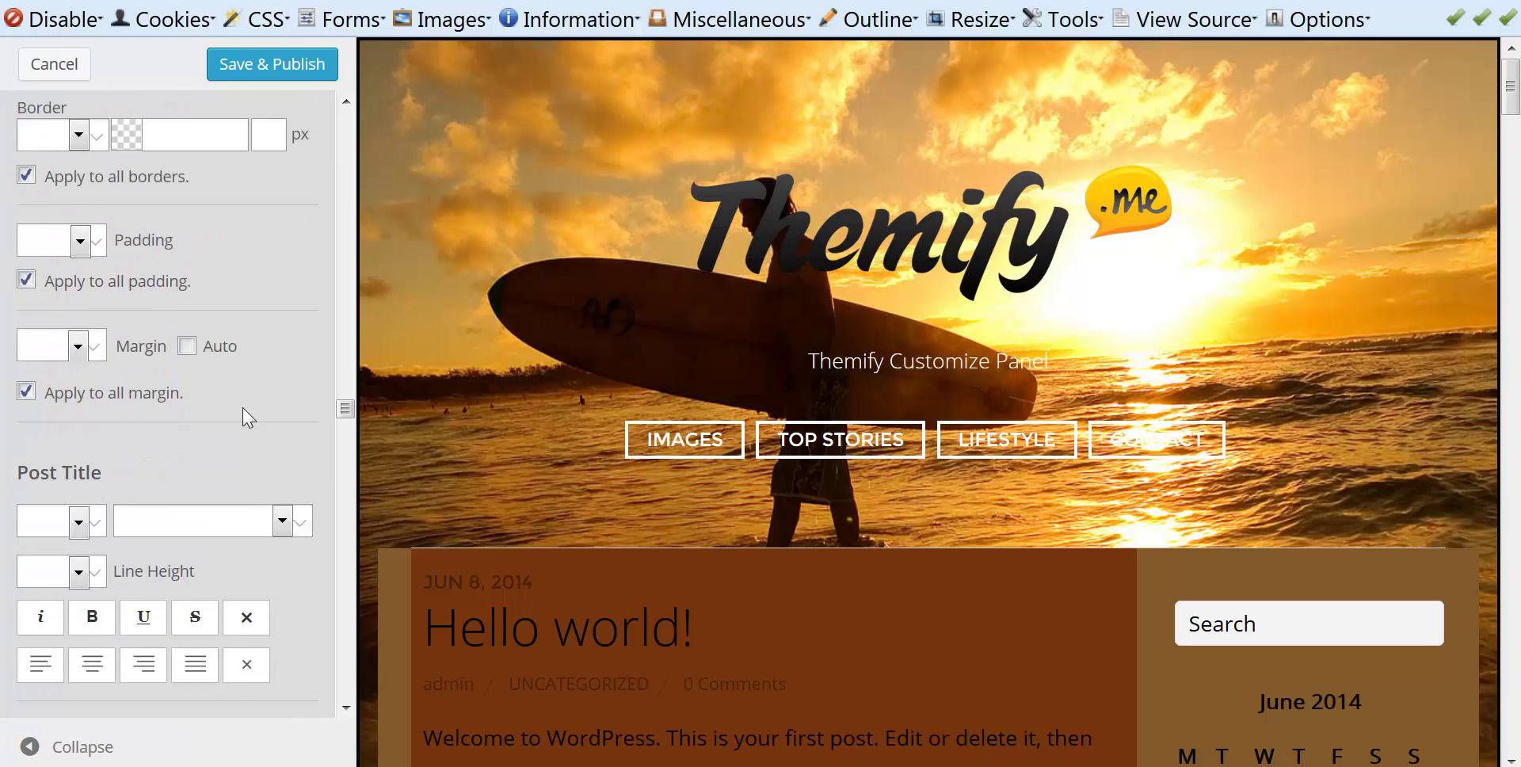
{"action": "scroll", "coordinate": [243, 408], "scroll_direction": "down", "scroll_amount": 3}
{"action": "scroll", "coordinate": [242, 412], "scroll_direction": "up", "scroll_amount": 2}
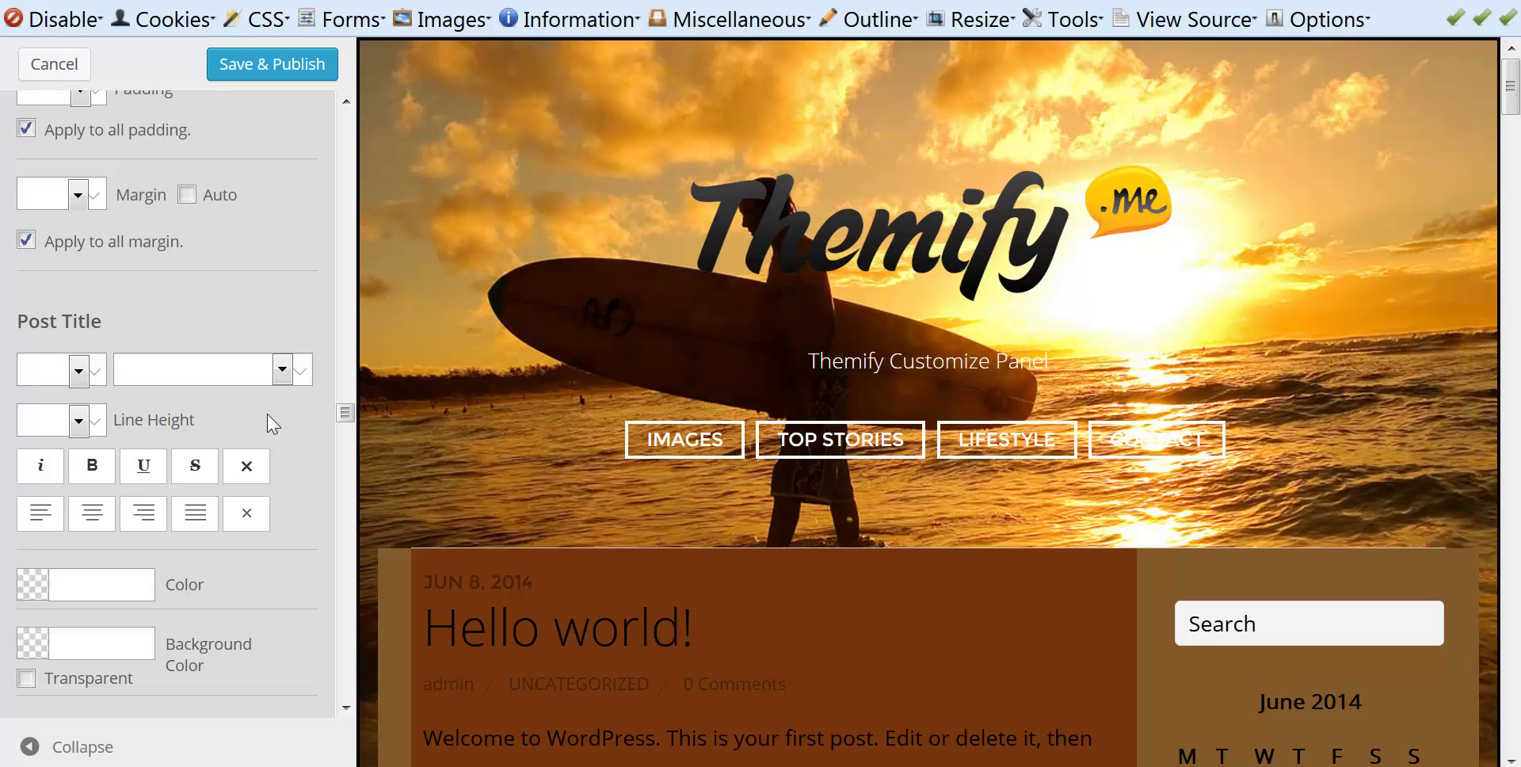
{"action": "left_click", "coordinate": [96, 373]}
{"action": "left_click", "coordinate": [45, 367]}
Try 10 and then 90 as the post title font size, then clear the size field
{"action": "left_click", "coordinate": [44, 376]}
{"action": "type", "text": "10"}
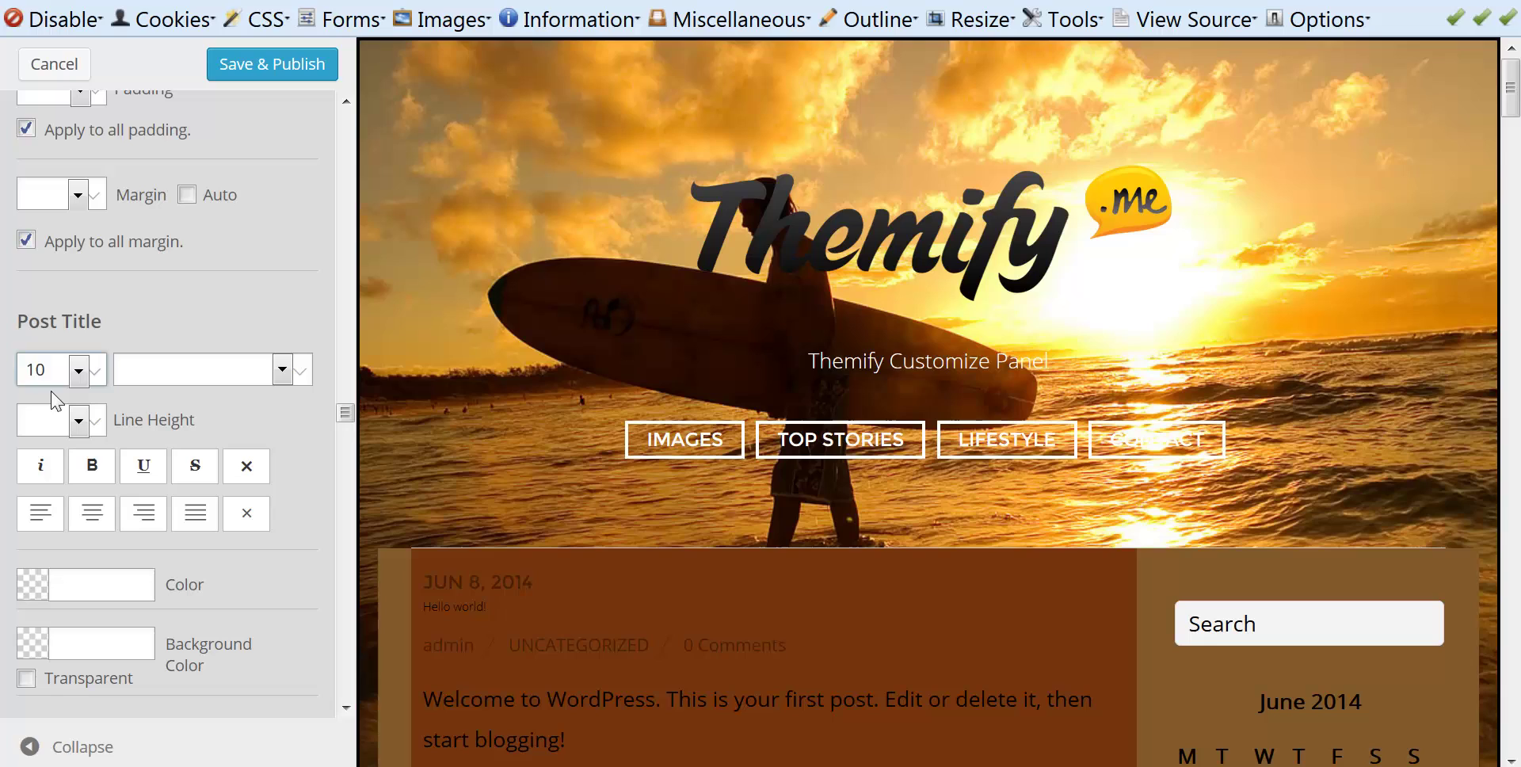
{"action": "double_click", "coordinate": [35, 370]}
{"action": "type", "text": "90"}
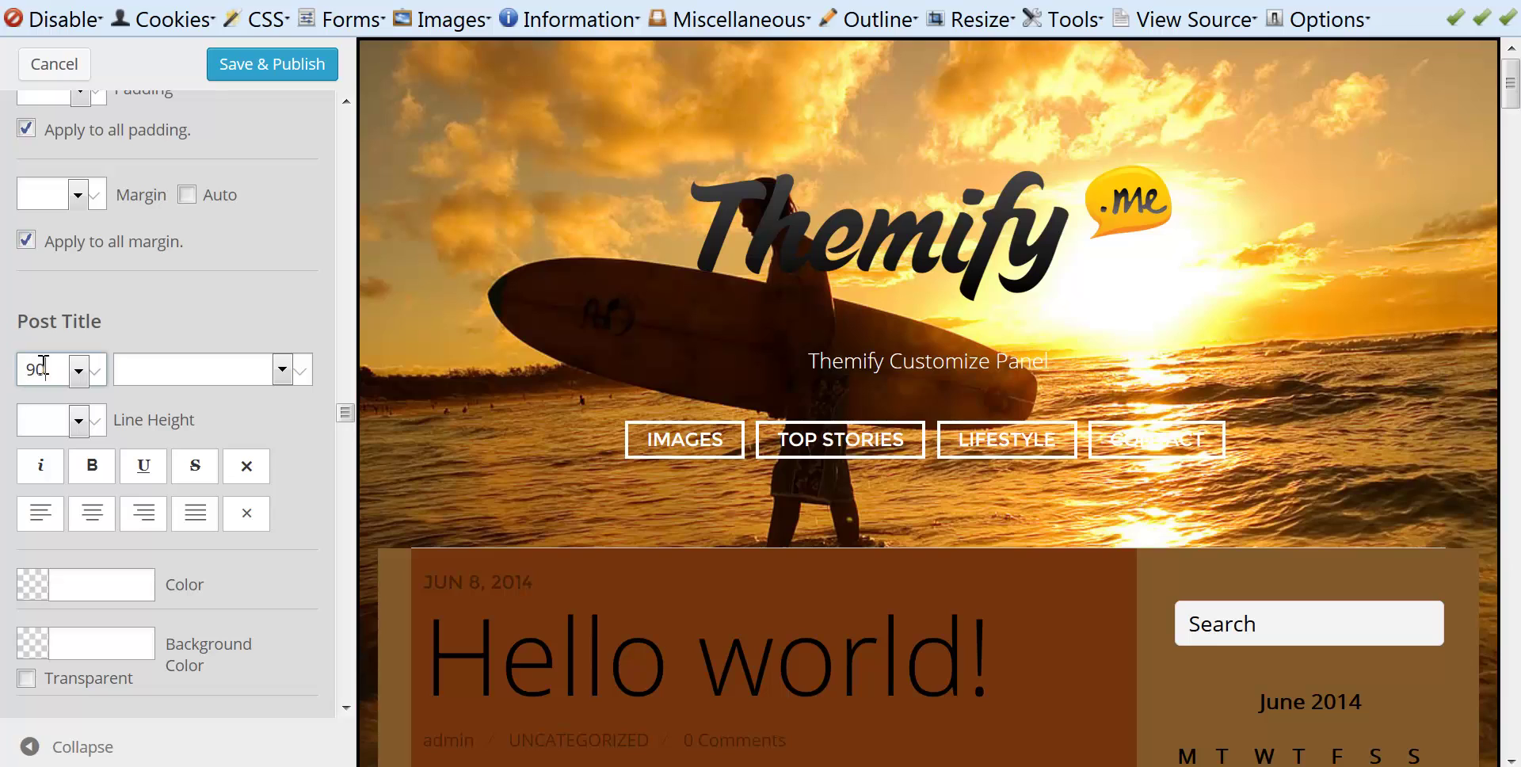
{"action": "double_click", "coordinate": [35, 370]}
{"action": "key", "text": "BackSpace"}
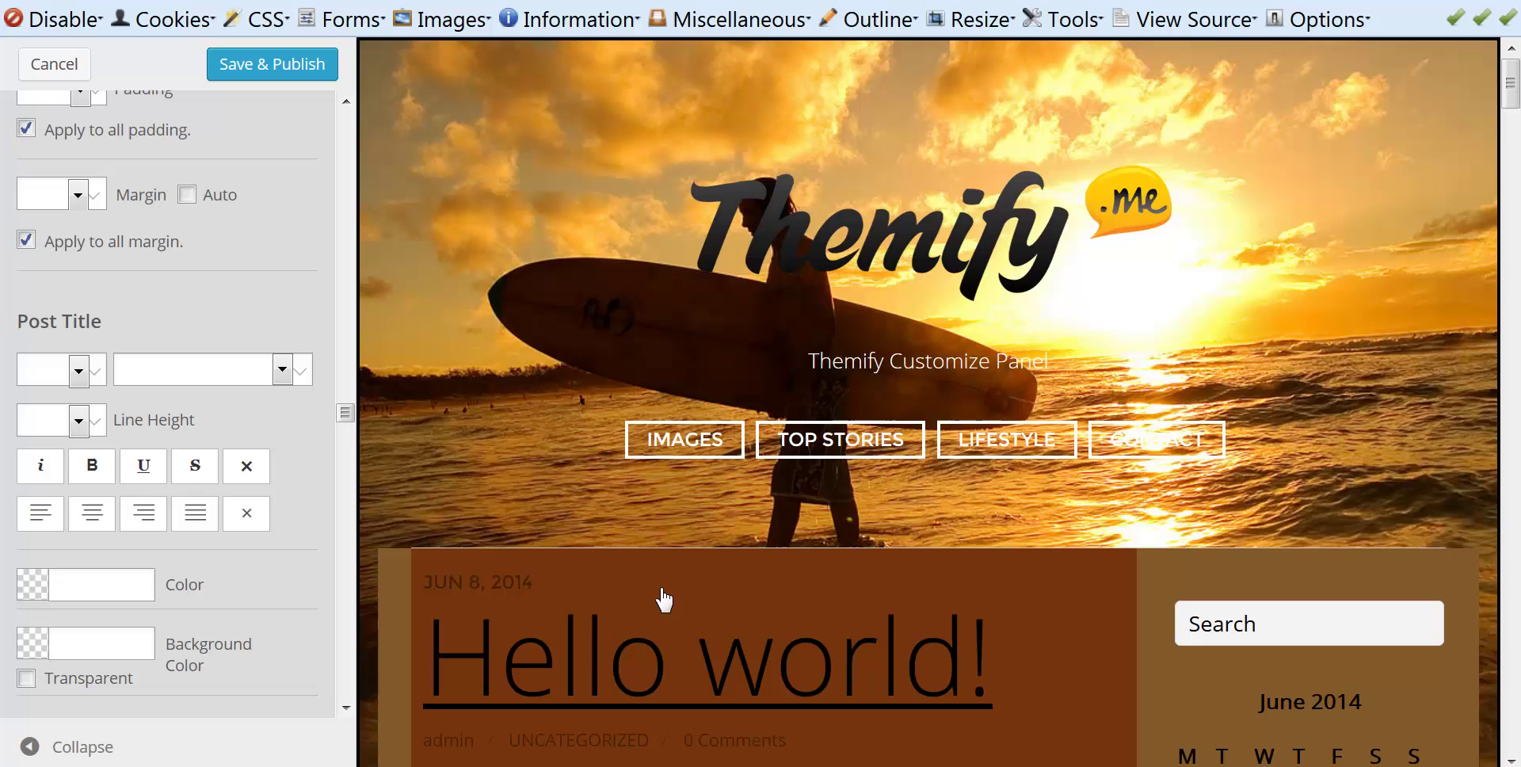
Choose Aguafina Script from the Google Fonts list as the Post Title font
{"action": "left_click", "coordinate": [281, 370]}
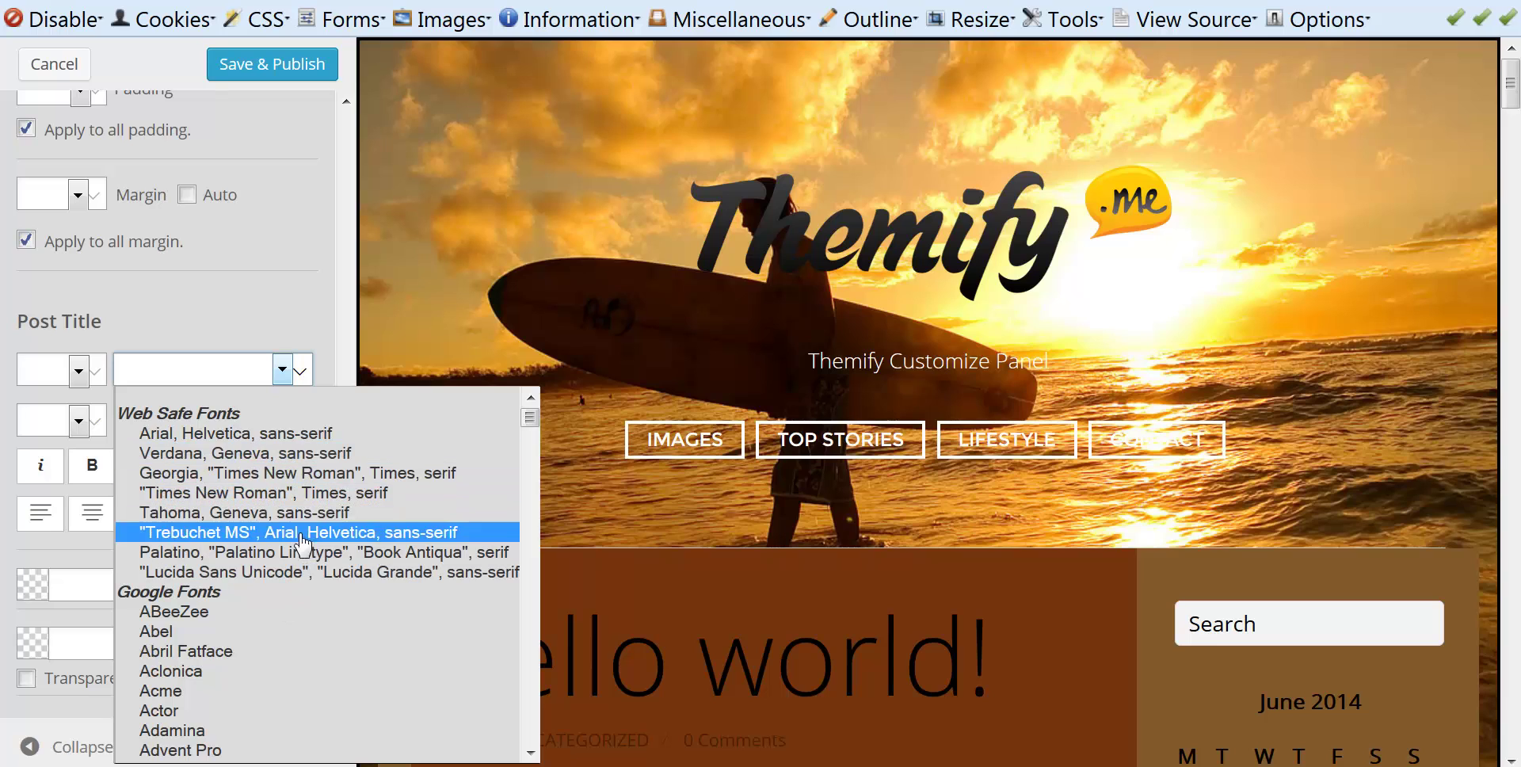
{"action": "scroll", "coordinate": [425, 512], "scroll_direction": "down", "scroll_amount": 2}
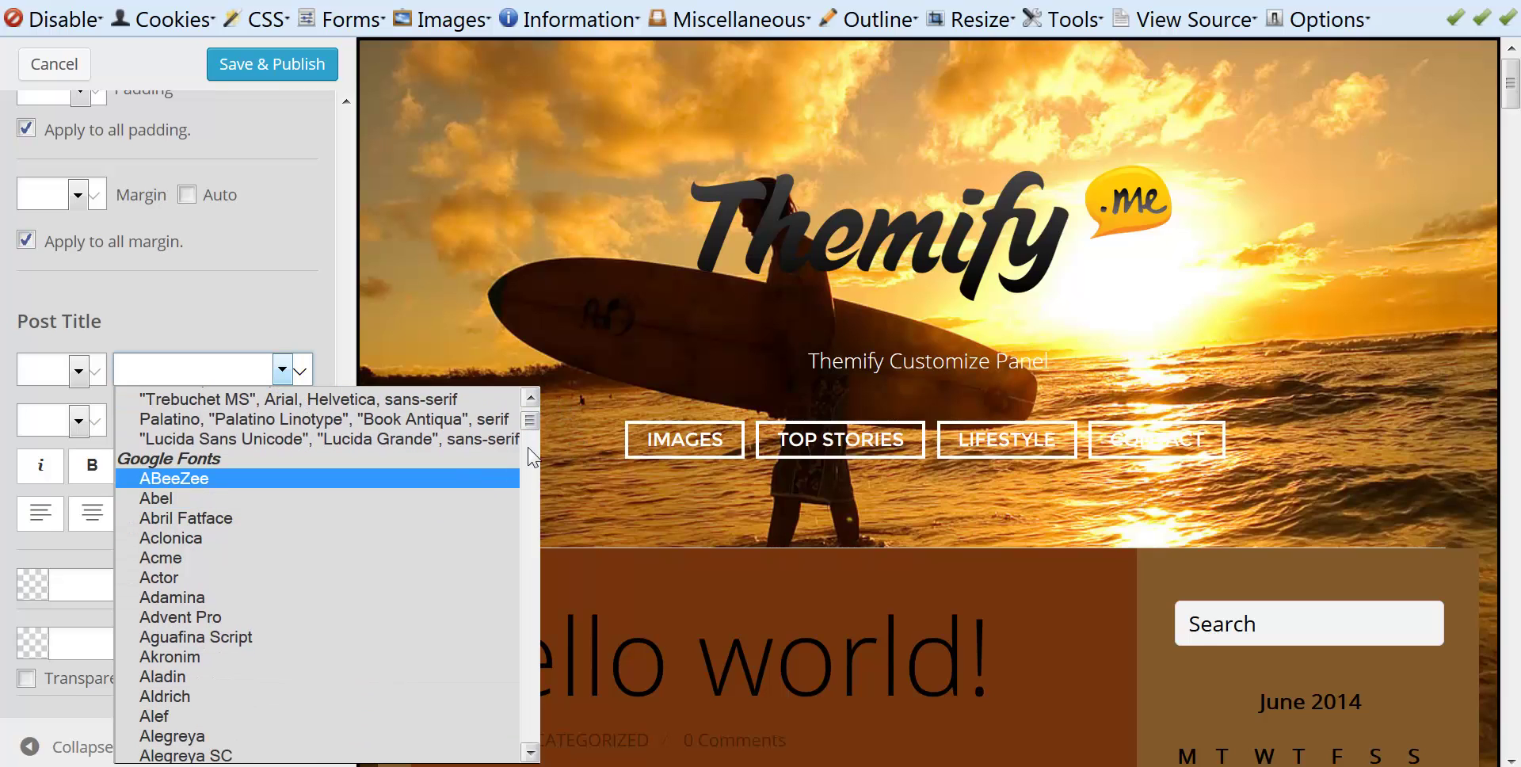
{"action": "mouse_move", "coordinate": [528, 428]}
{"action": "left_mouse_down"}
{"action": "mouse_move", "coordinate": [519, 672]}
{"action": "mouse_move", "coordinate": [533, 426]}
{"action": "left_mouse_up"}
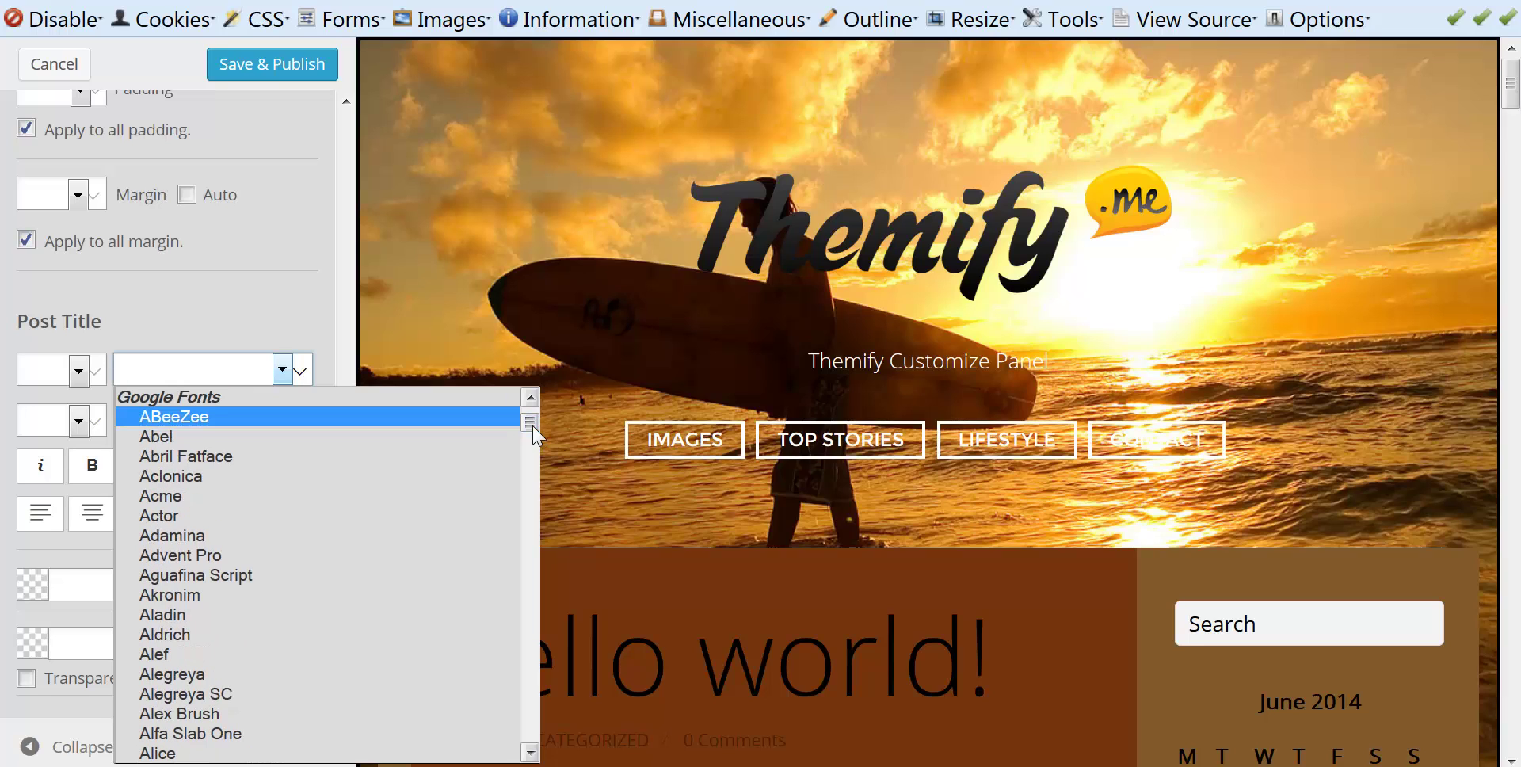
{"action": "left_click", "coordinate": [228, 577]}
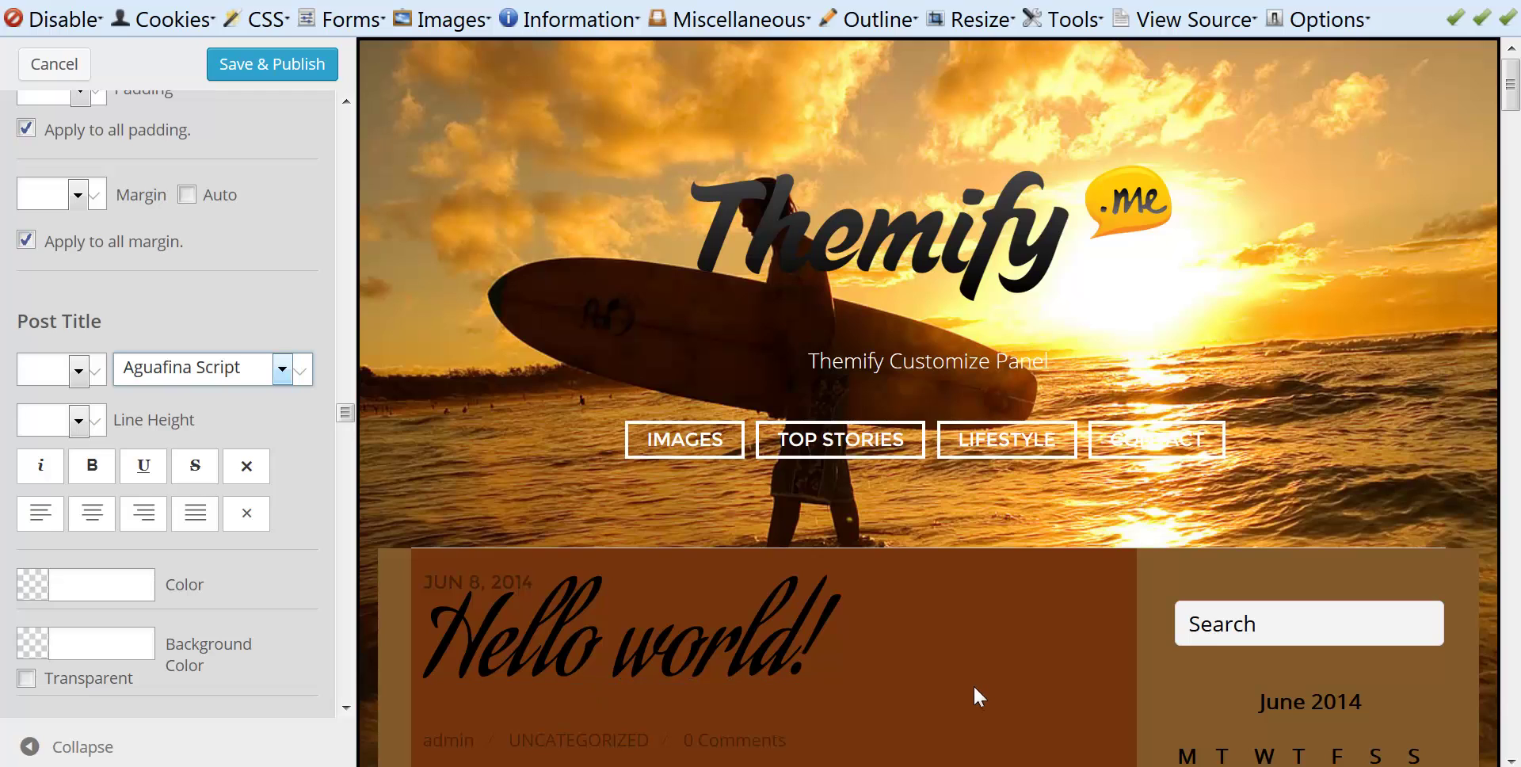
{"action": "scroll", "coordinate": [952, 653], "scroll_direction": "down", "scroll_amount": 3}
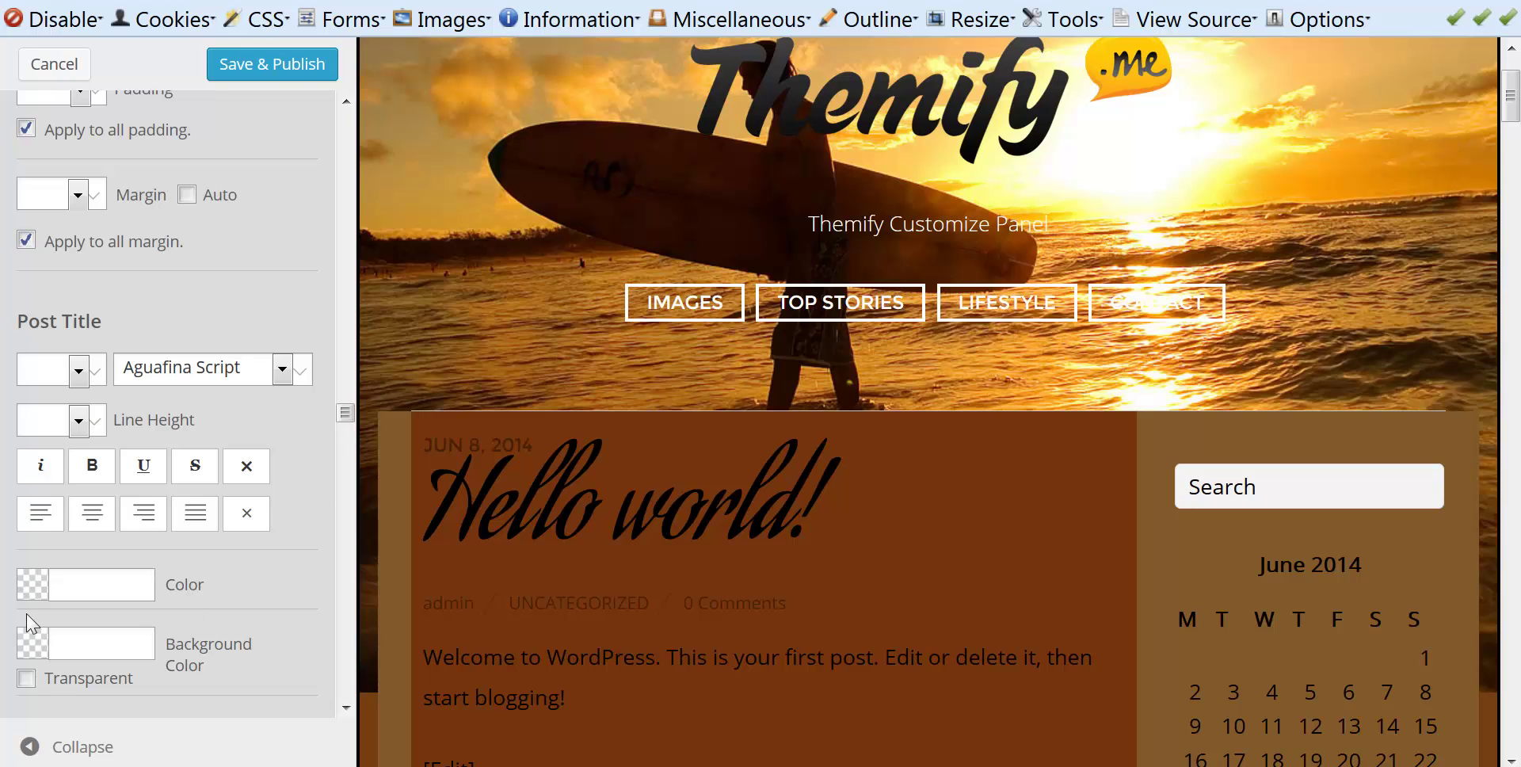
{"action": "left_click", "coordinate": [32, 577]}
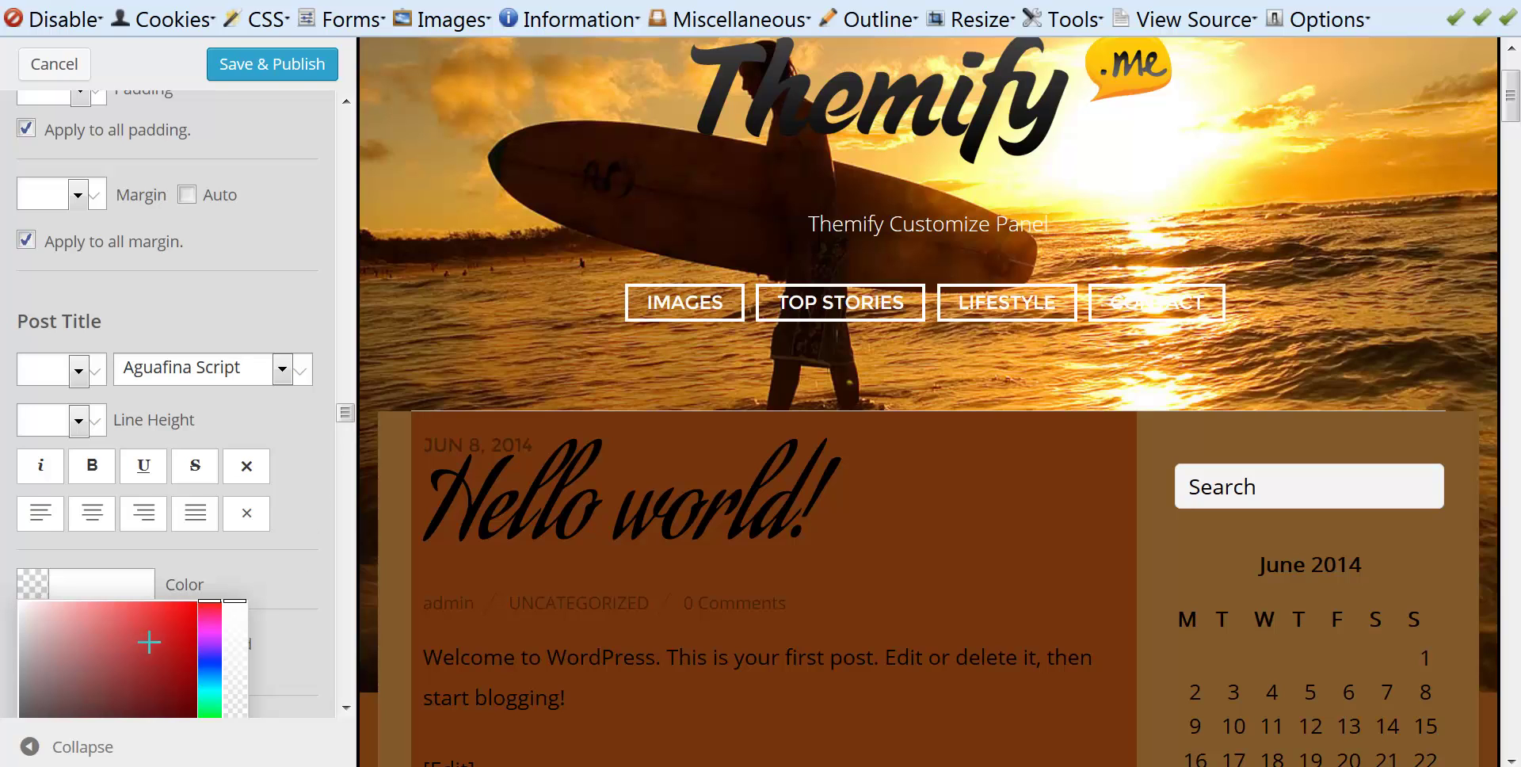
{"action": "left_click", "coordinate": [169, 632]}
{"action": "mouse_move", "coordinate": [170, 632]}
{"action": "left_mouse_down"}
{"action": "mouse_move", "coordinate": [187, 664]}
{"action": "mouse_move", "coordinate": [135, 691]}
{"action": "mouse_move", "coordinate": [122, 645]}
{"action": "mouse_move", "coordinate": [42, 650]}
{"action": "mouse_move", "coordinate": [92, 699]}
{"action": "mouse_move", "coordinate": [166, 638]}
{"action": "mouse_move", "coordinate": [204, 650]}
{"action": "mouse_move", "coordinate": [169, 668]}
{"action": "mouse_move", "coordinate": [170, 625]}
{"action": "mouse_move", "coordinate": [135, 657]}
{"action": "left_mouse_up"}
{"action": "left_click", "coordinate": [263, 567]}
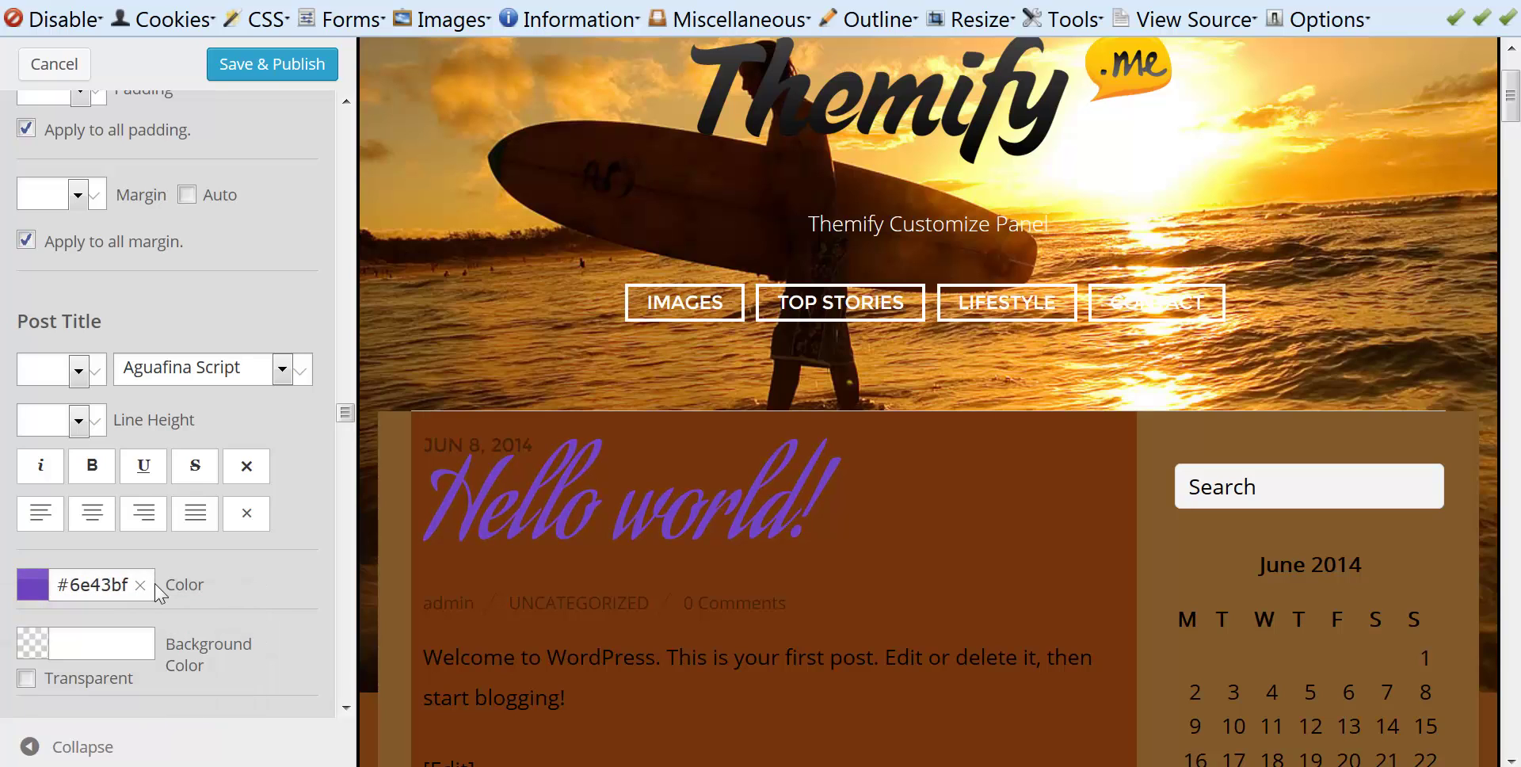
{"action": "left_click", "coordinate": [141, 586]}
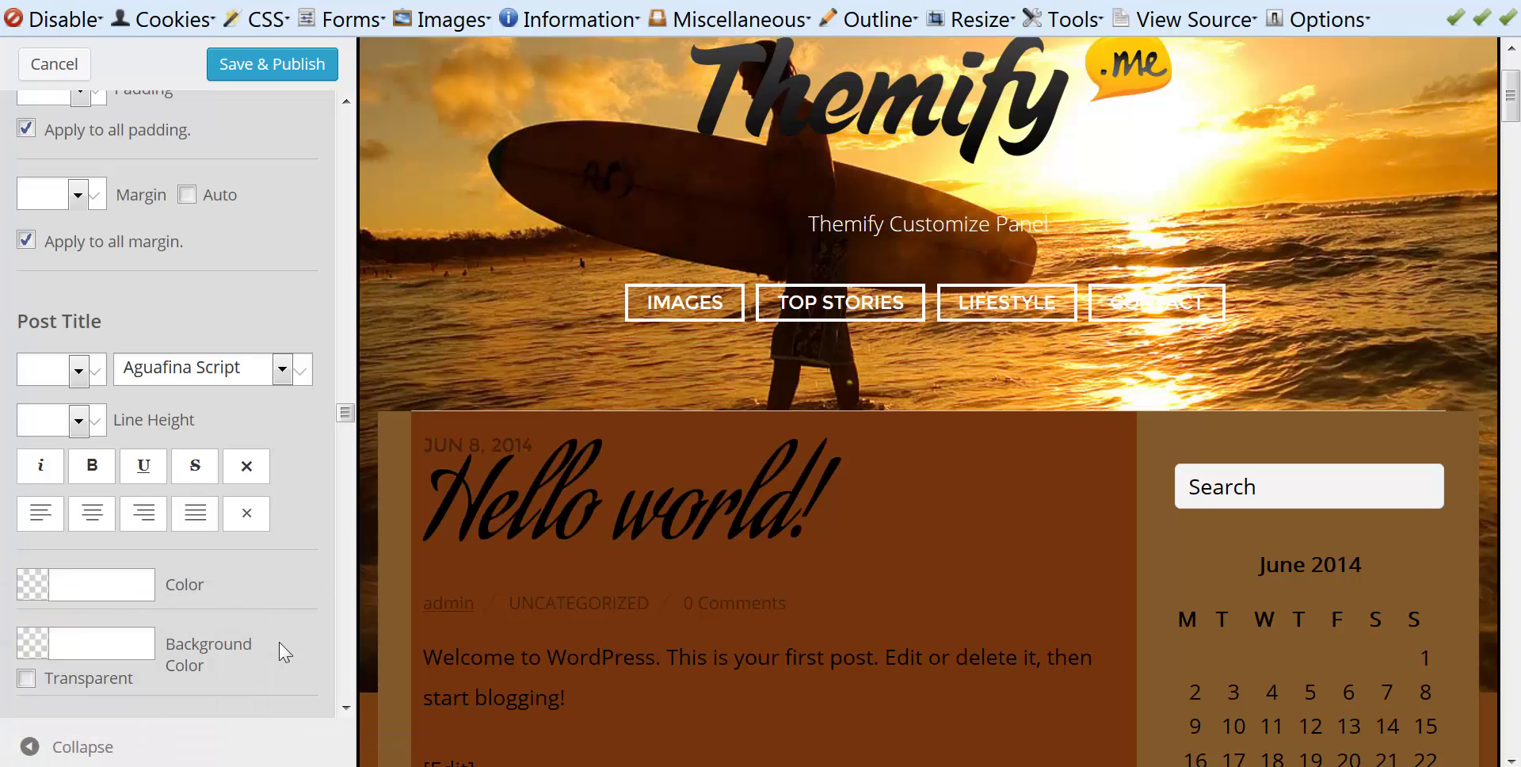
{"action": "scroll", "coordinate": [293, 534], "scroll_direction": "down", "scroll_amount": 3}
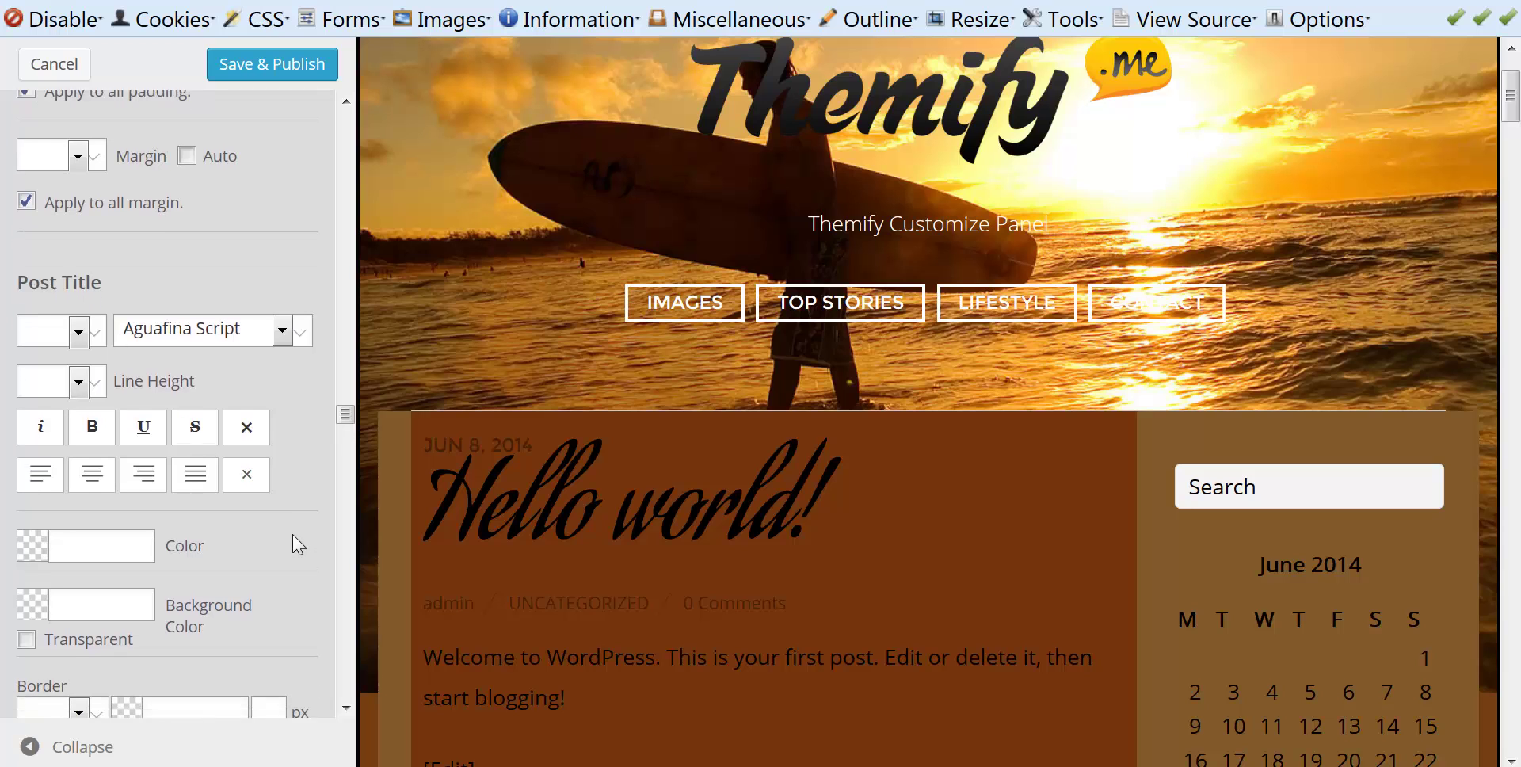
{"action": "left_click_drag", "start_coordinate": [347, 412], "coordinate": [349, 680]}
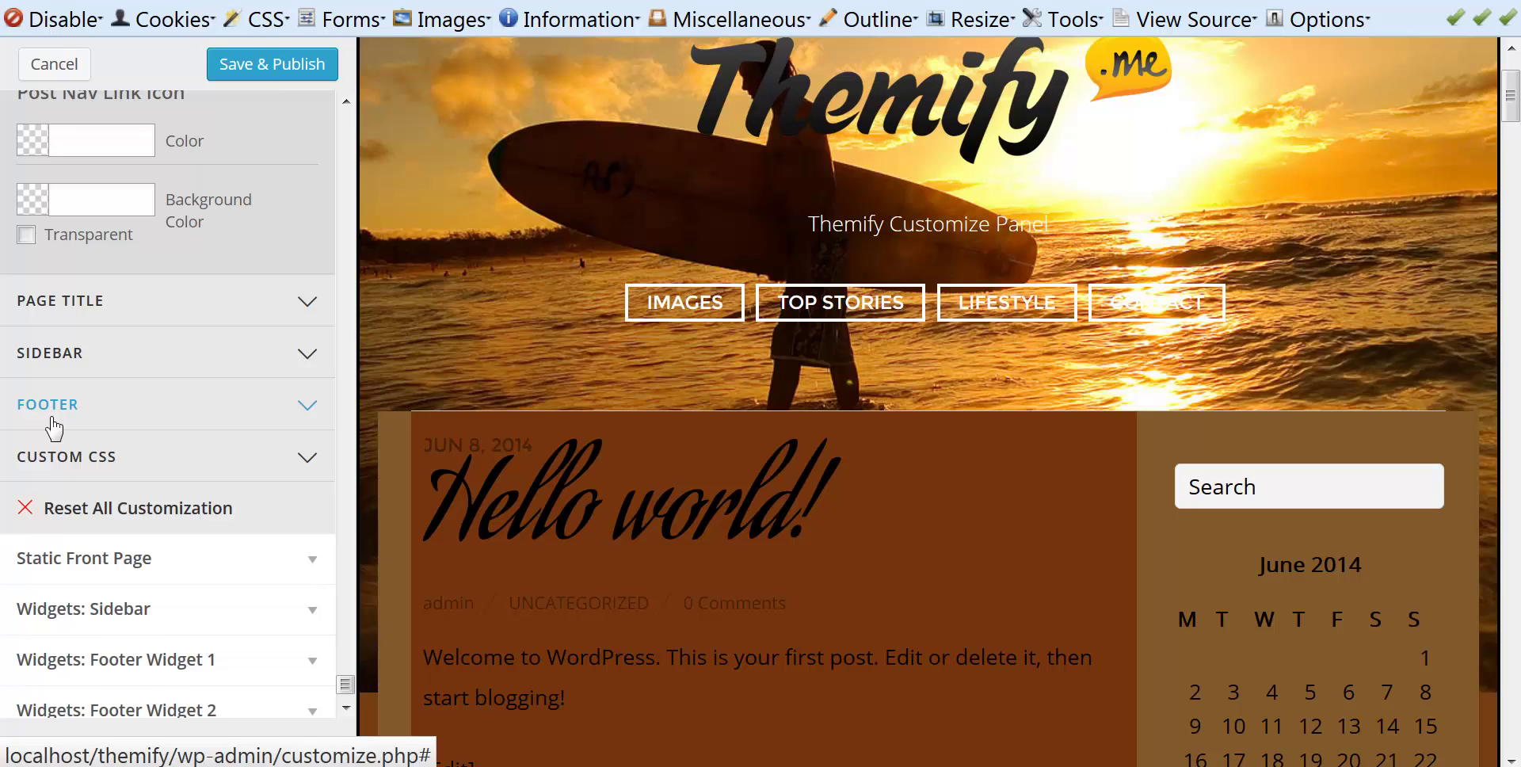
Add the custom CSS rule .post-image img { border-radius:45px } and check the rounded images in the preview
{"action": "scroll", "coordinate": [967, 554], "scroll_direction": "down", "scroll_amount": 2}
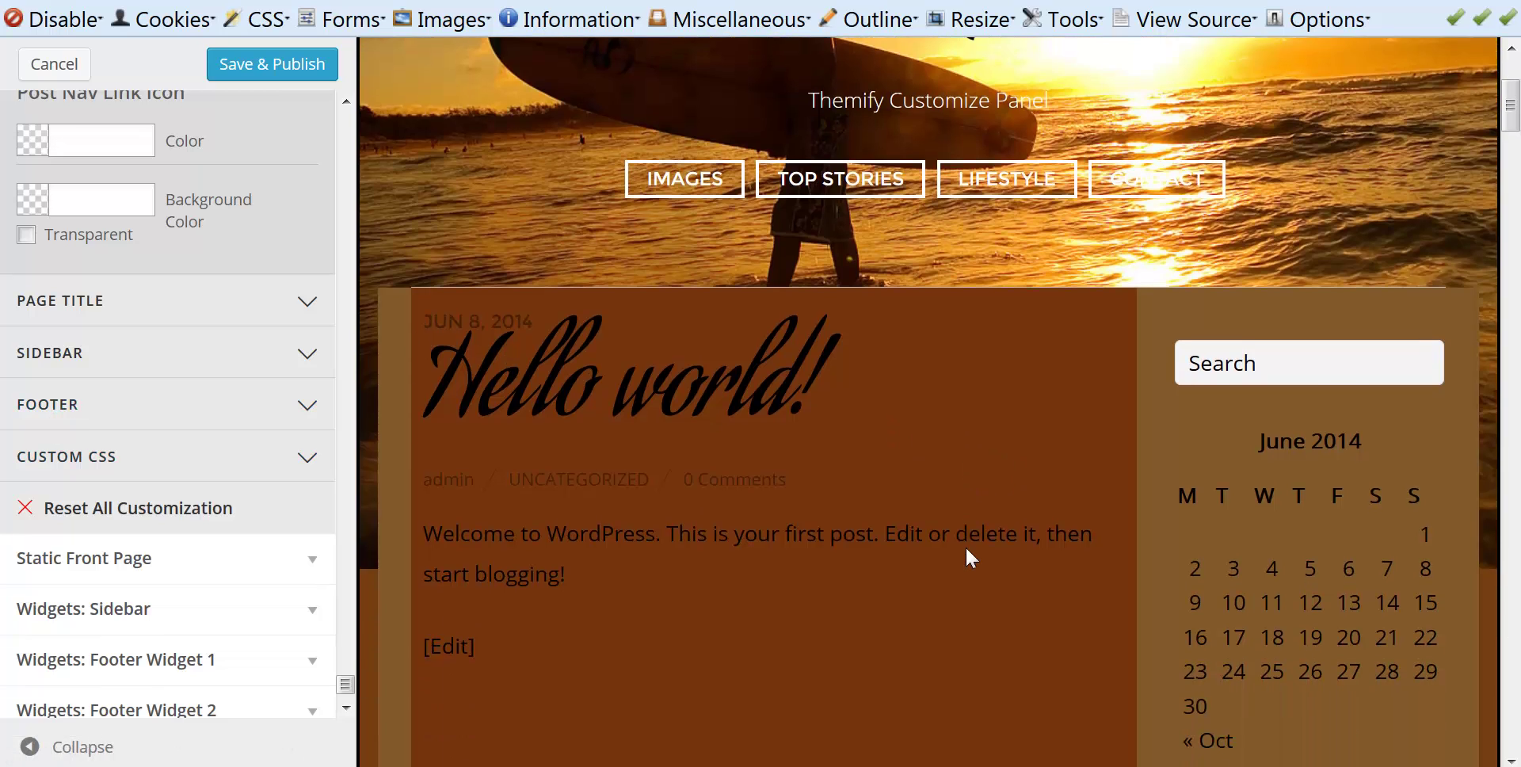
{"action": "scroll", "coordinate": [965, 545], "scroll_direction": "down", "scroll_amount": 6}
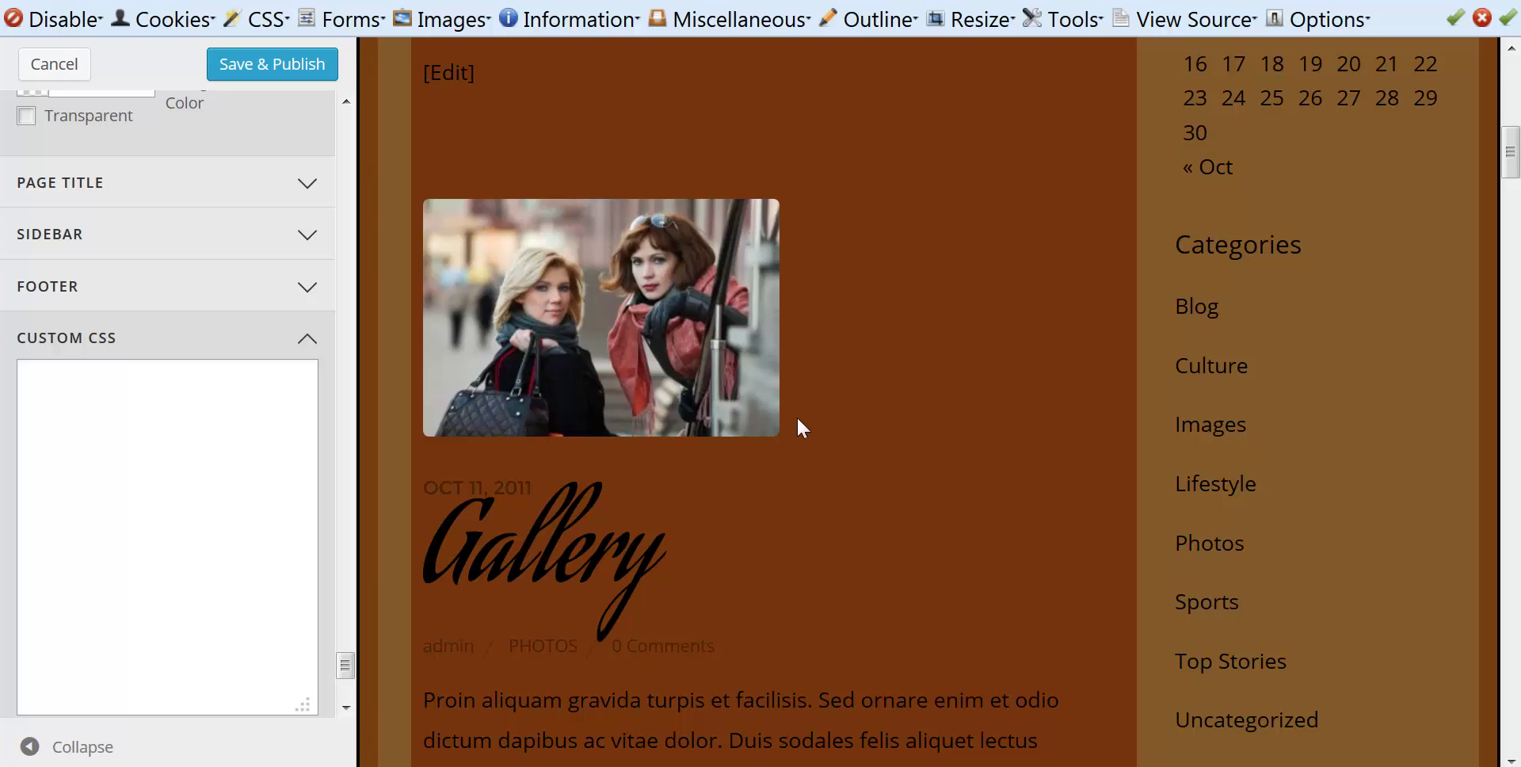
{"action": "left_click", "coordinate": [71, 411]}
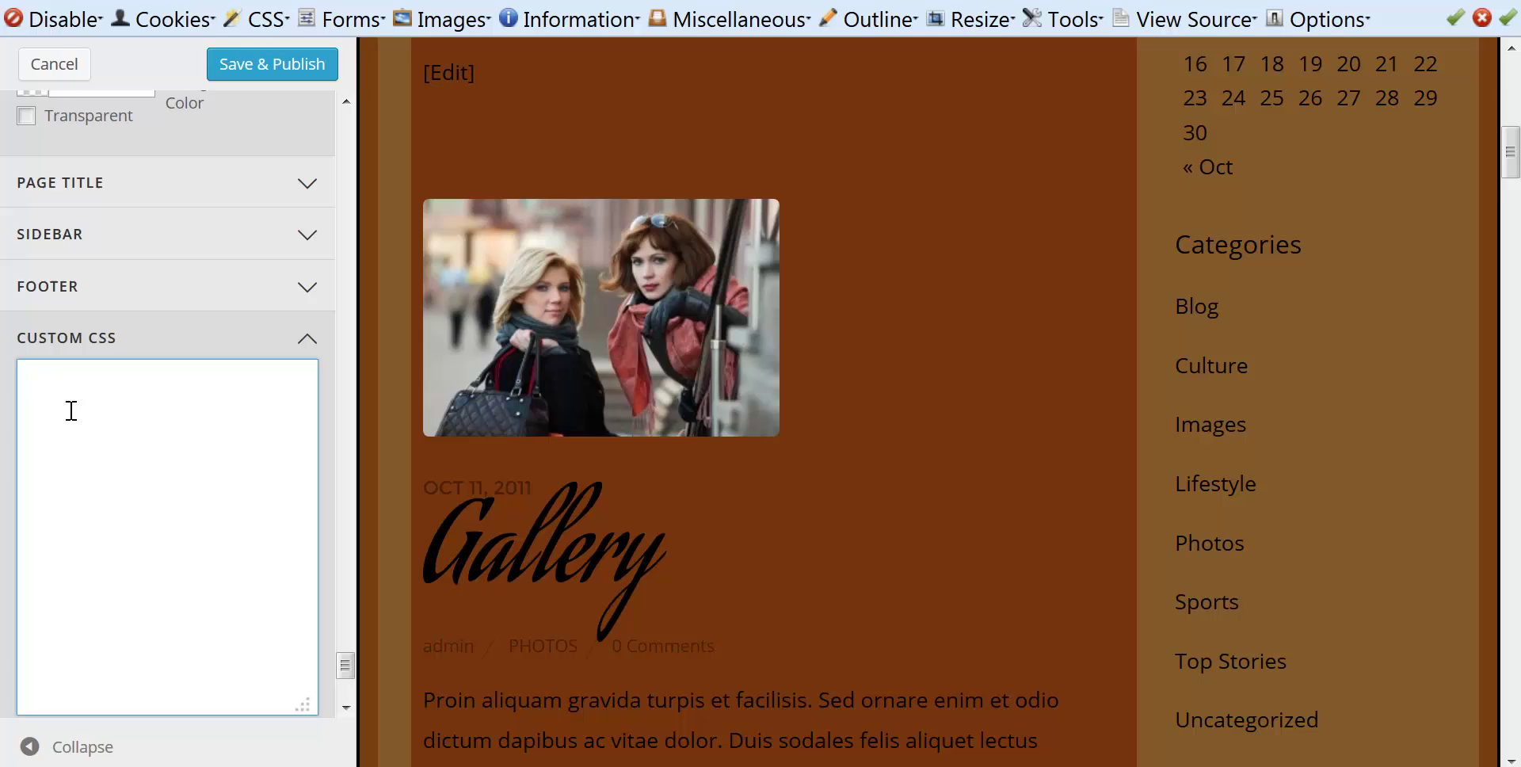
{"action": "type", "text": ".post-image img"}
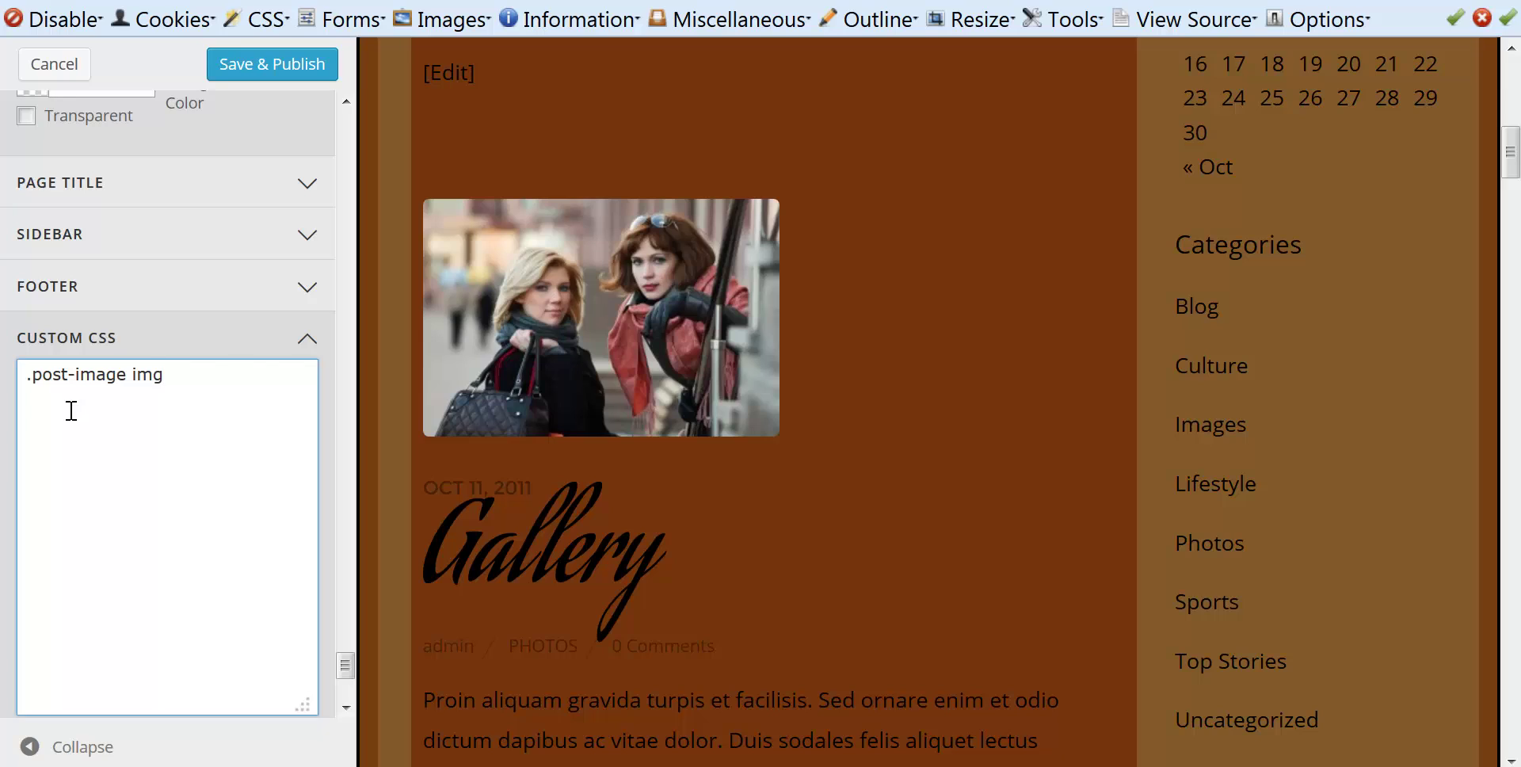
{"action": "type", "text": "{  }"}
{"action": "key", "text": "Left"}
{"action": "key", "text": "Return"}
{"action": "key", "text": "Return"}
{"action": "left_click", "coordinate": [63, 394]}
{"action": "type", "text": "border-radius:45"}
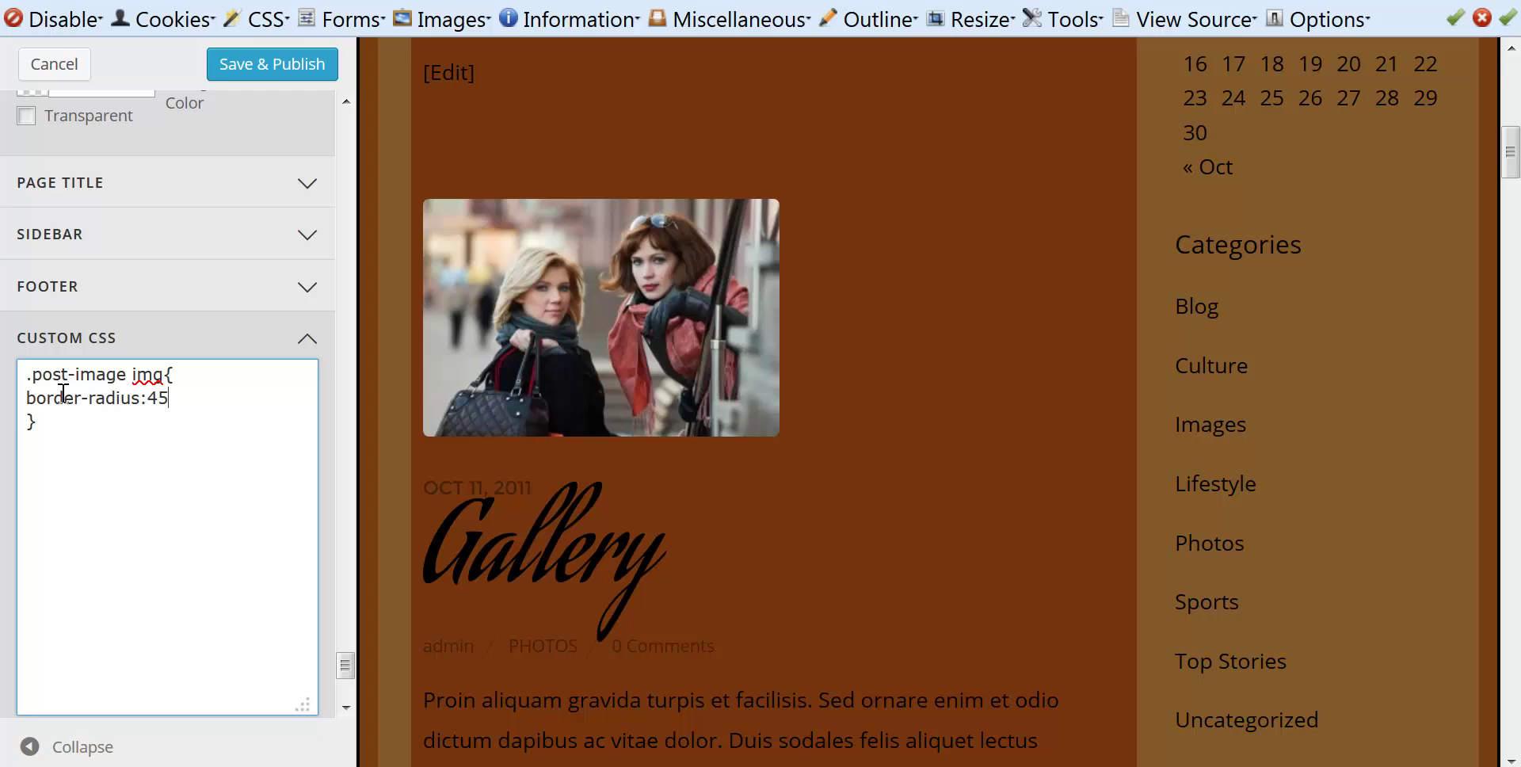
{"action": "type", "text": "px"}
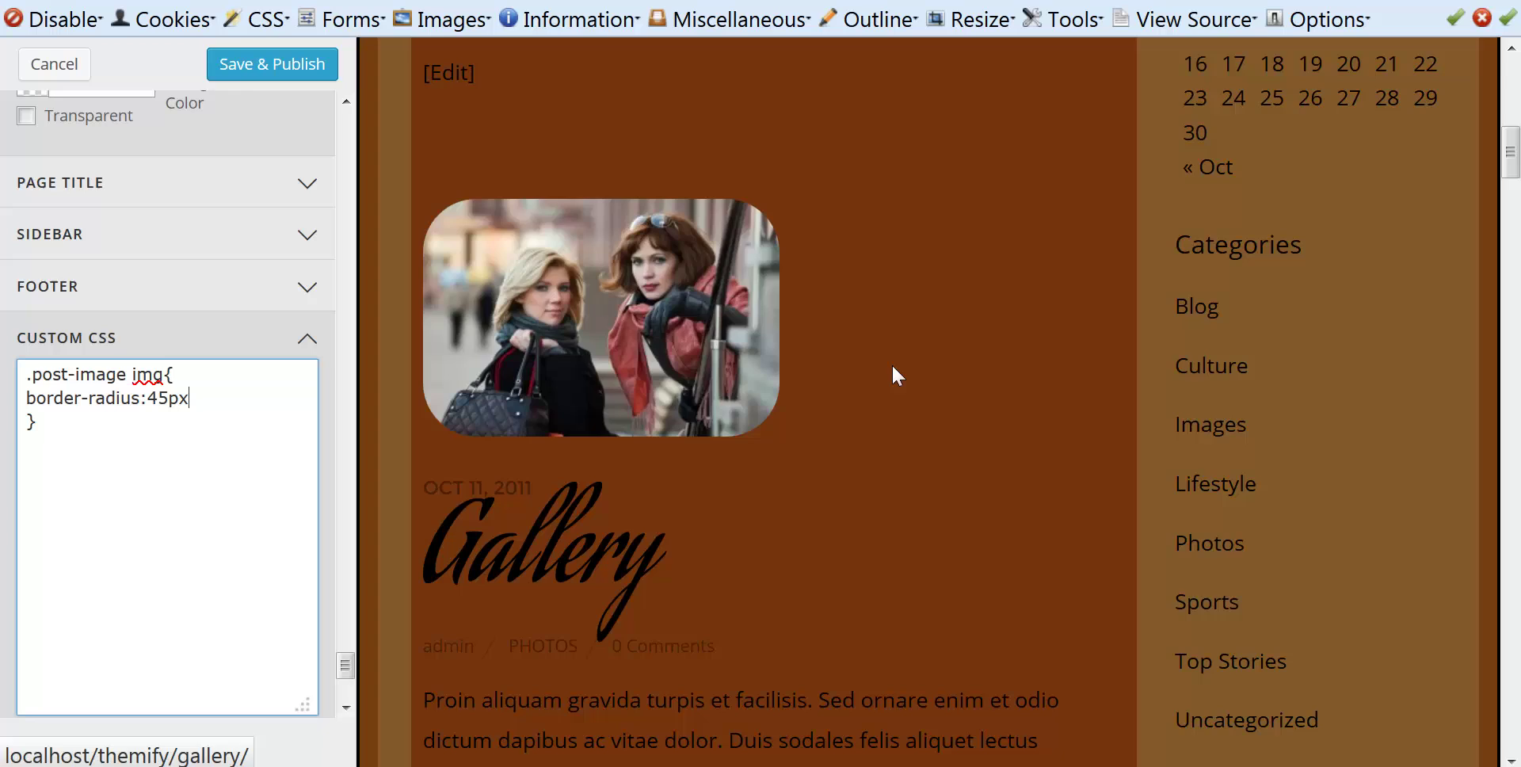
{"action": "scroll", "coordinate": [893, 373], "scroll_direction": "down", "scroll_amount": 10}
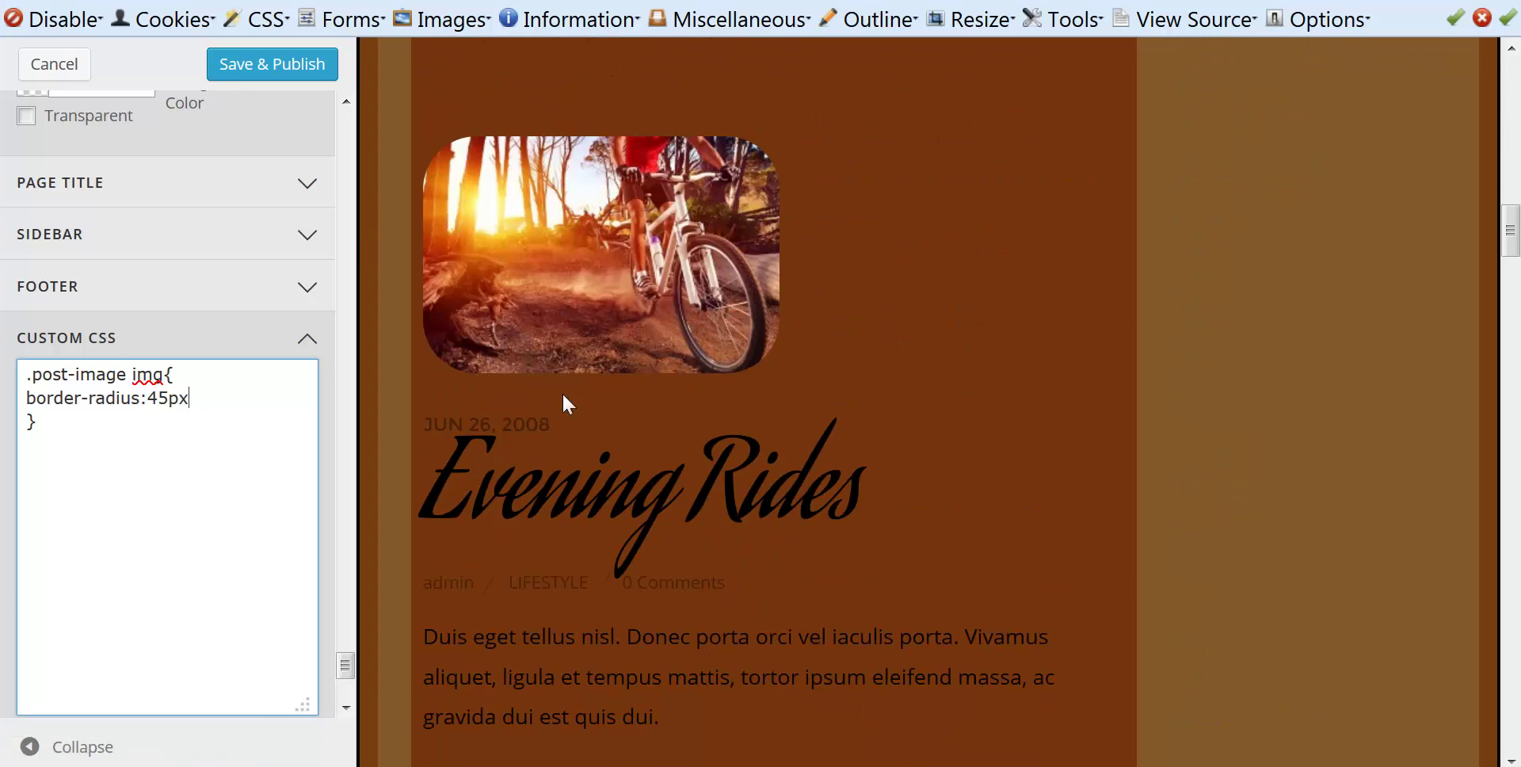
{"action": "scroll", "coordinate": [757, 665], "scroll_direction": "up", "scroll_amount": 5}
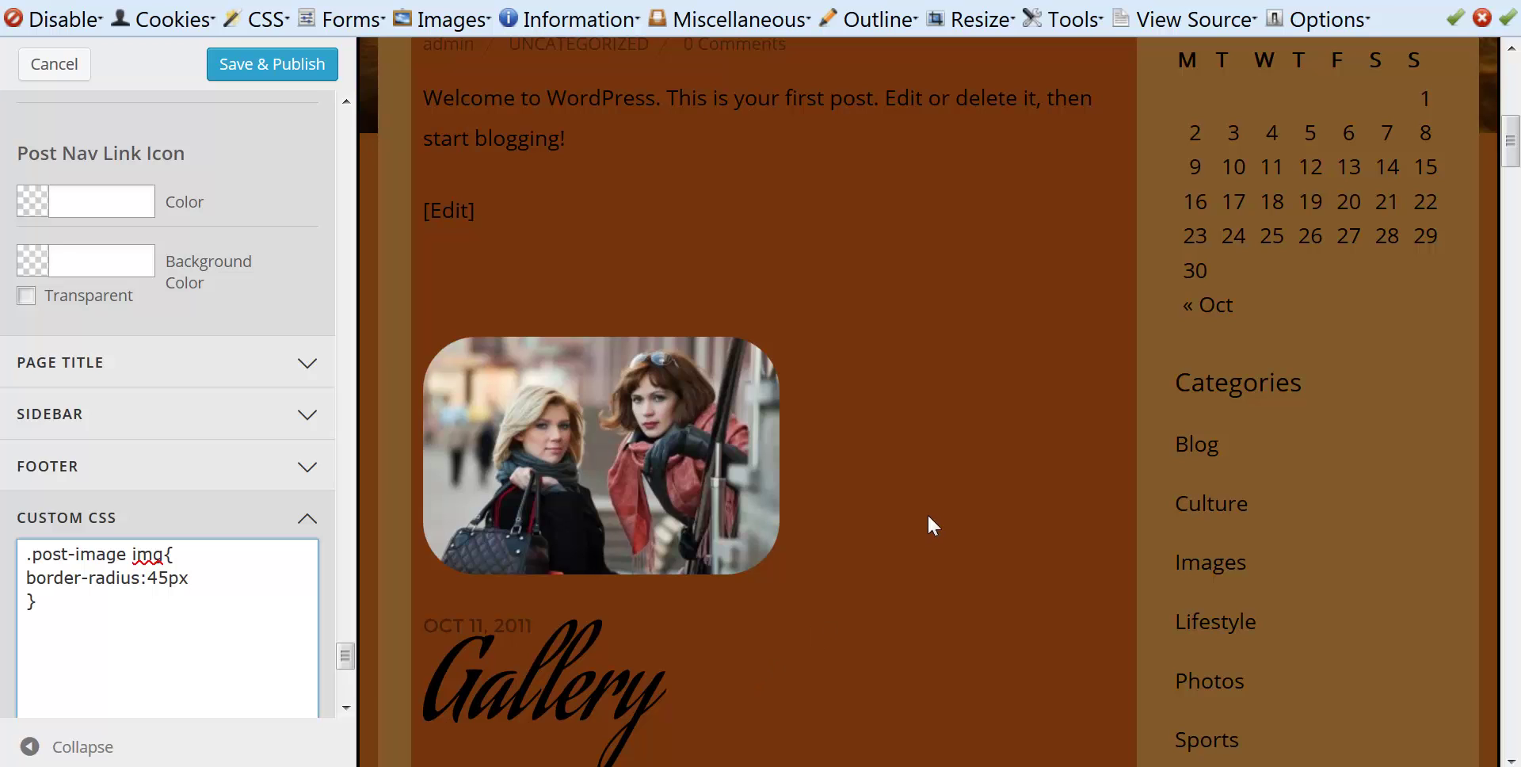
{"action": "scroll", "coordinate": [927, 512], "scroll_direction": "up", "scroll_amount": 8}
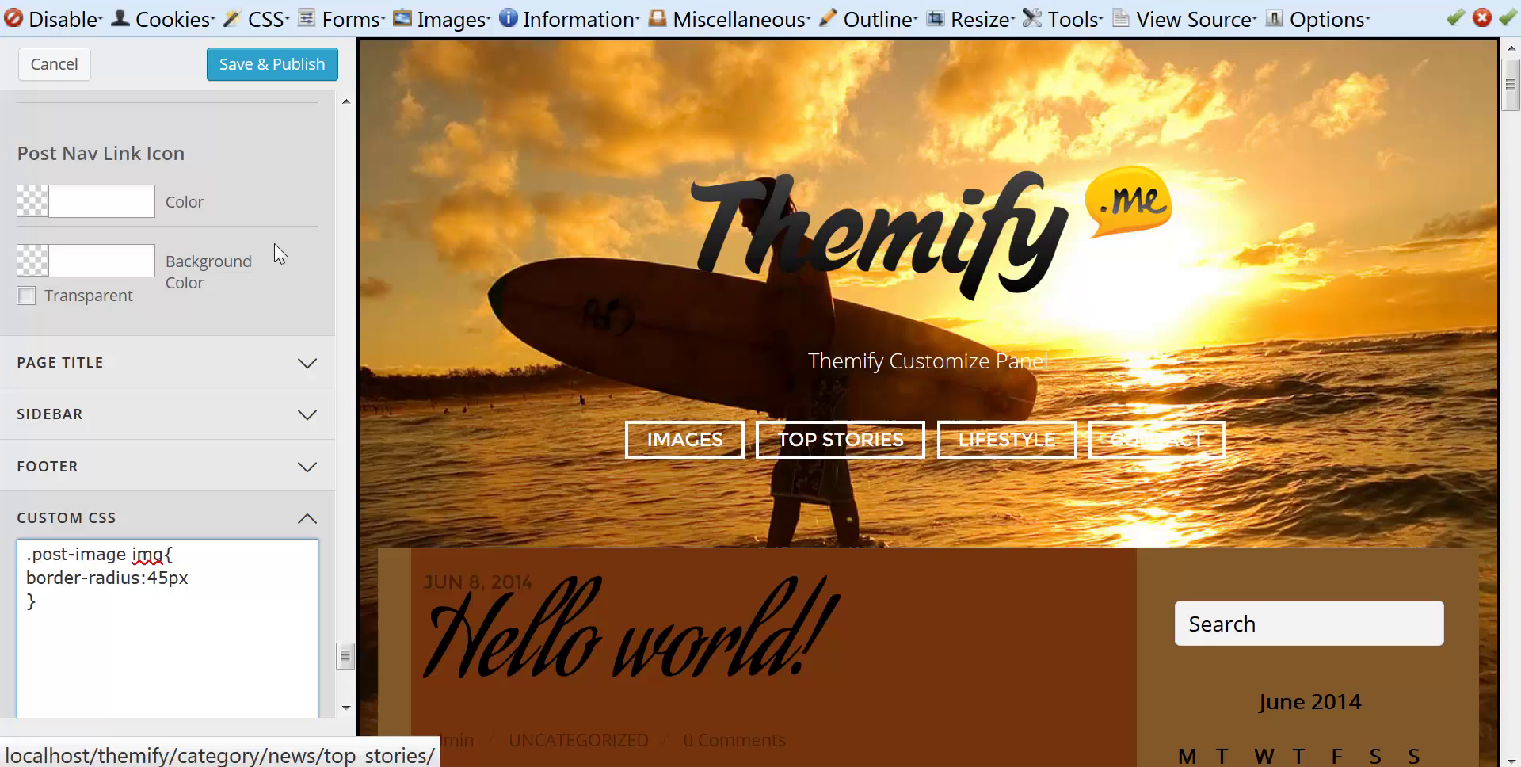